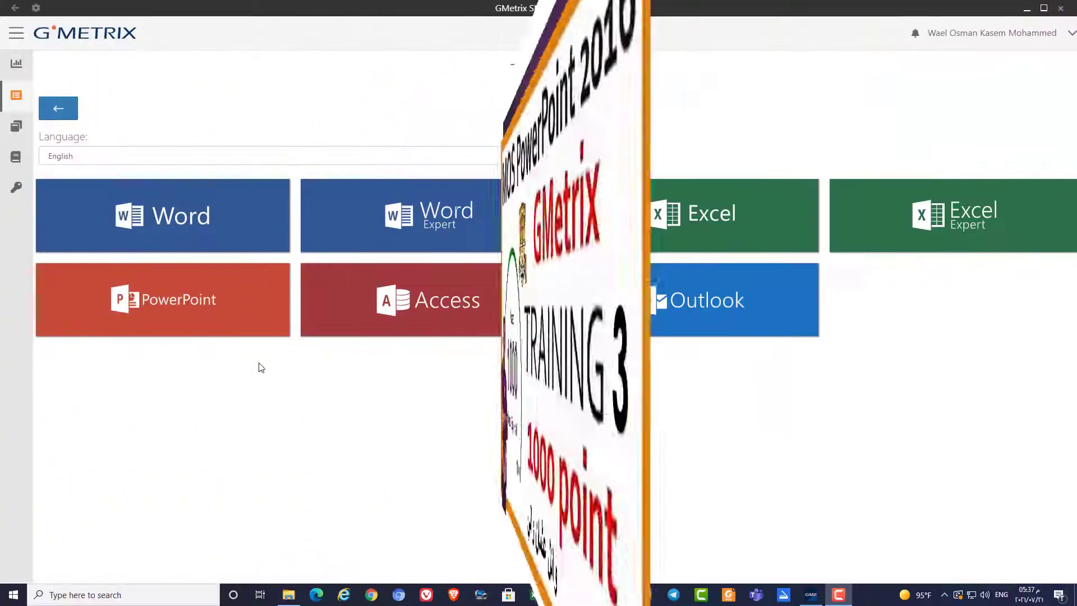
Step: Open the list of PowerPoint practice exams in GMetrix
click(215, 317)
mouse_move(582, 236)
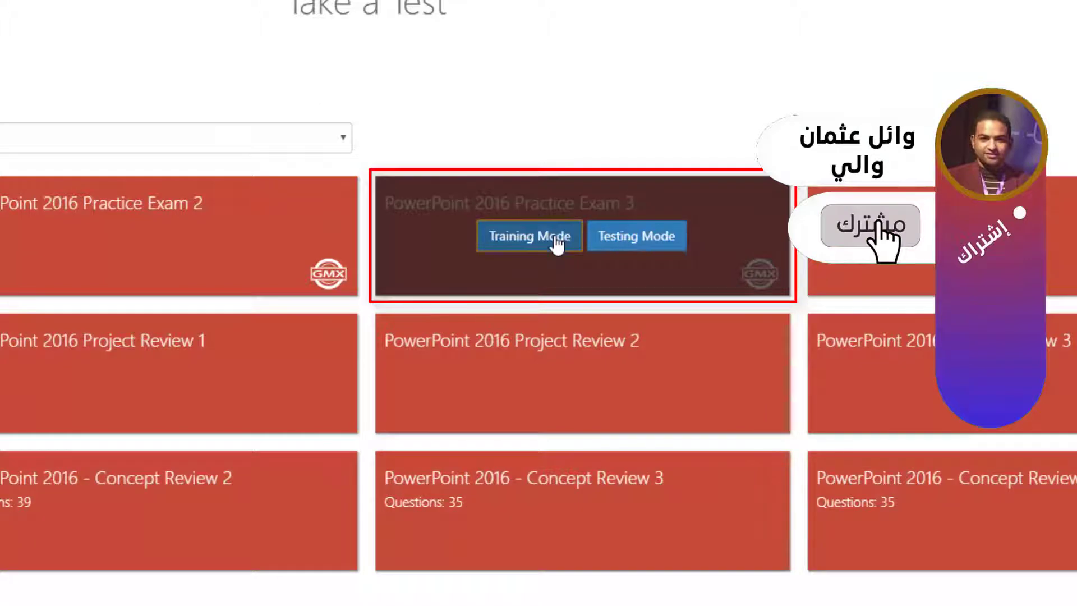
Step: Launch Practice Exam 3 in training mode and place the new-slide position after slide 6
click(557, 238)
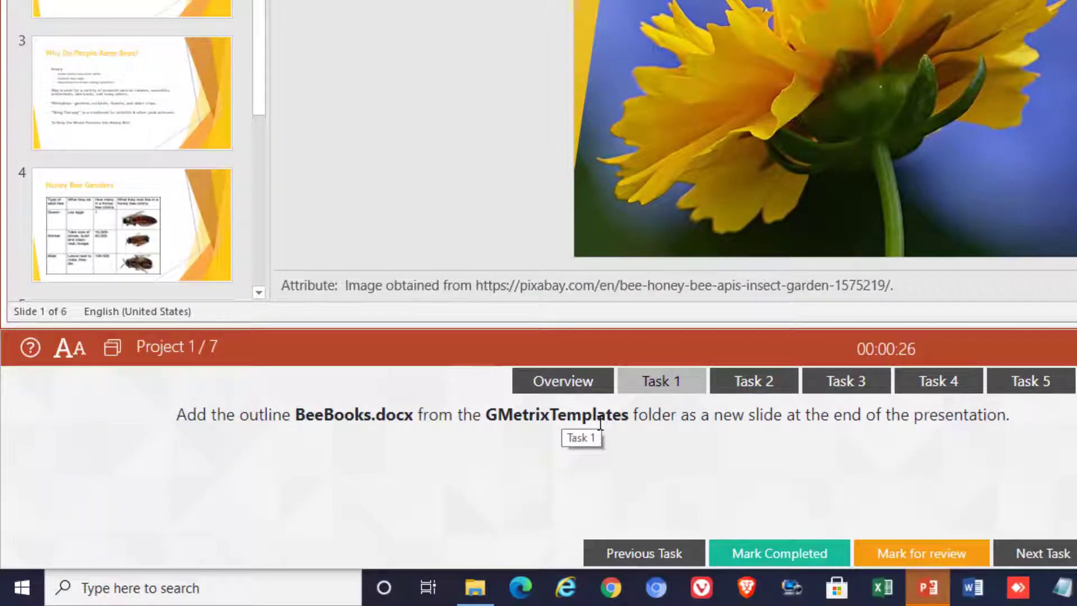
double_click(847, 416)
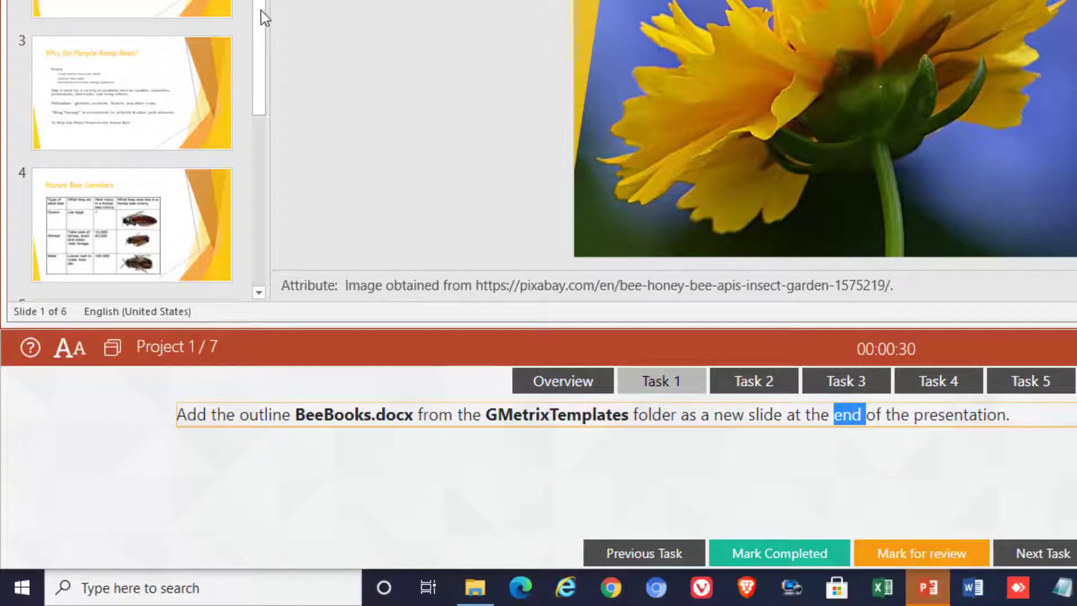
drag(261, 10, 251, 216)
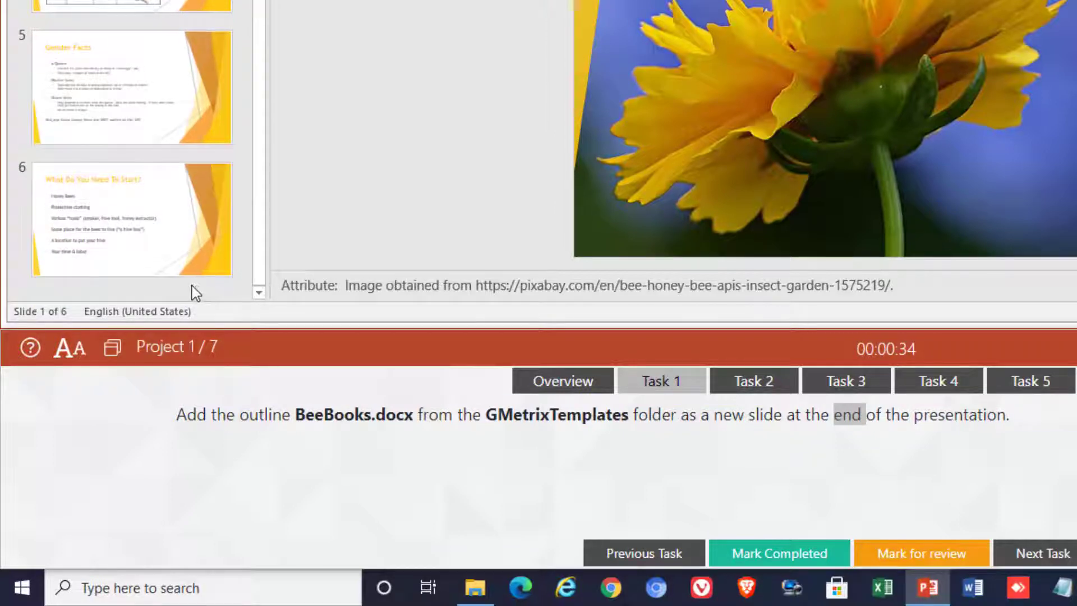
click(184, 285)
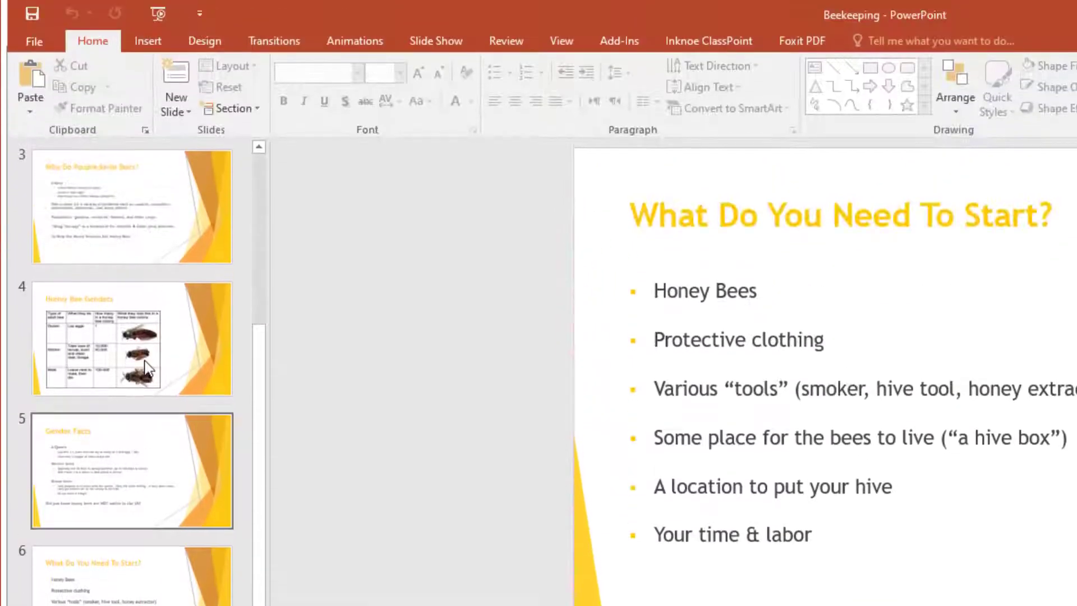
click(175, 120)
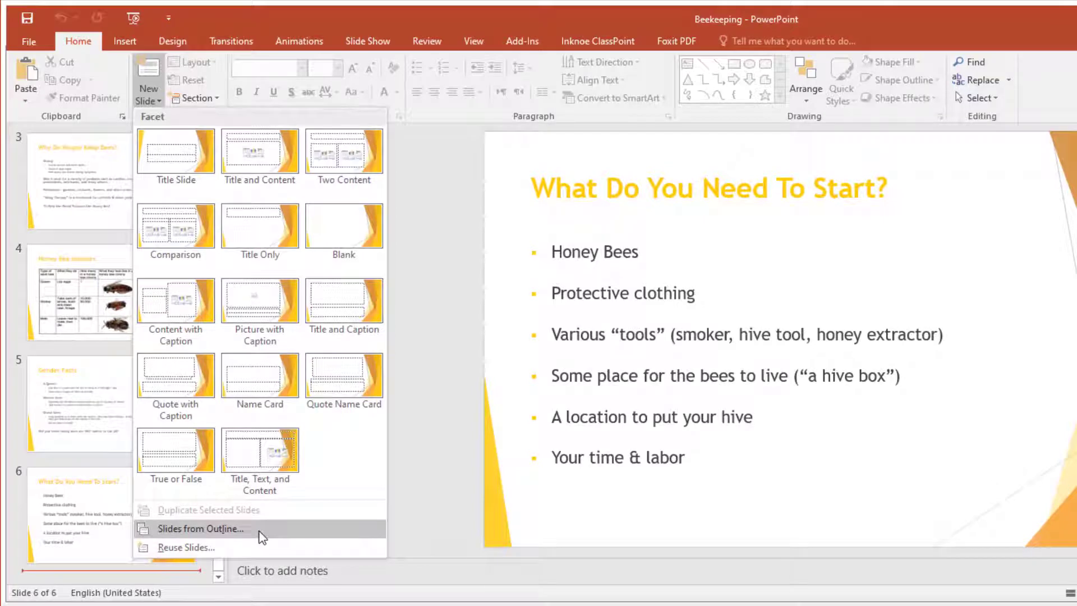
Step: Insert Documents > GMetrixTemplates > BeeBooks as slide 7 using Slides from Outline
click(259, 536)
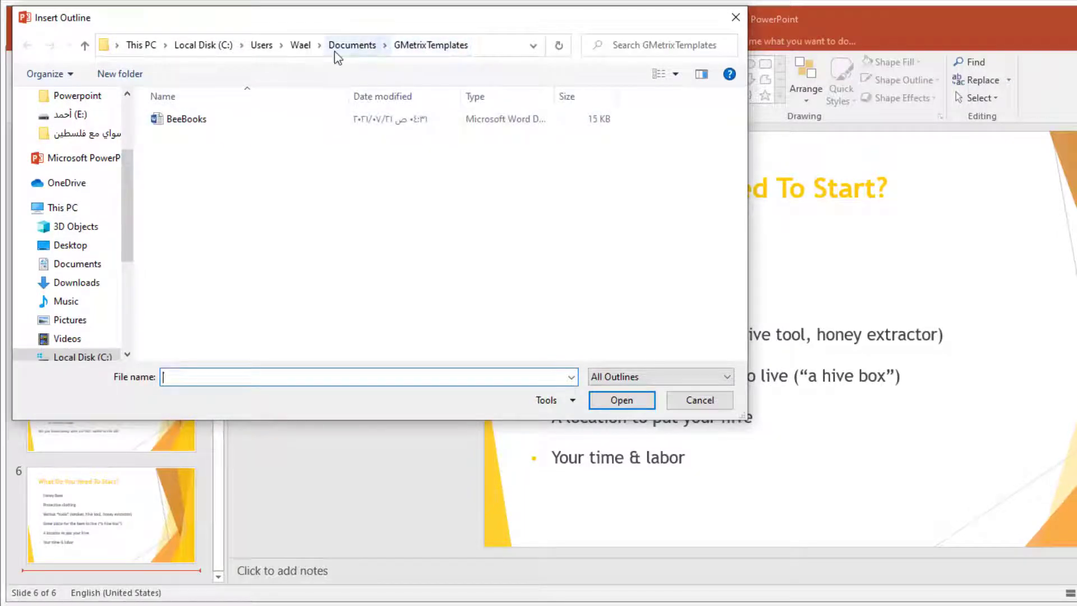
mouse_move(76, 227)
scroll(120, 170, up, 1)
scroll(129, 147, up, 2)
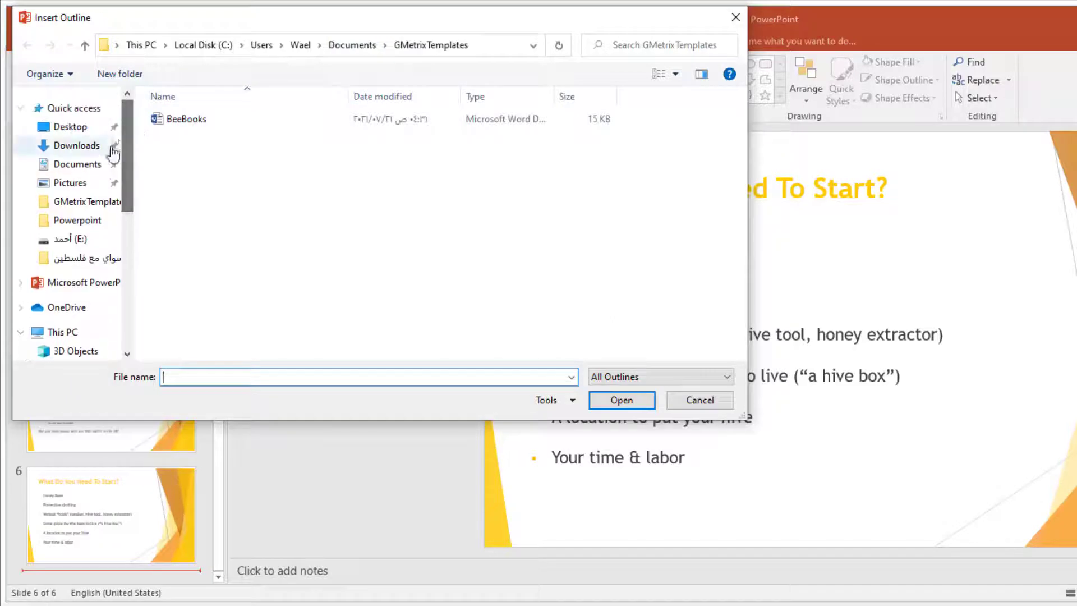
click(87, 165)
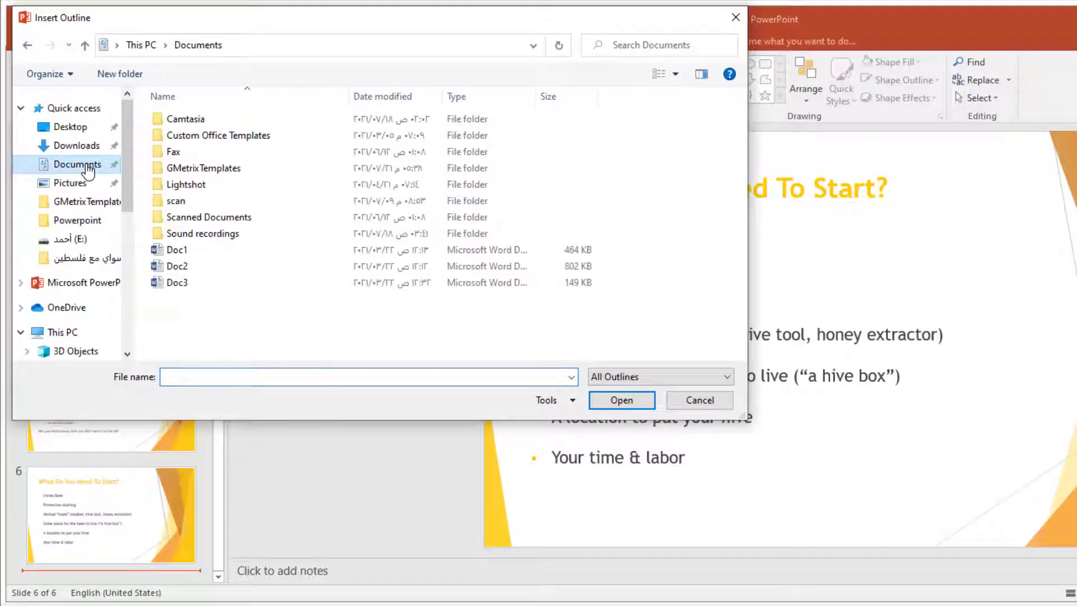
double_click(216, 168)
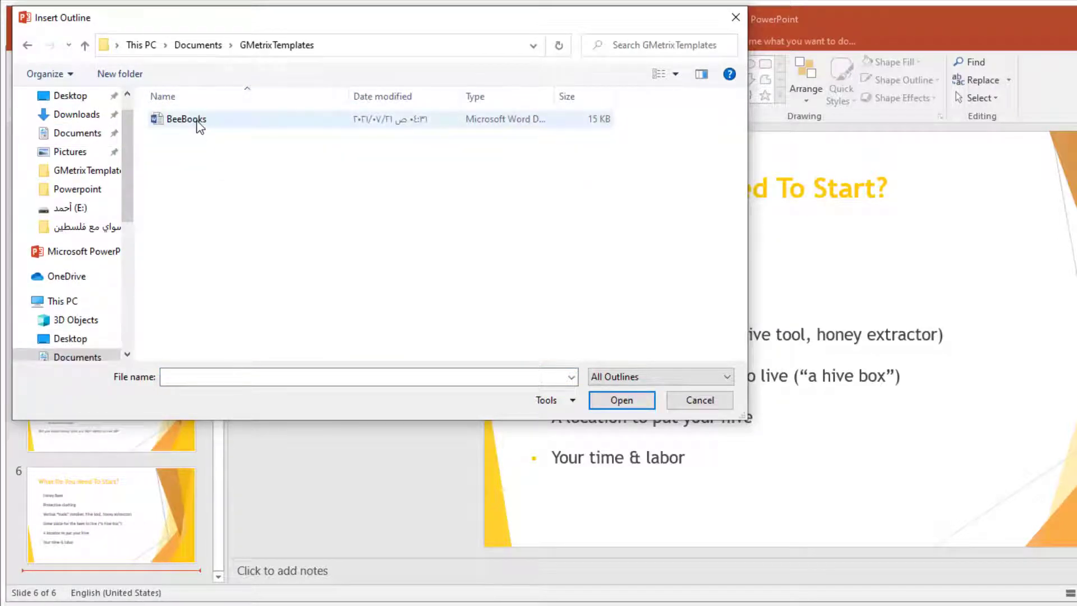
click(199, 126)
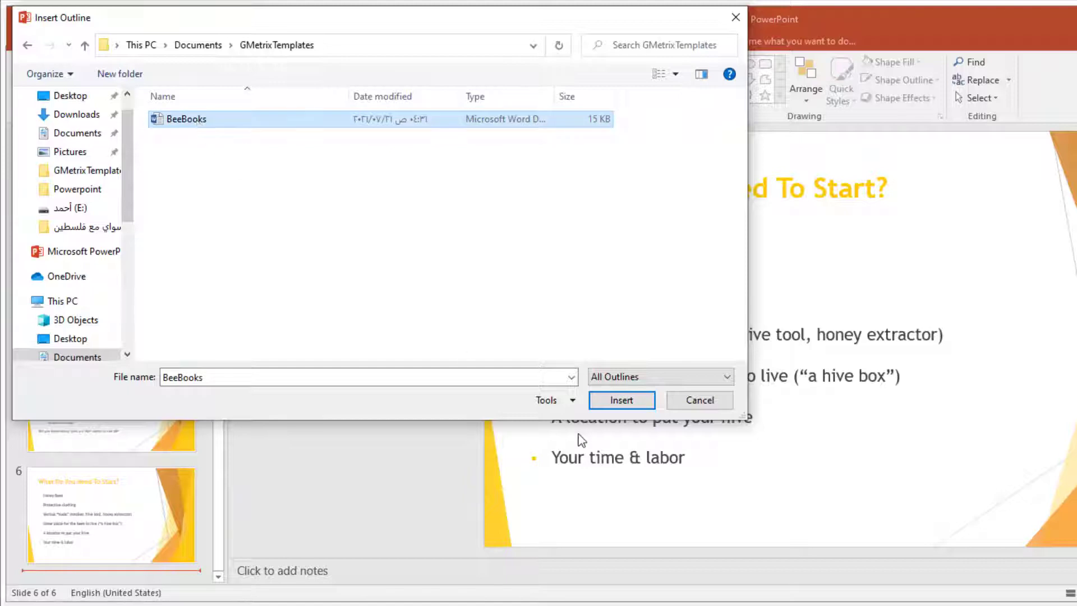
click(627, 408)
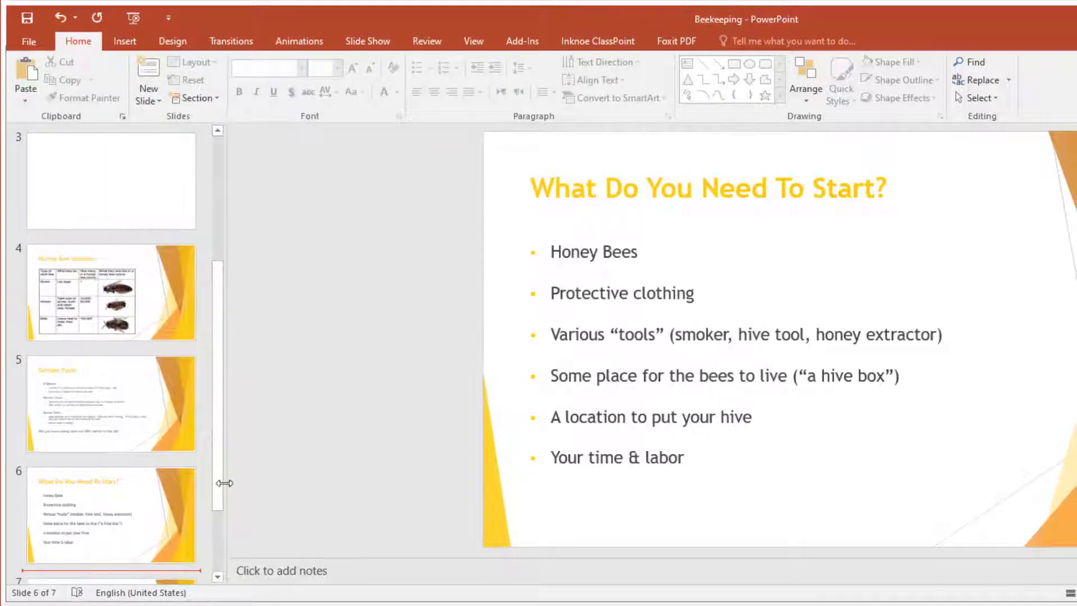
scroll(168, 561, down, 2)
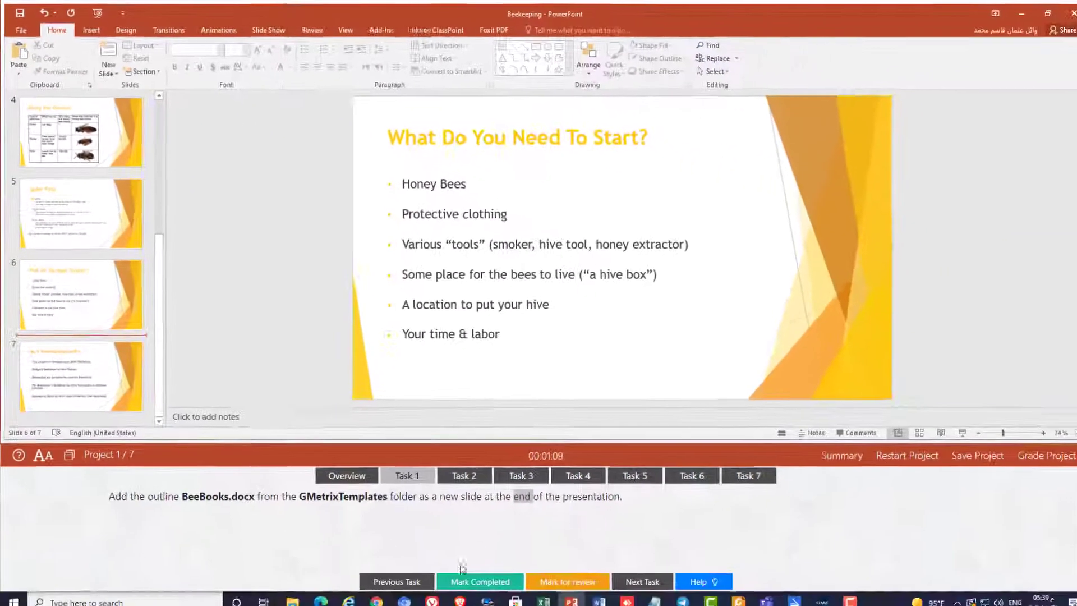
Step: Mark Task 1 complete and apply the Two Content layout to slide 2, The Honeybee
click(457, 469)
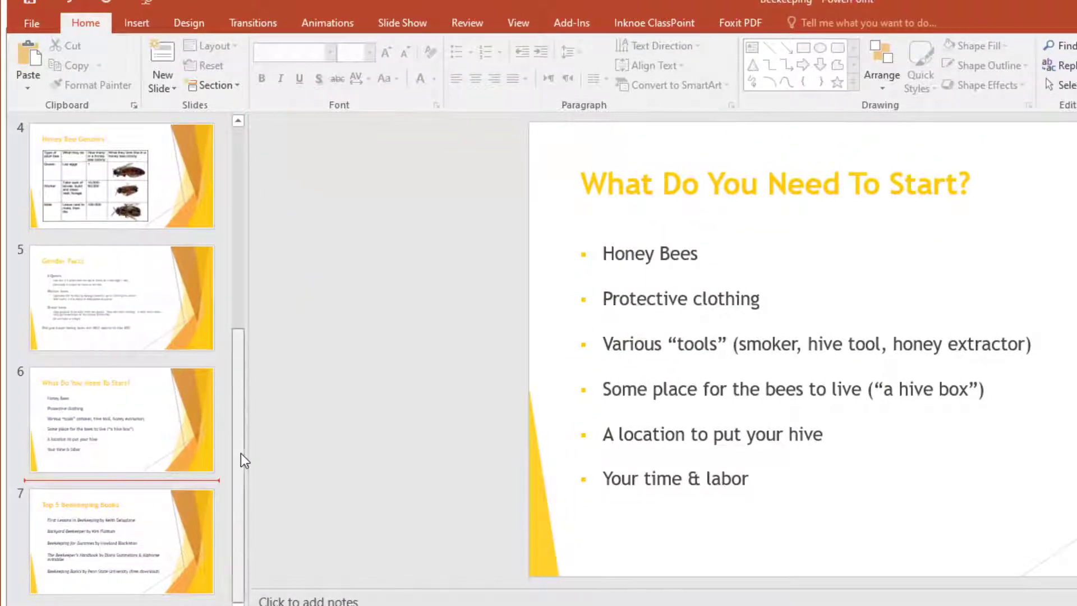
drag(241, 453, 250, 220)
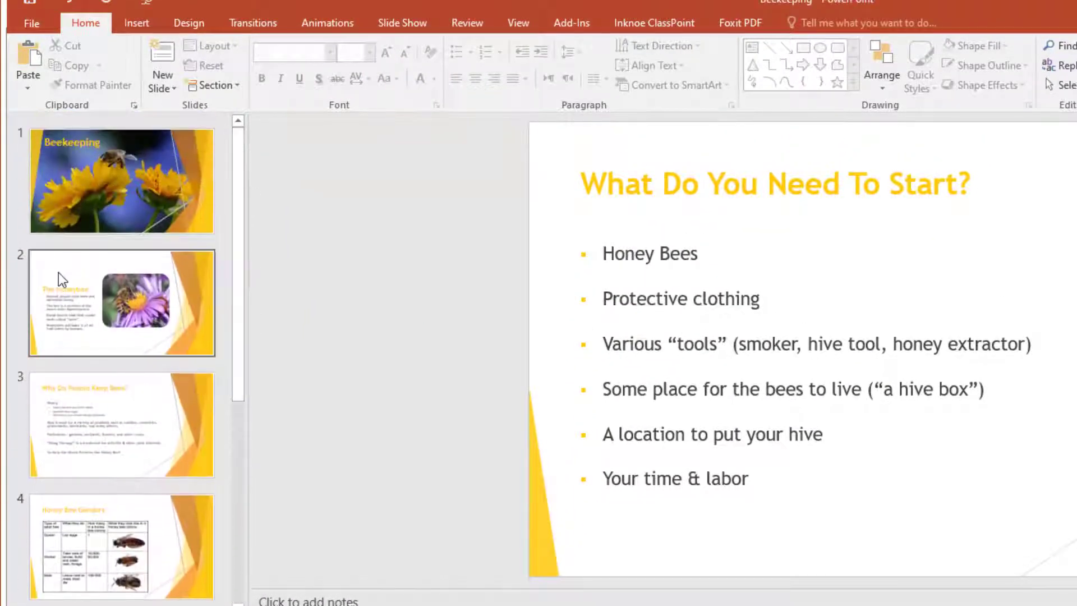
click(59, 273)
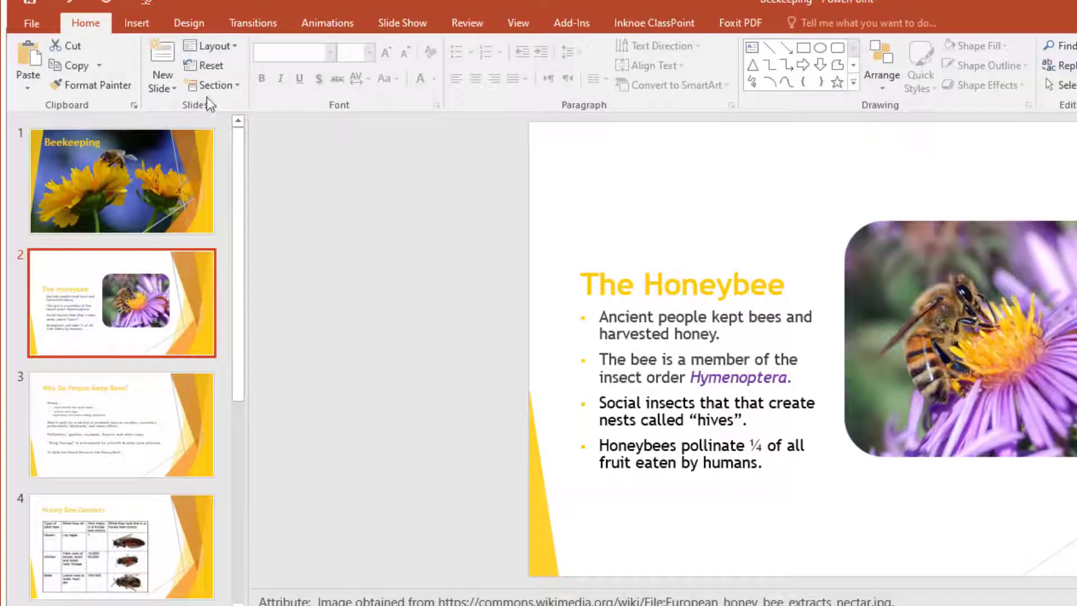
click(226, 45)
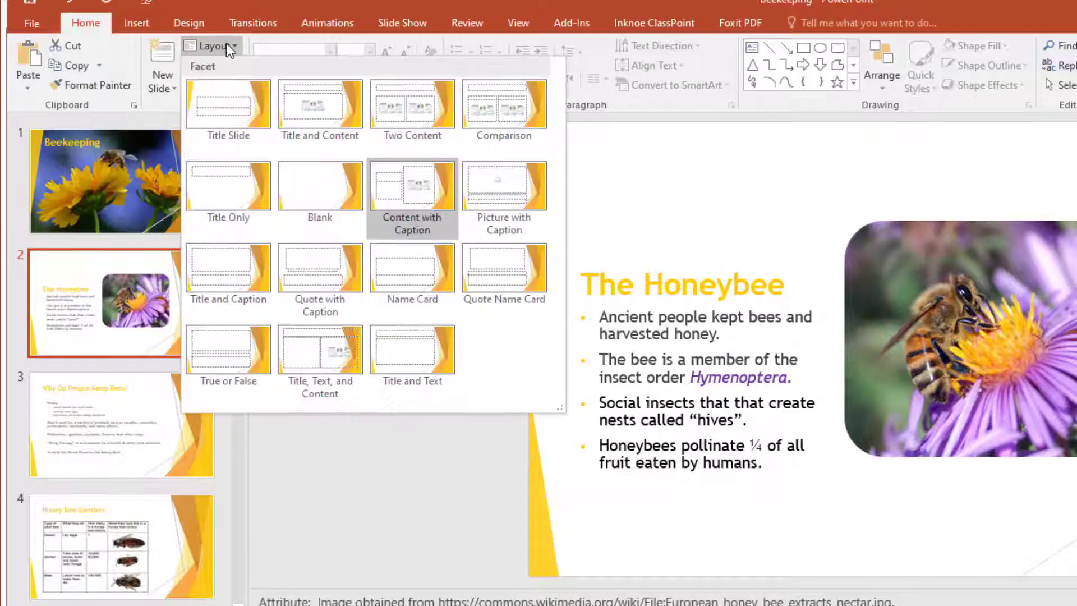
click(406, 120)
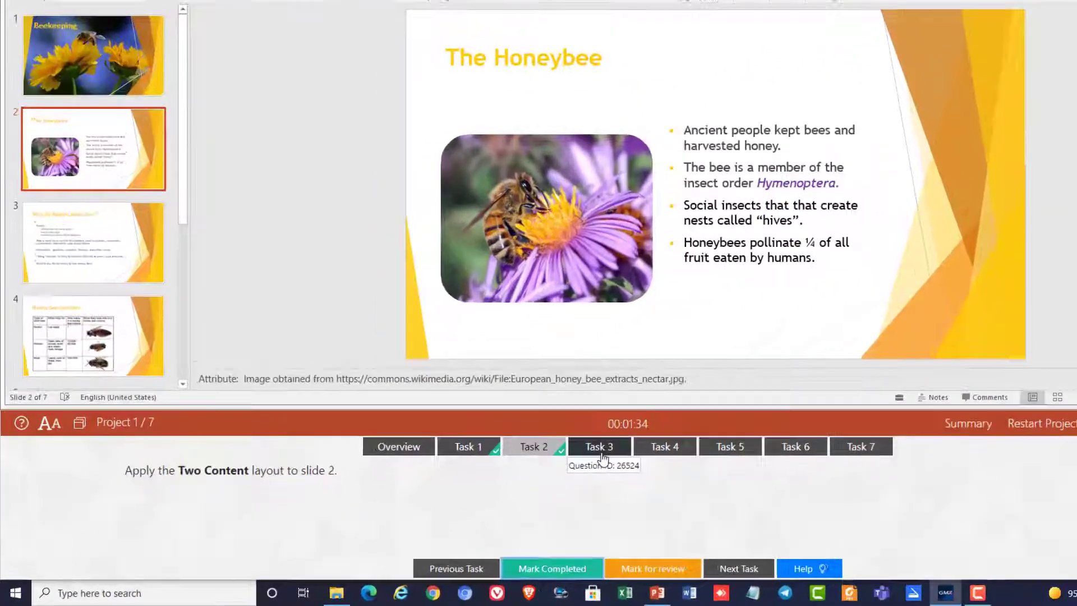
Step: Mark Task 2 done, add slide numbers to all slides except the title slide, and mark Task 3 done
click(516, 476)
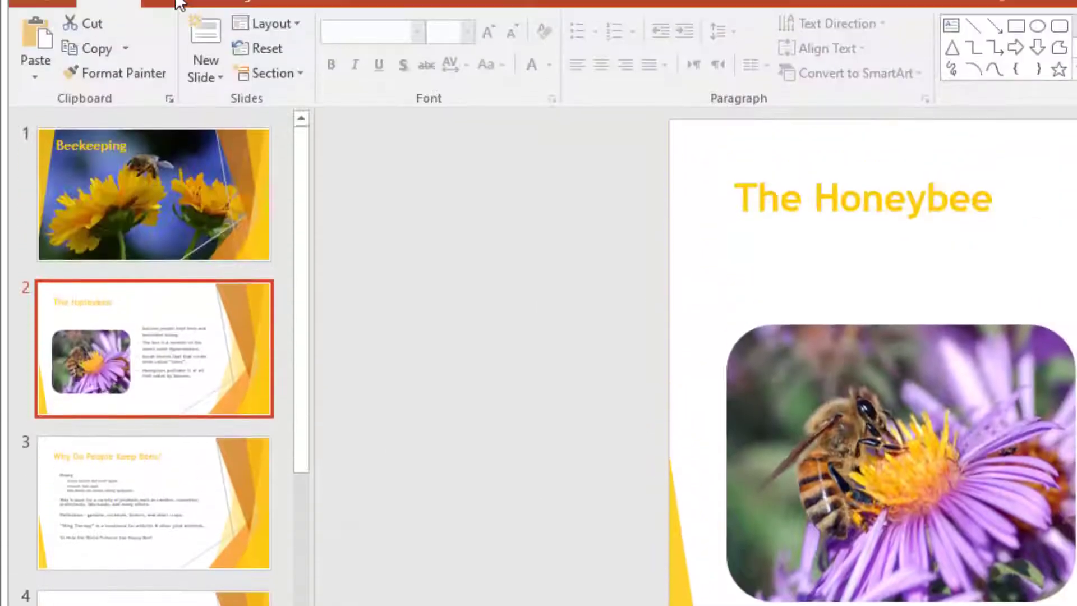
click(174, 24)
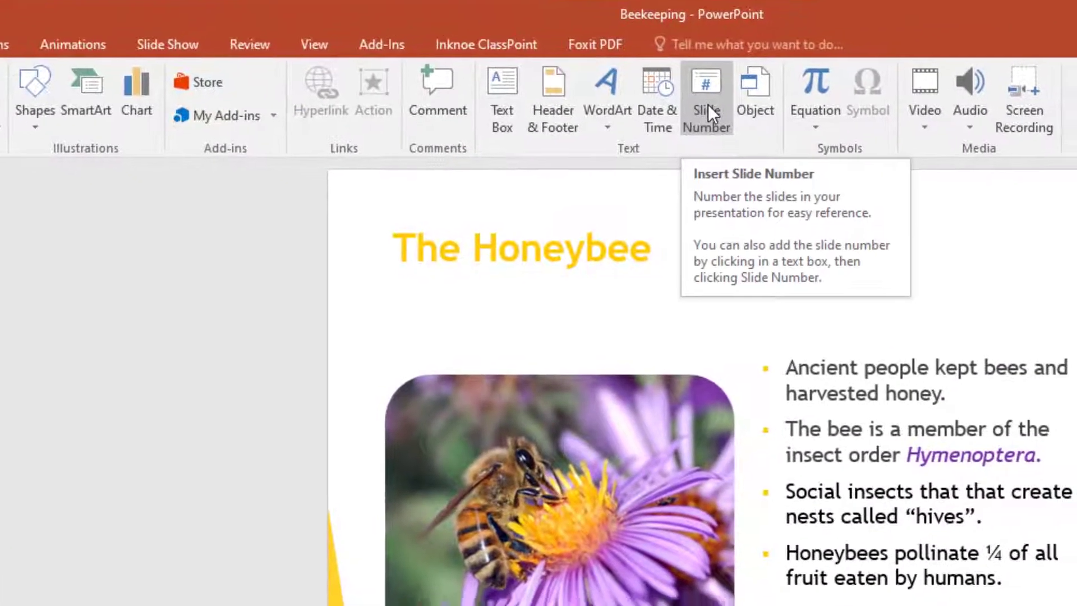
click(731, 123)
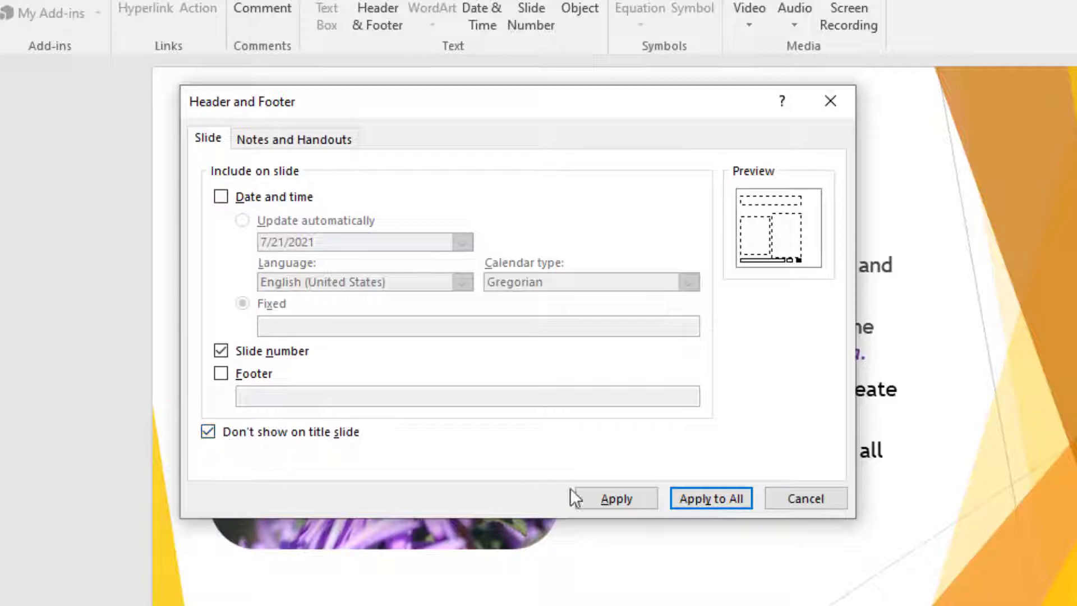
click(714, 493)
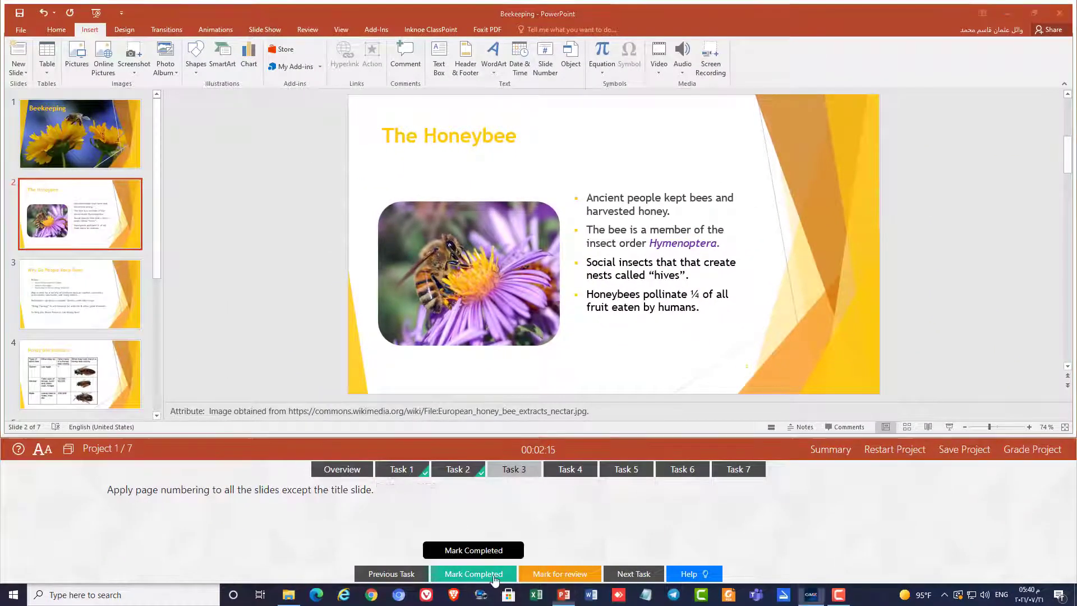
click(494, 574)
click(570, 469)
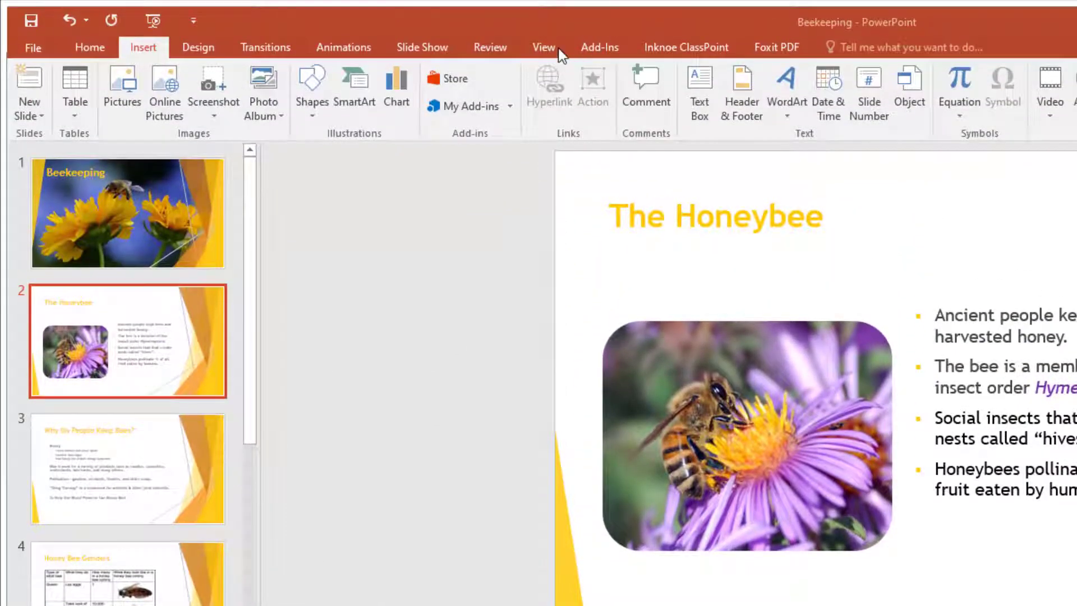
Step: In Slide Master view, insert a new custom layout right after the master slide
click(544, 47)
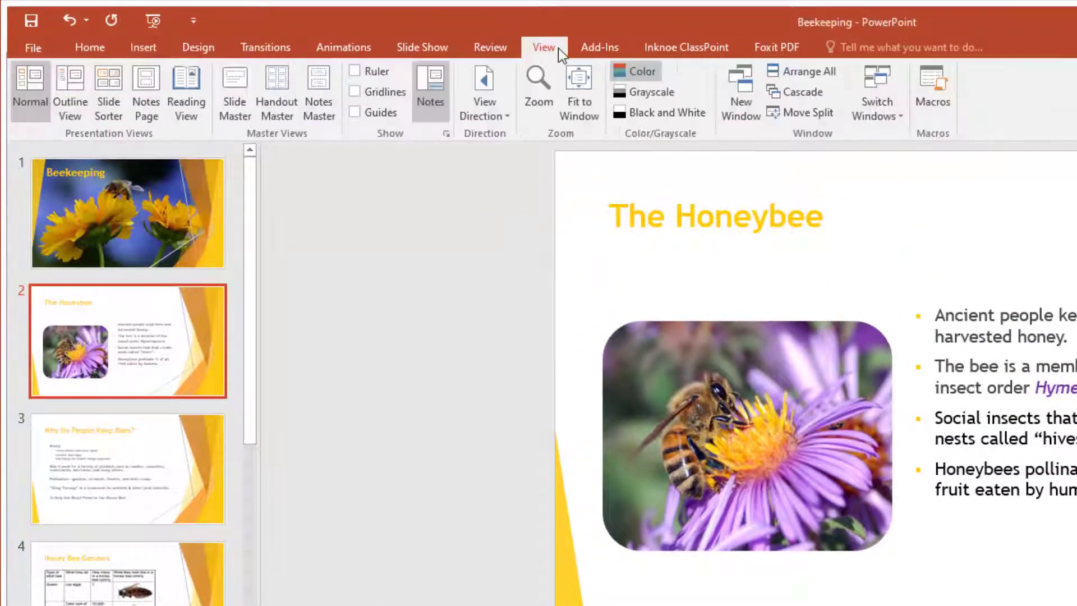
click(242, 98)
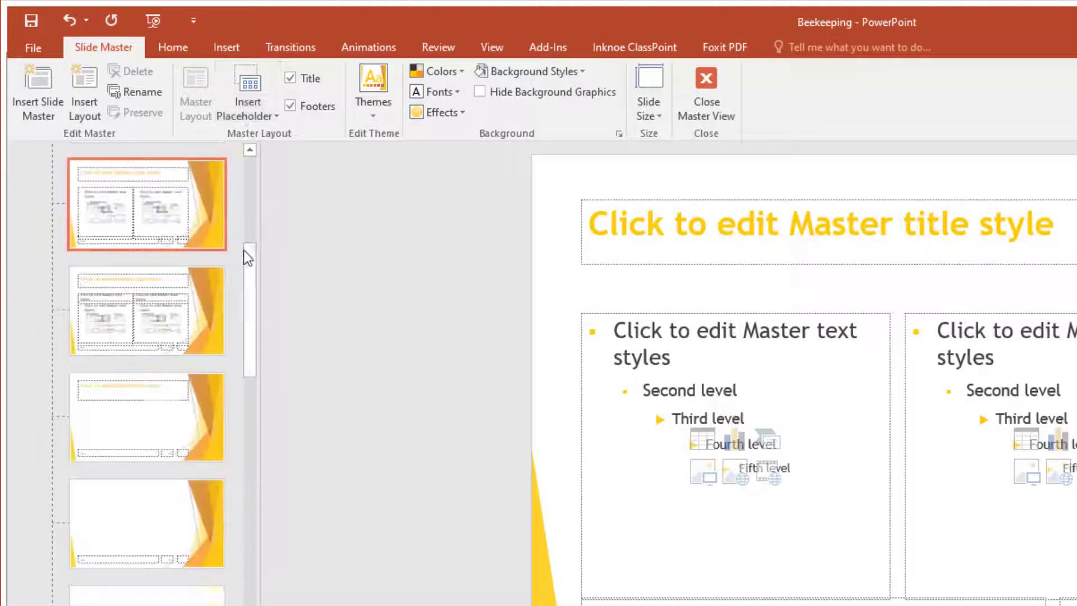
drag(252, 283, 262, 157)
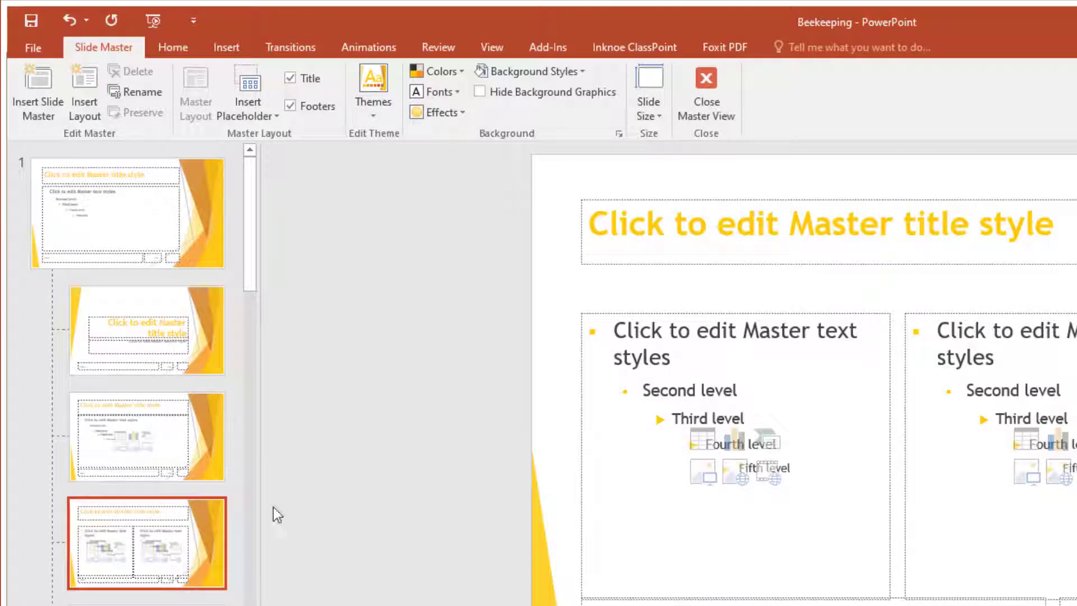
click(113, 278)
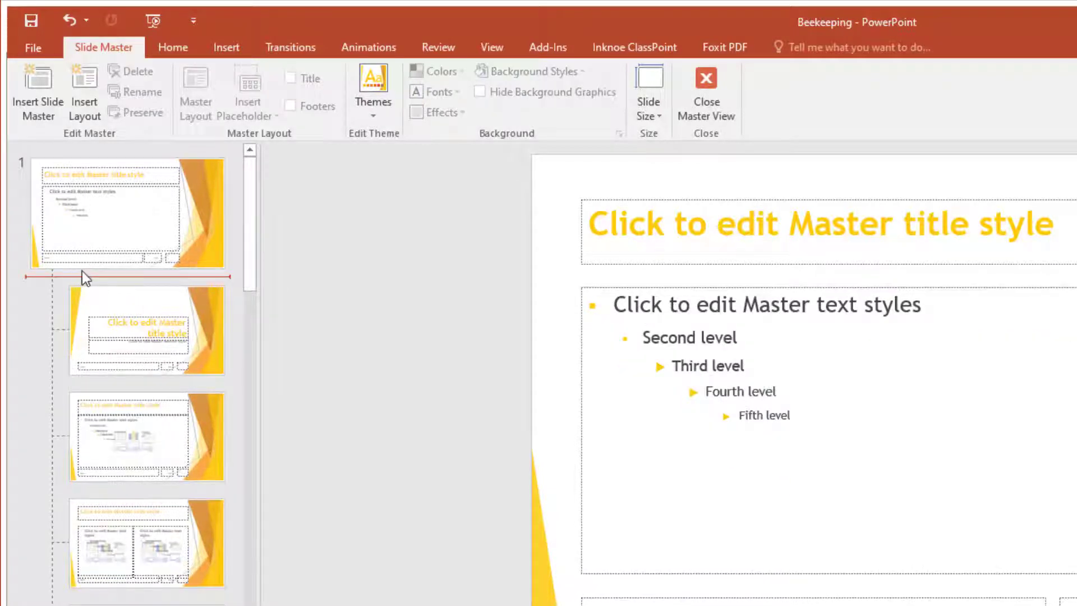
click(90, 119)
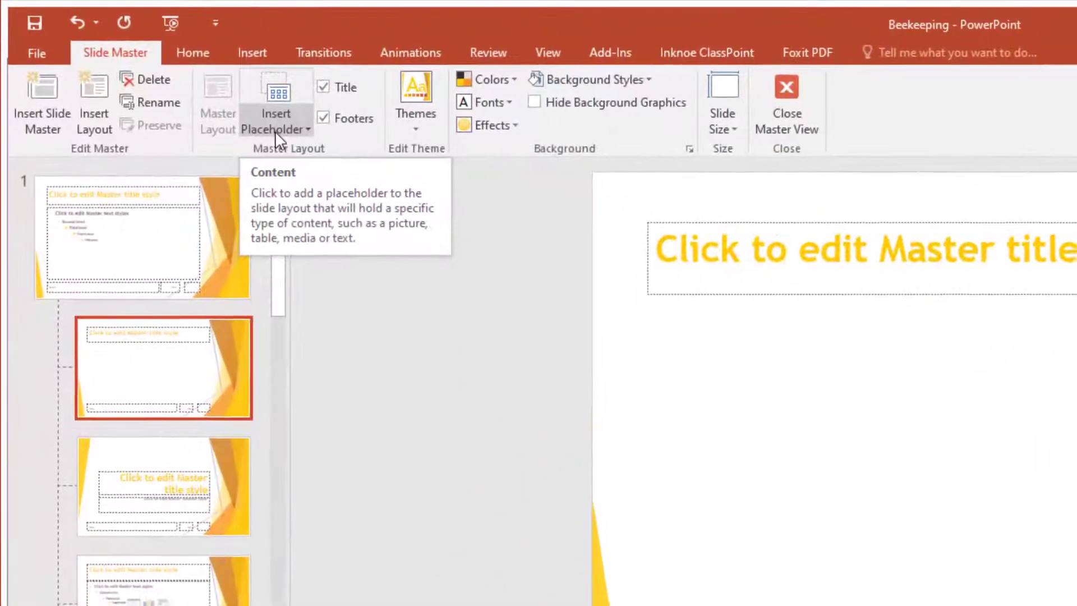
Step: Draw a Picture placeholder filling the area between the title and footer placeholders
click(214, 100)
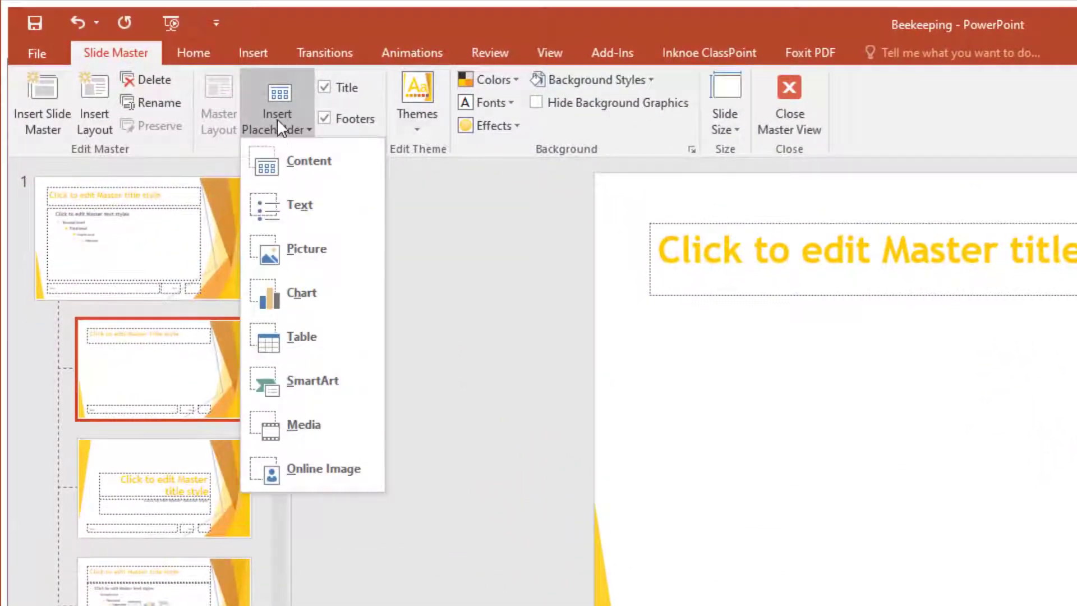
click(298, 260)
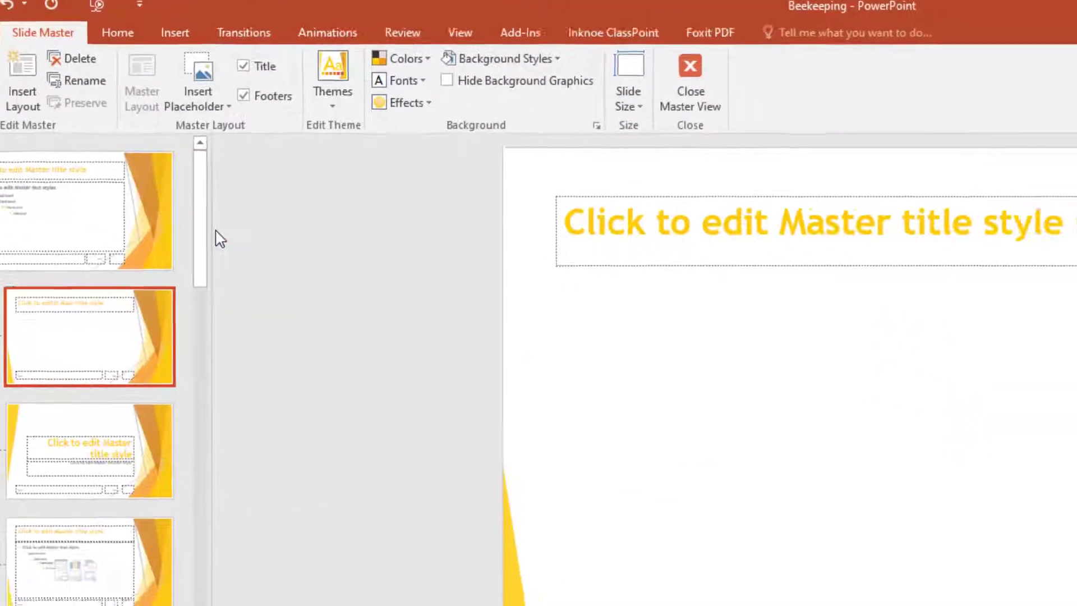
drag(230, 173, 812, 452)
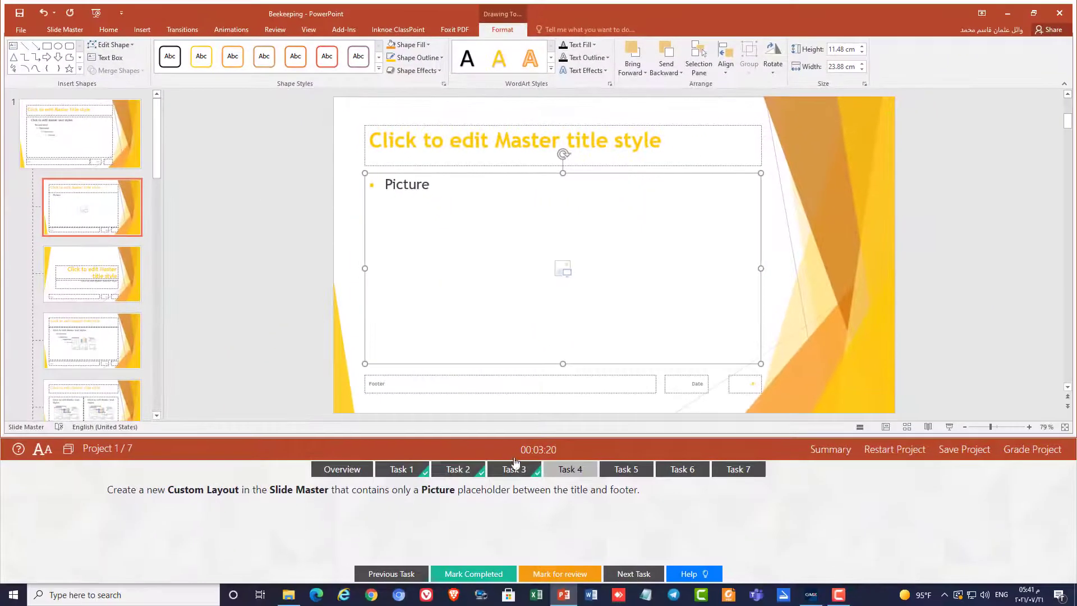
Step: Delete the Blank layout's Footer, Date and Page Number placeholders, then close Master View
click(64, 30)
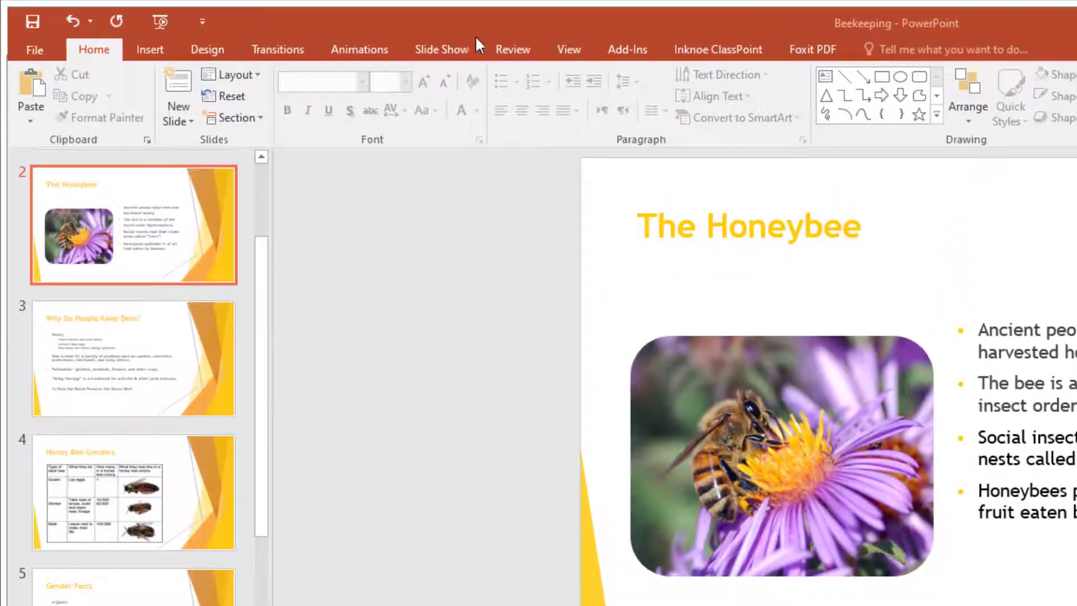
click(563, 48)
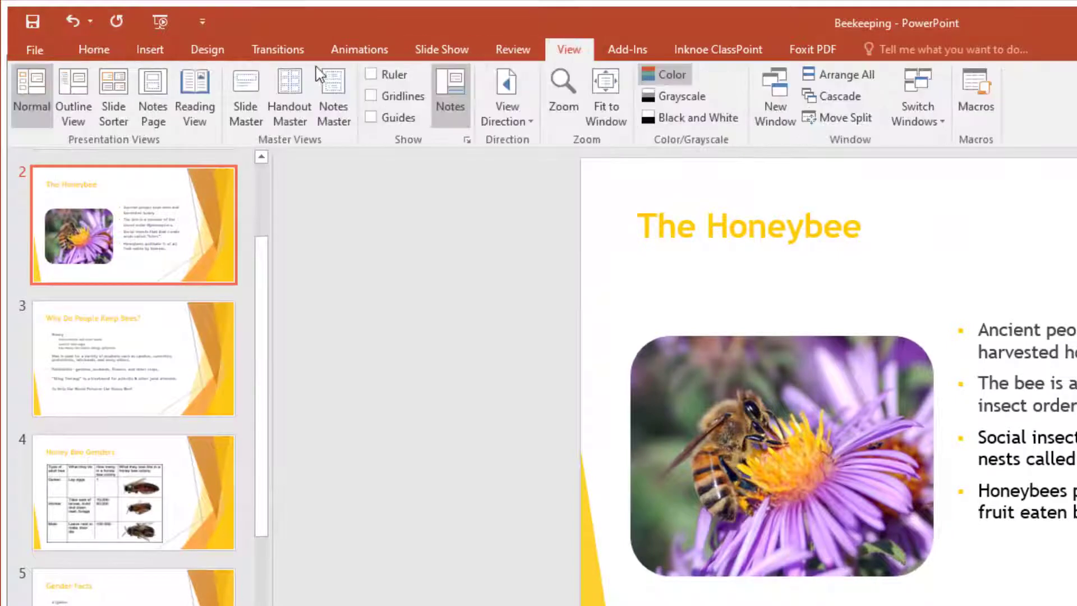
click(250, 94)
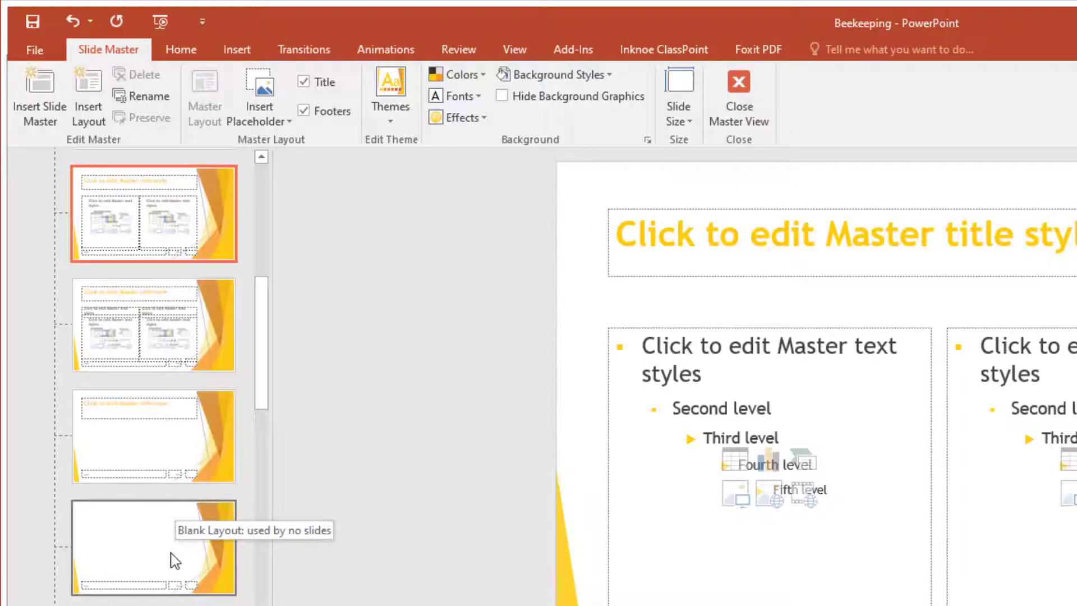
click(161, 573)
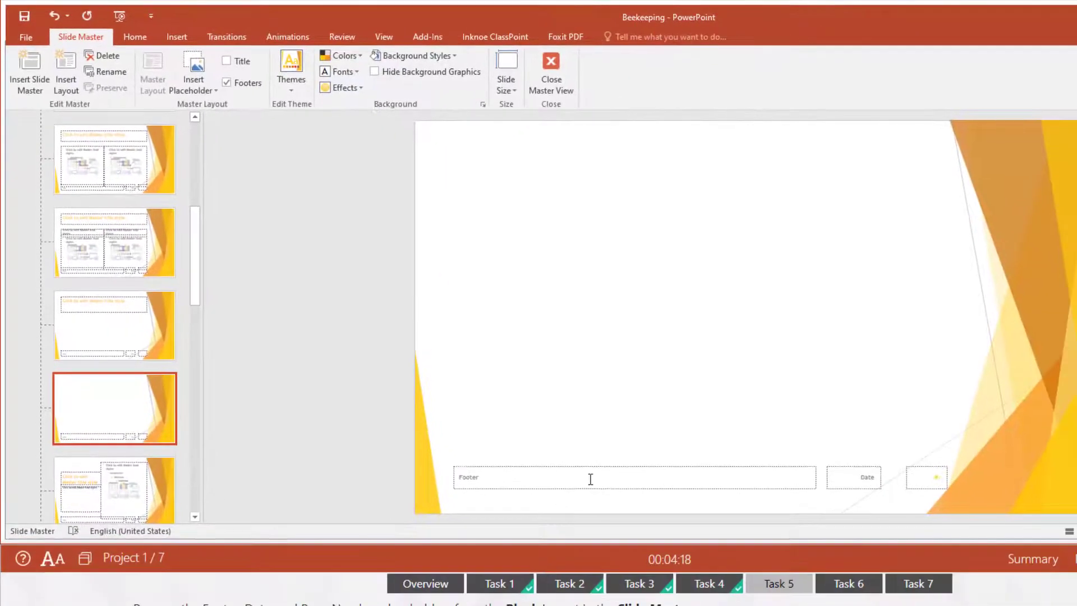
click(589, 478)
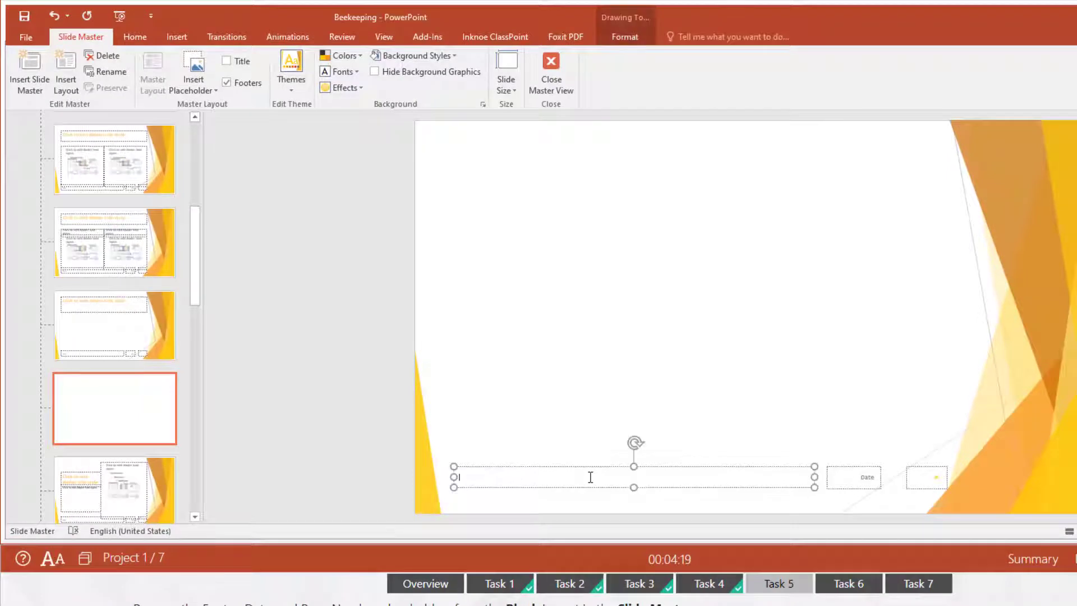
shift+click(857, 480)
shift+click(932, 481)
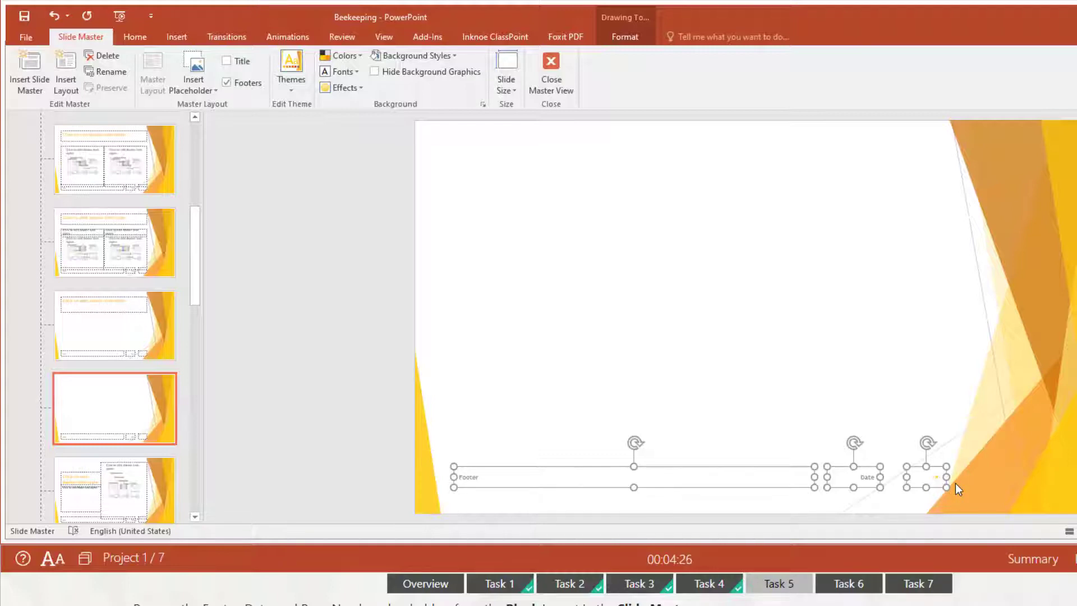
key(Delete)
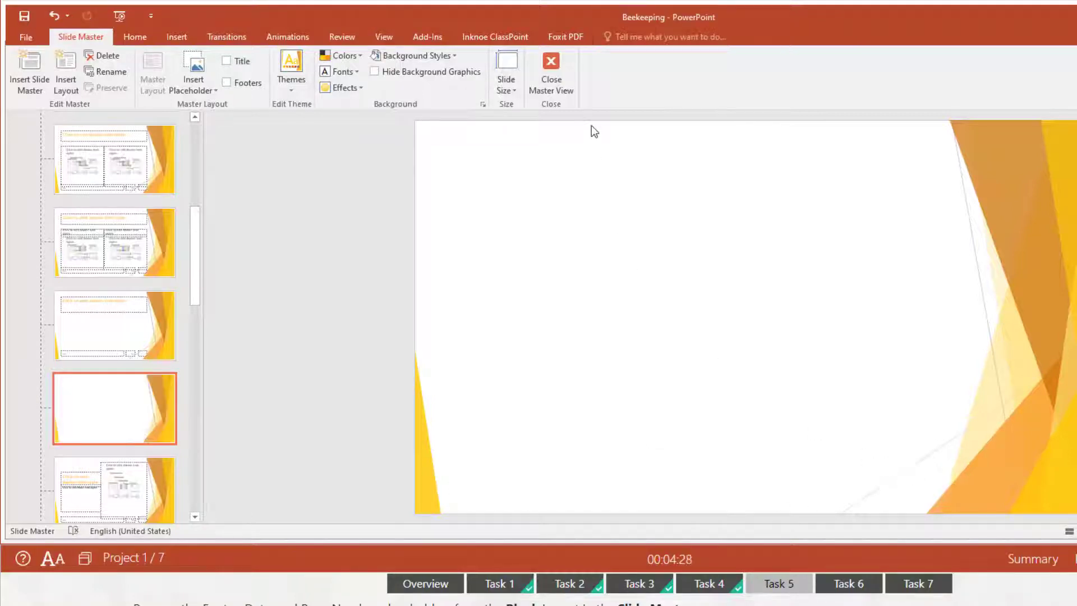
click(550, 73)
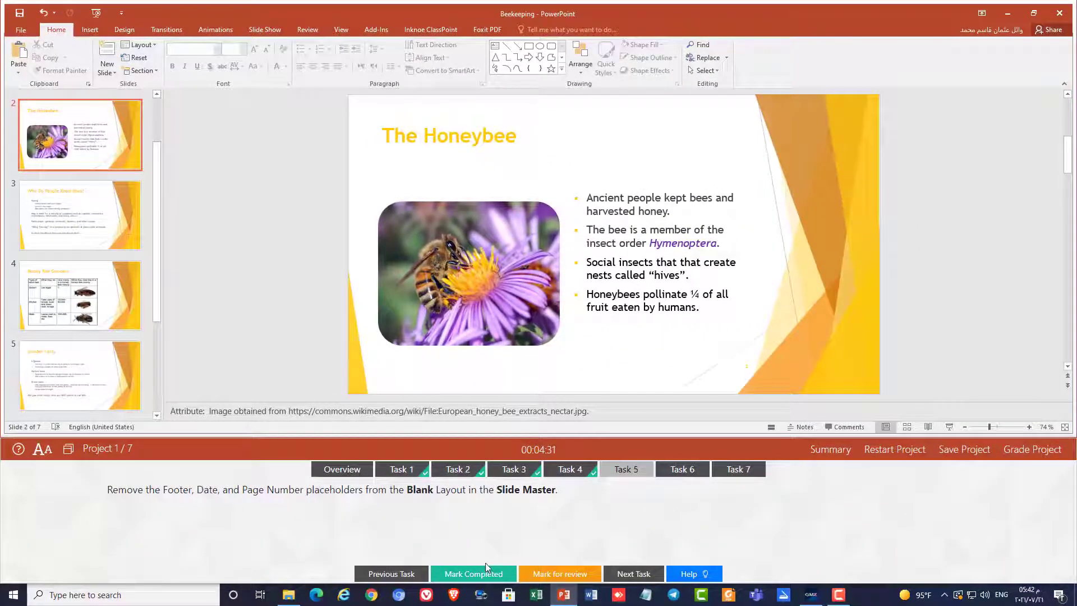
Step: Paste 'Beekeeping' as plain text into the Handout Master's left header, close it, and mark Tasks 5 and 6 complete
click(486, 567)
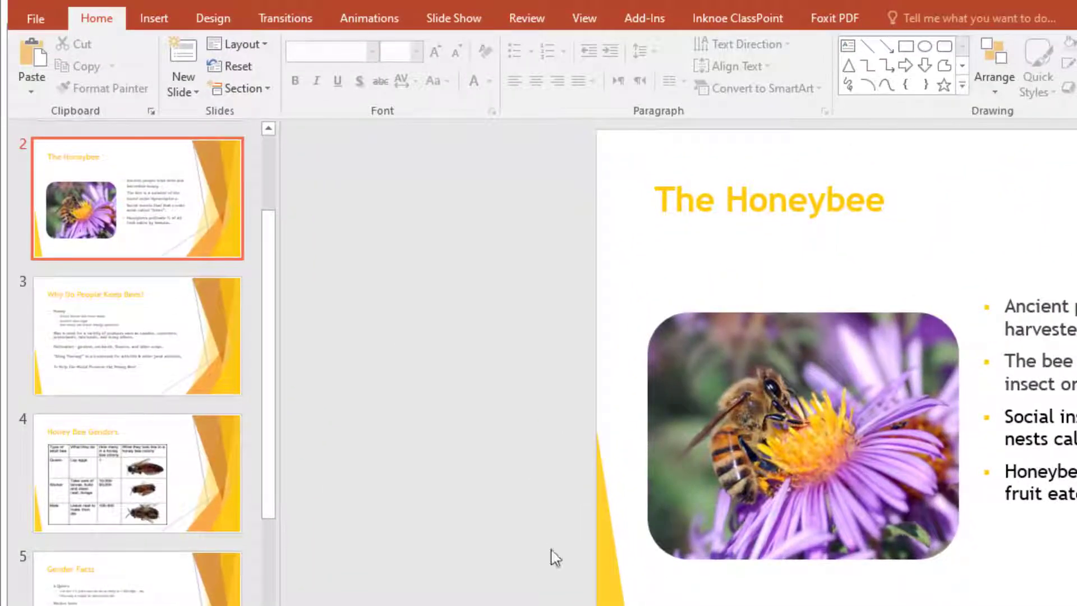
click(585, 10)
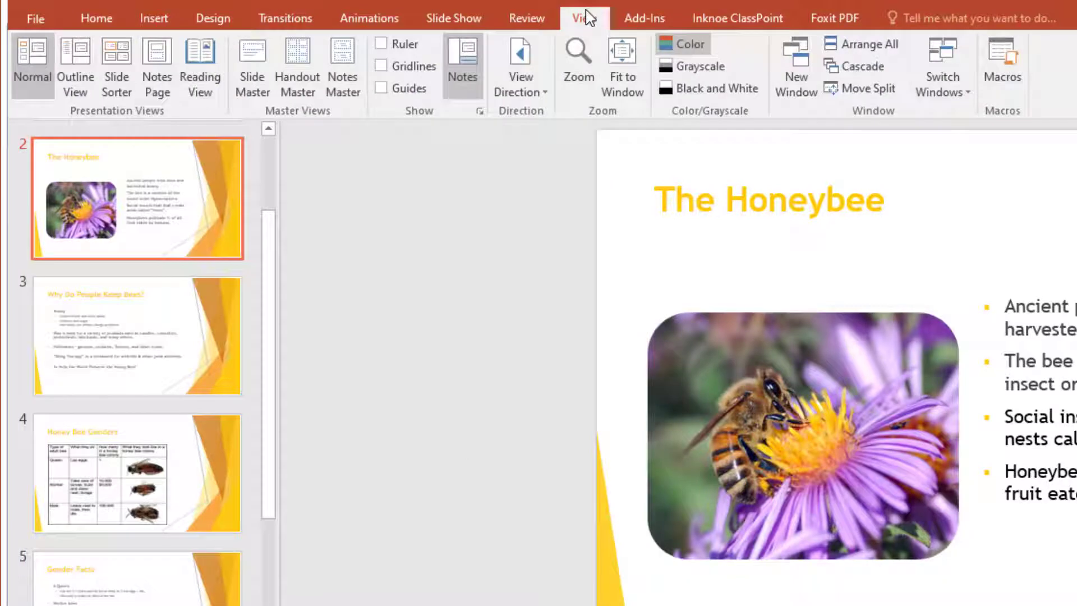
click(302, 70)
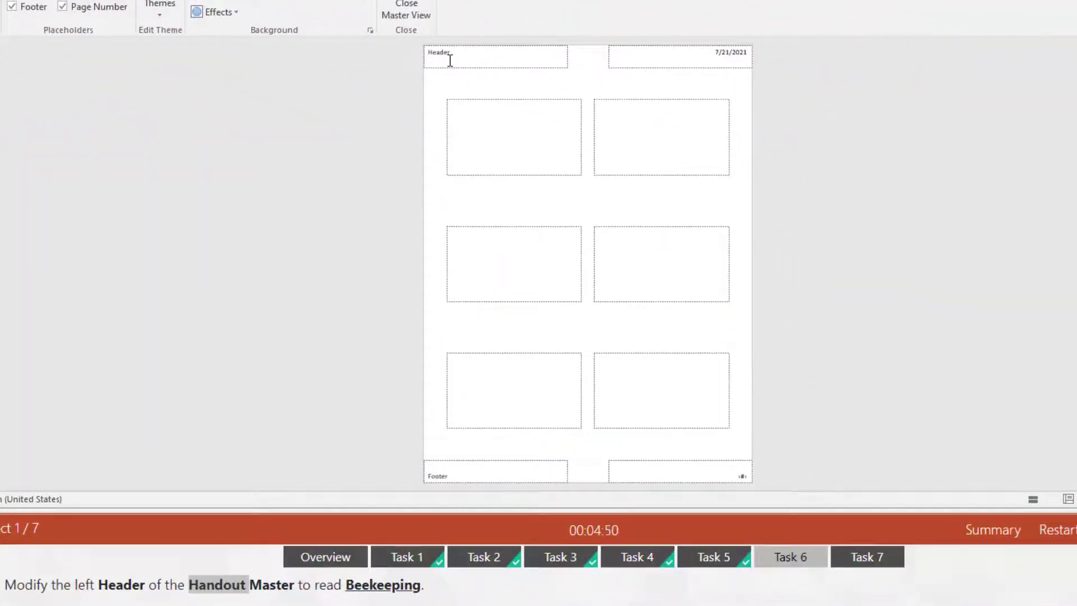
drag(346, 585, 409, 600)
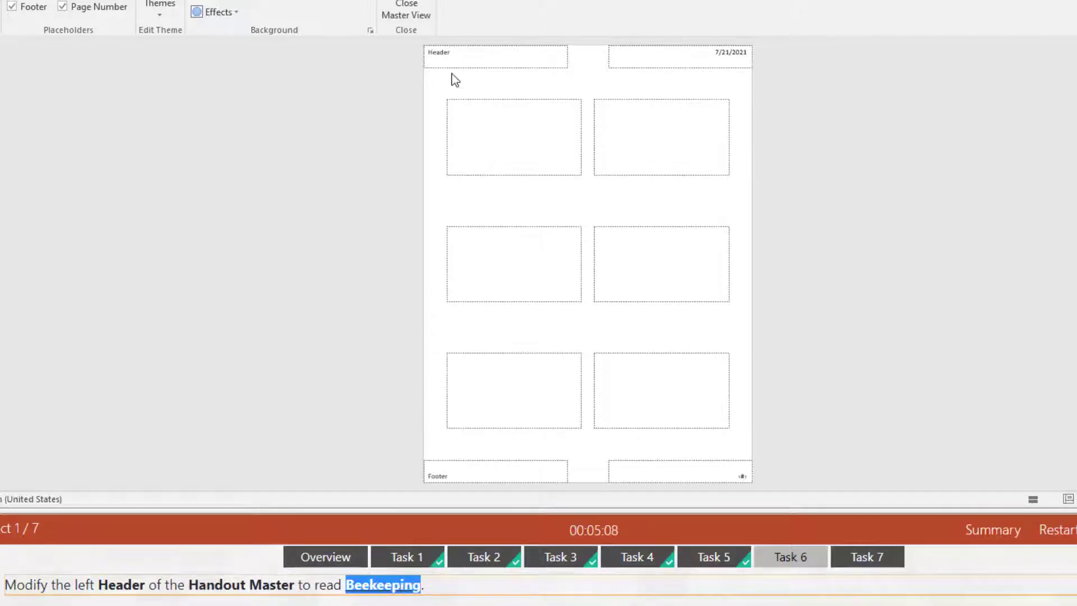
click(449, 55)
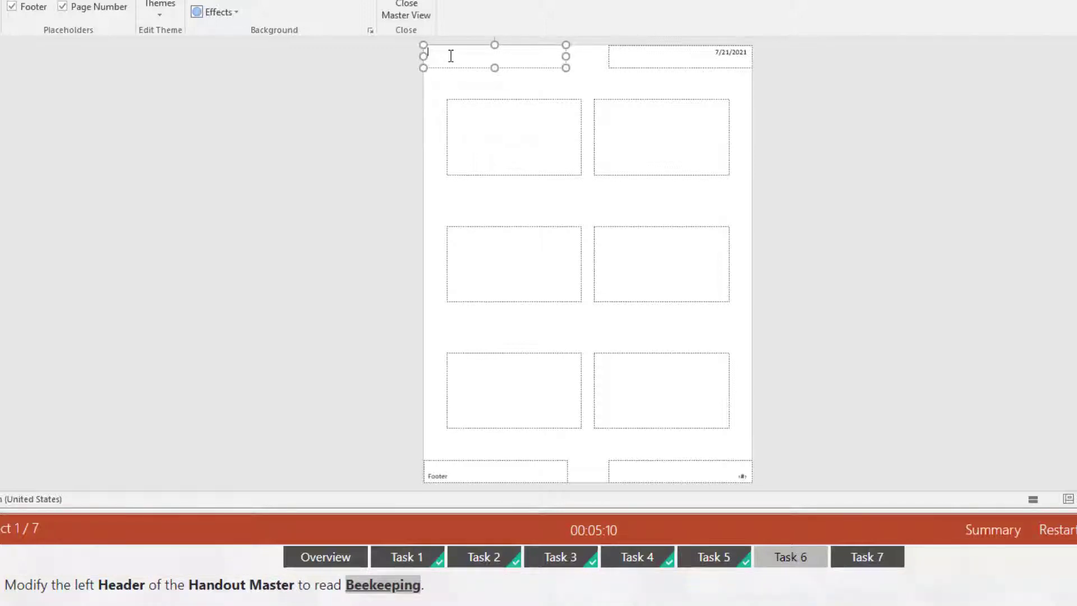
right_click(450, 56)
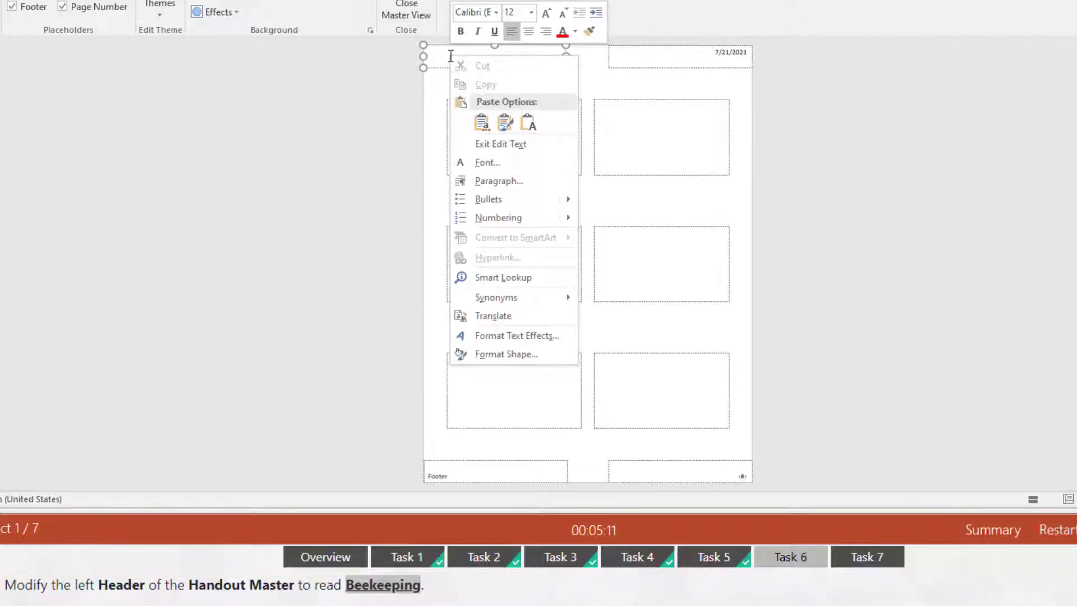
click(533, 126)
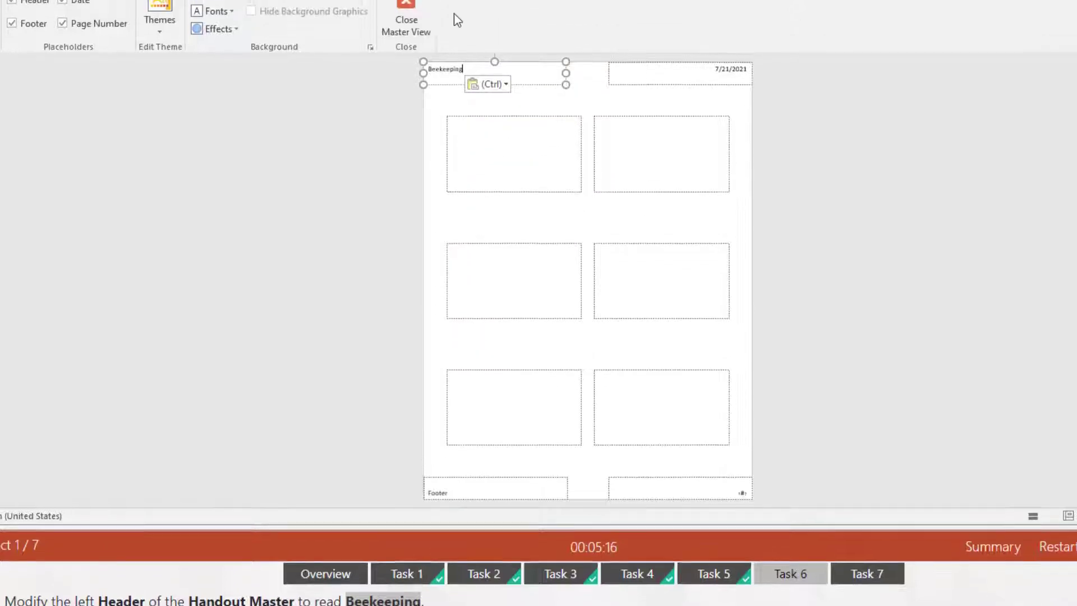
click(415, 45)
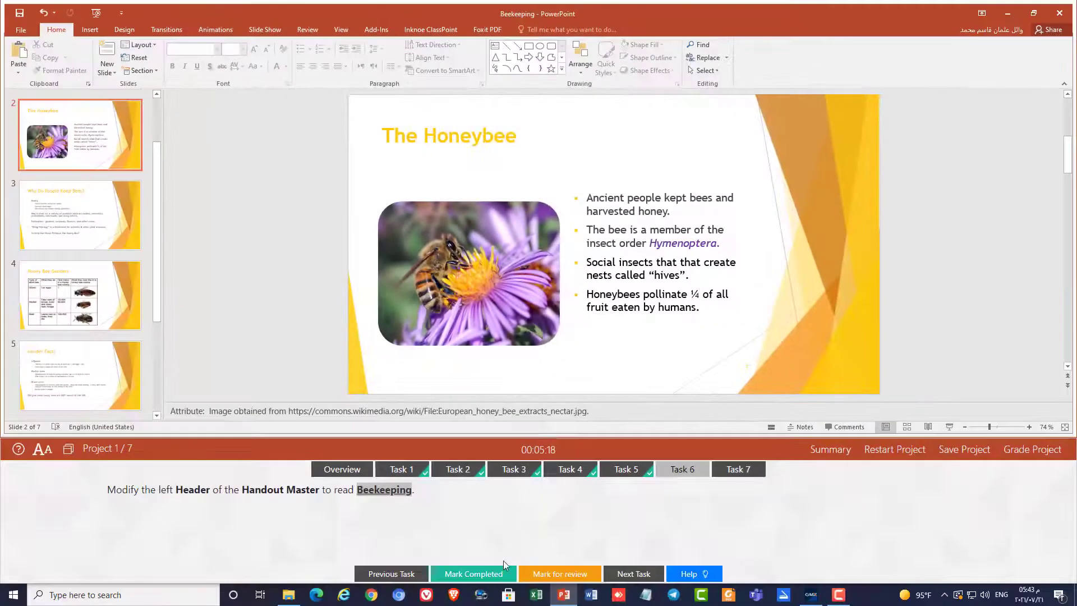
click(503, 567)
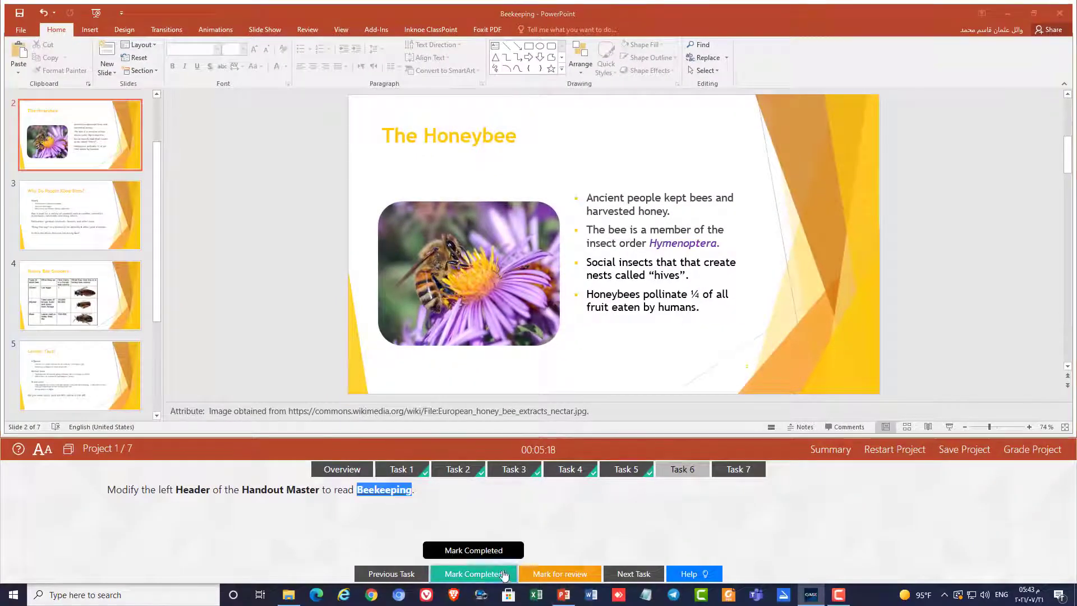
Step: Switch to Slide Sorter view, mark Task 7 complete, grade Project 1 and continue to Project 2
click(752, 470)
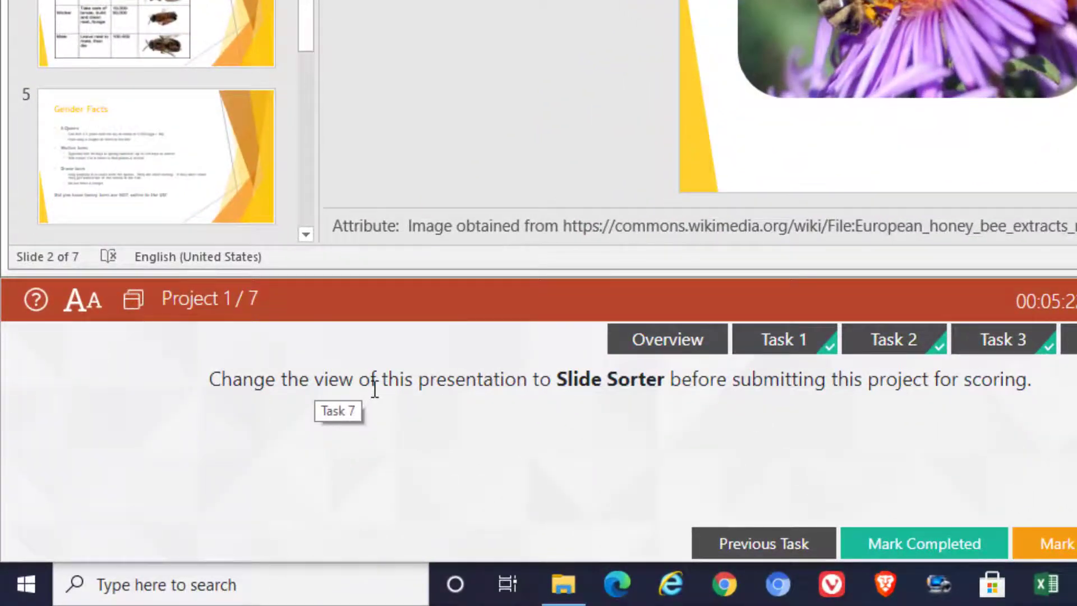
click(654, 387)
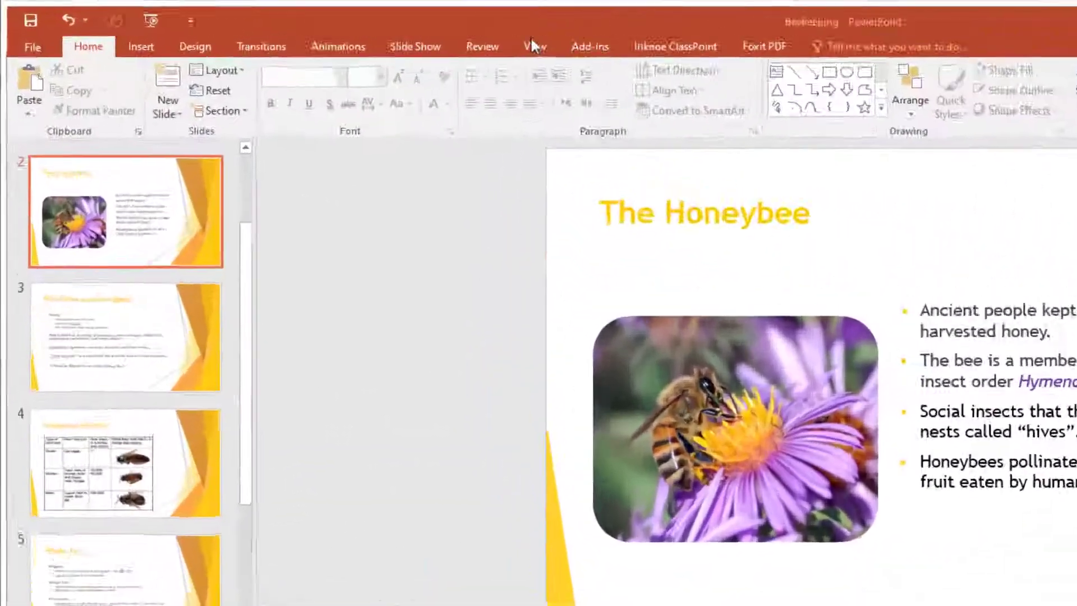
click(536, 47)
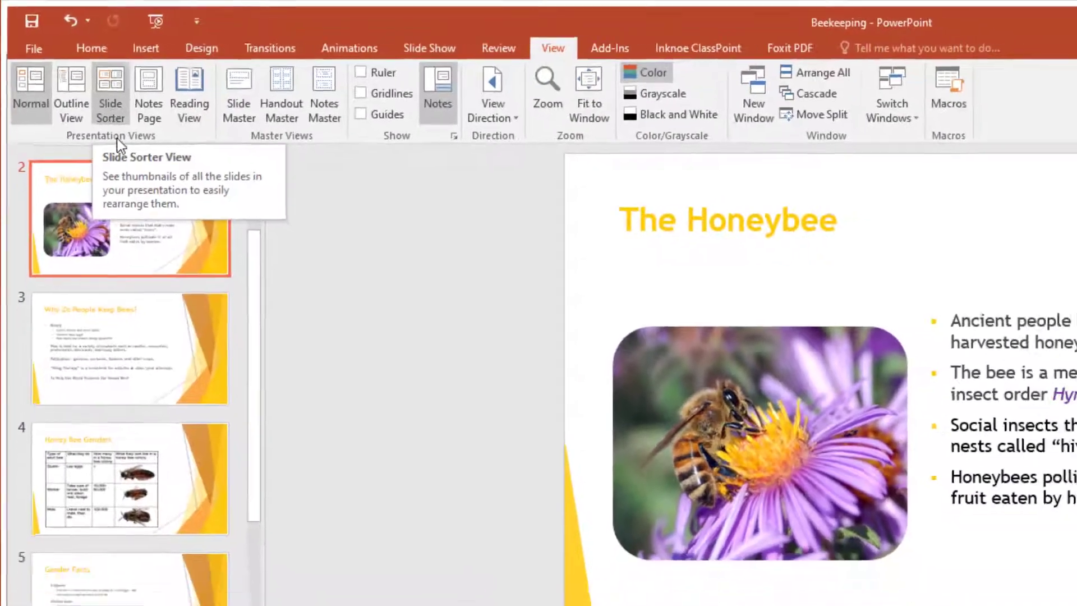
click(118, 140)
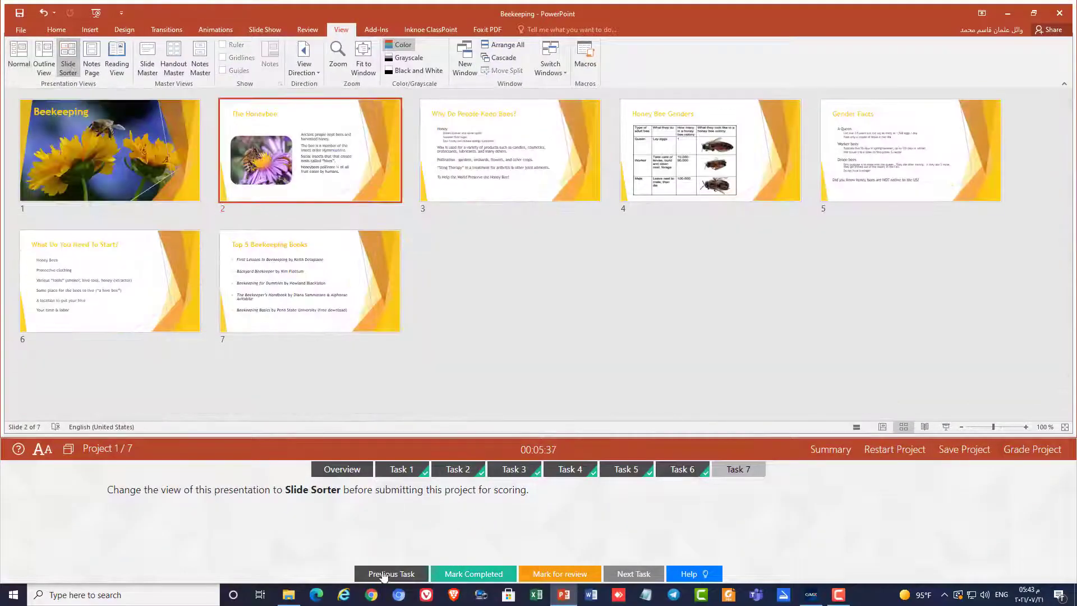
click(474, 573)
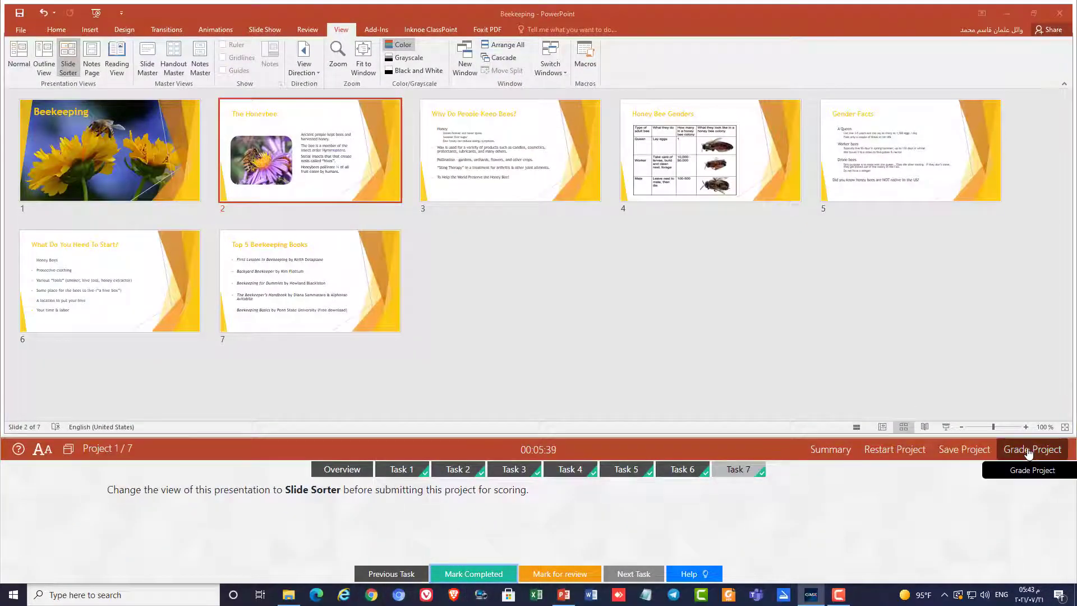
click(1029, 451)
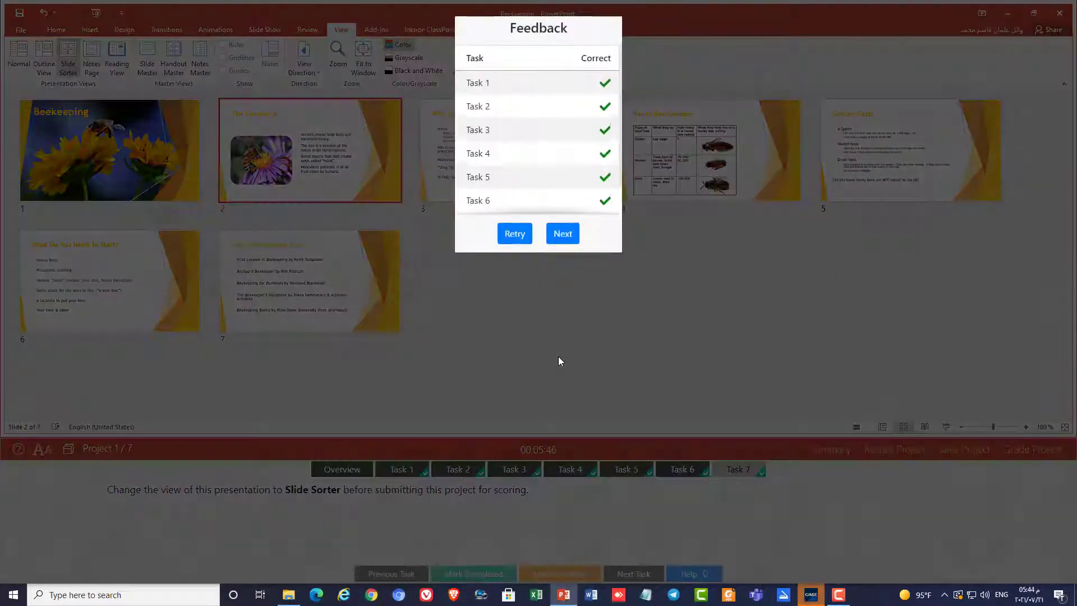
click(561, 234)
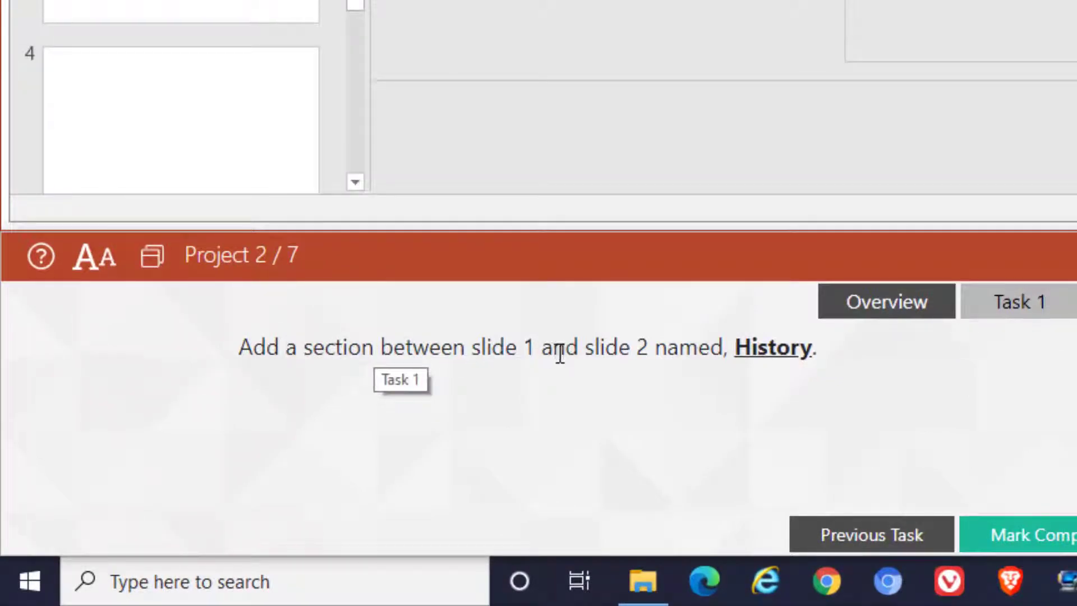
Step: Add a section between slides 1 and 2, rename it 'History', and mark Task 1 complete
drag(736, 350, 813, 354)
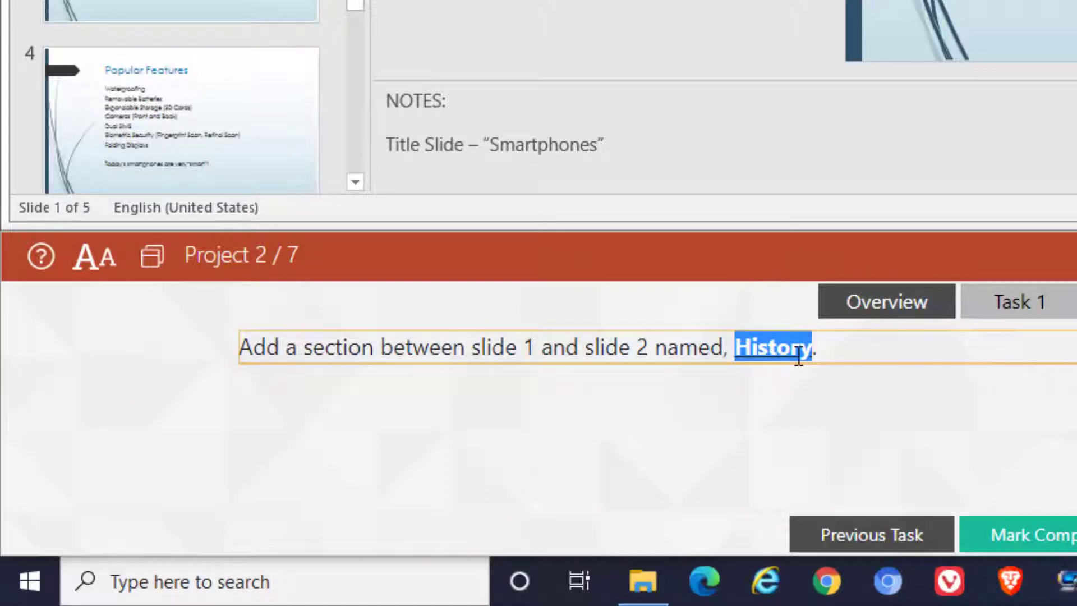
click(410, 180)
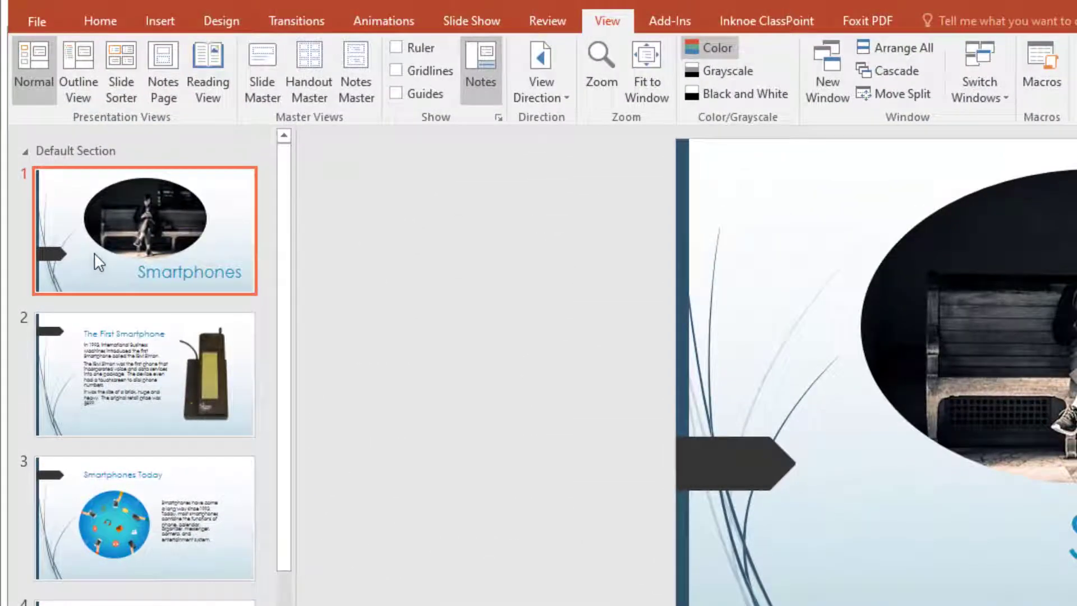
click(71, 310)
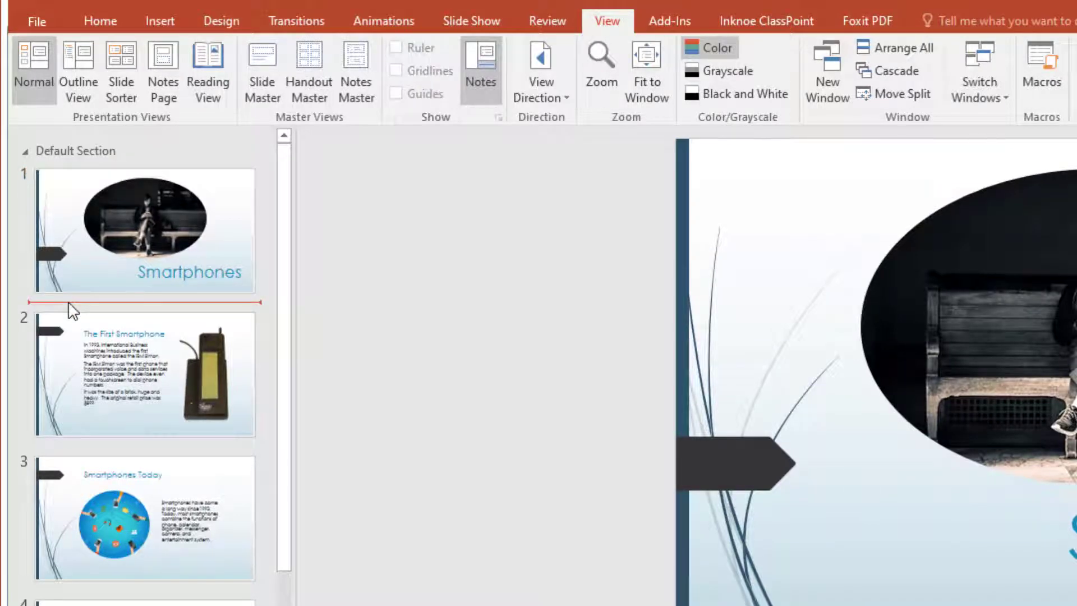
right_click(68, 304)
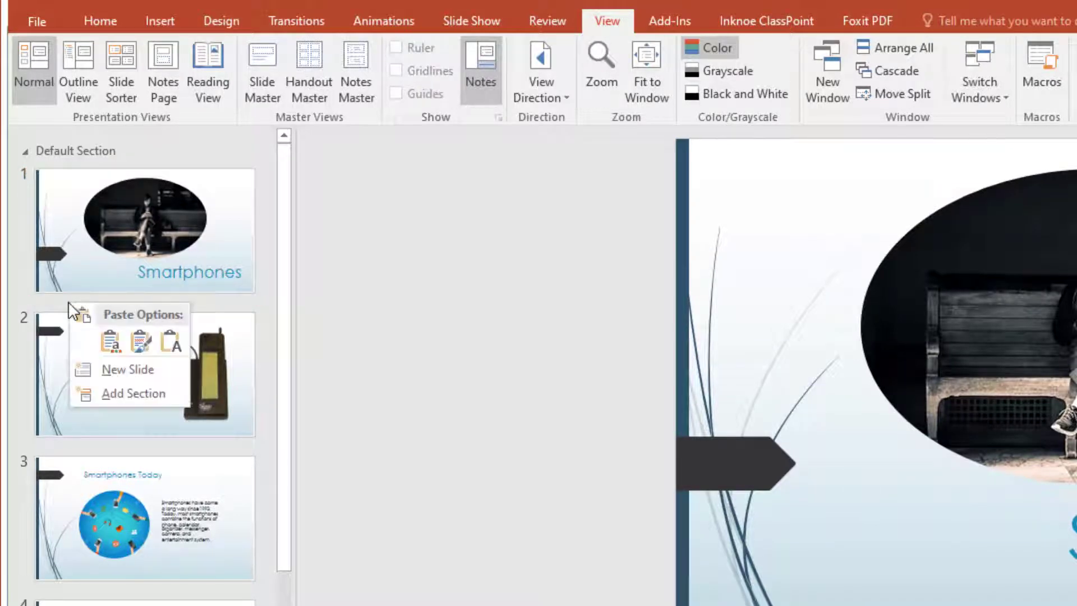
click(110, 386)
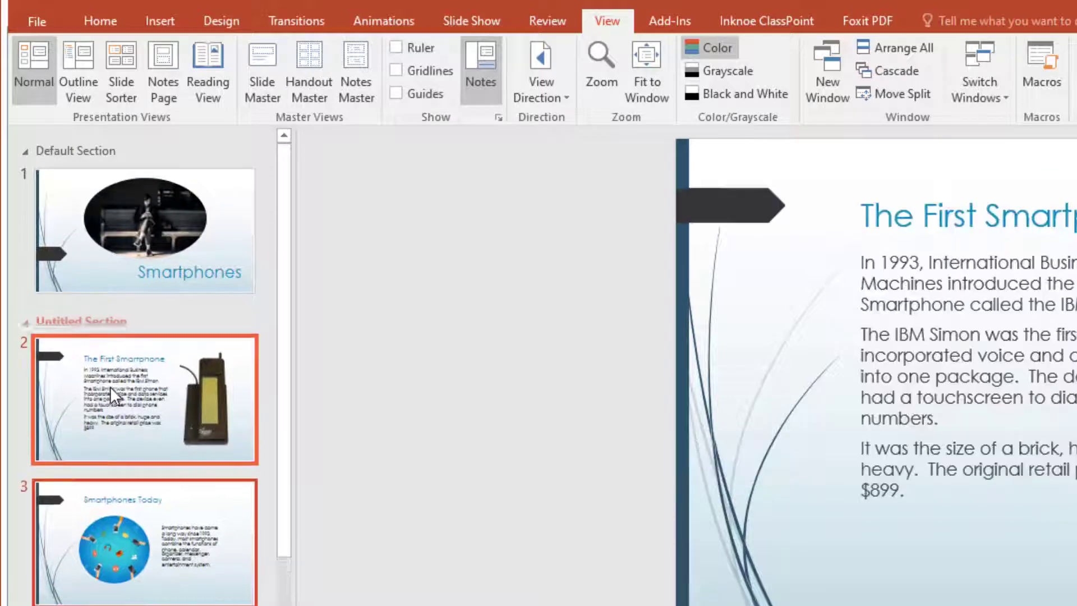
right_click(61, 316)
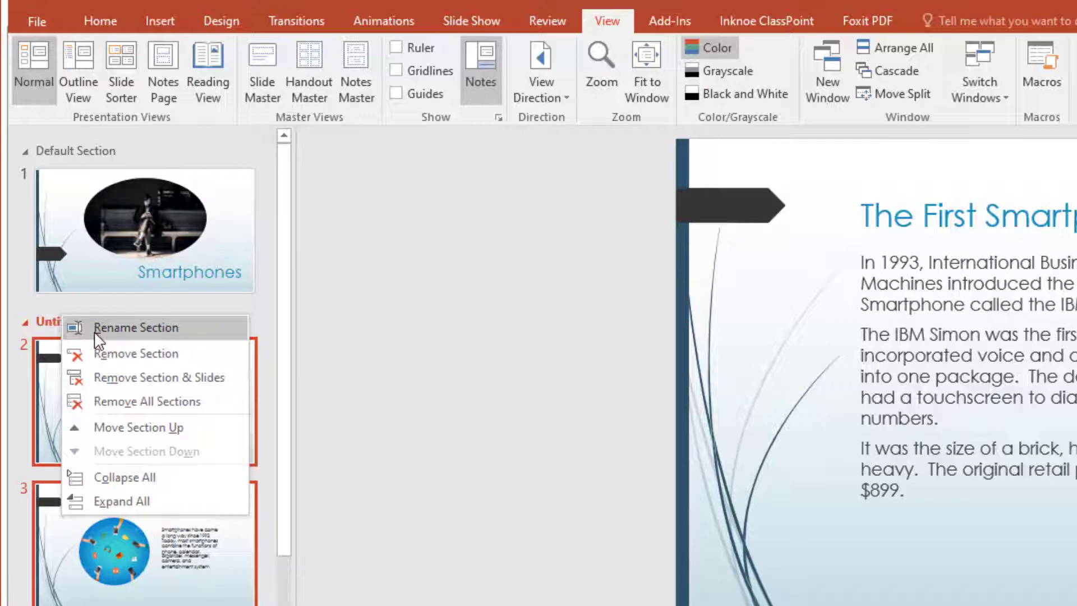
click(135, 328)
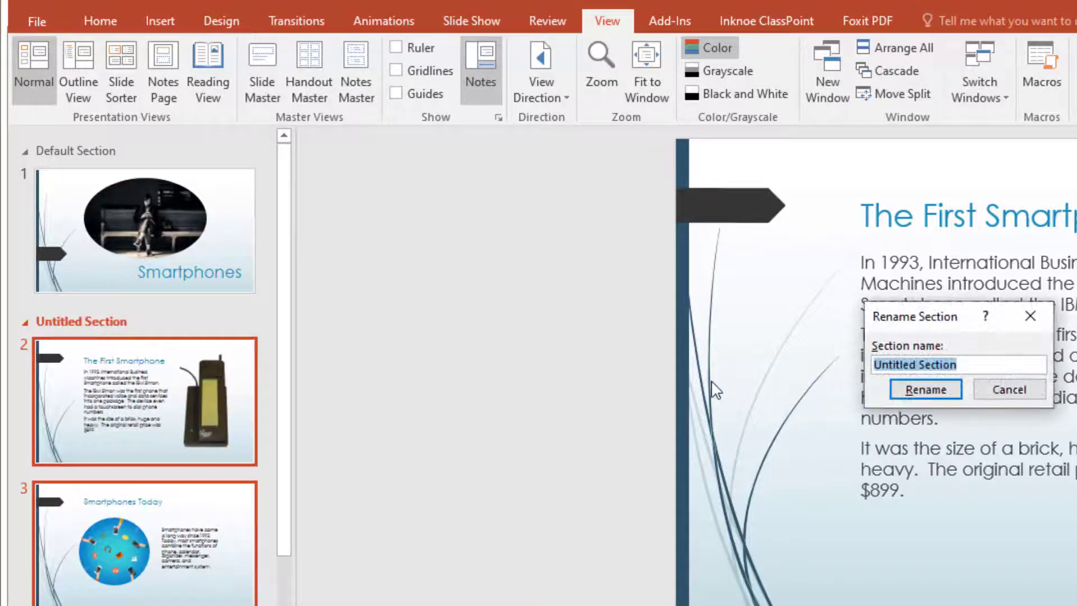
text(History)
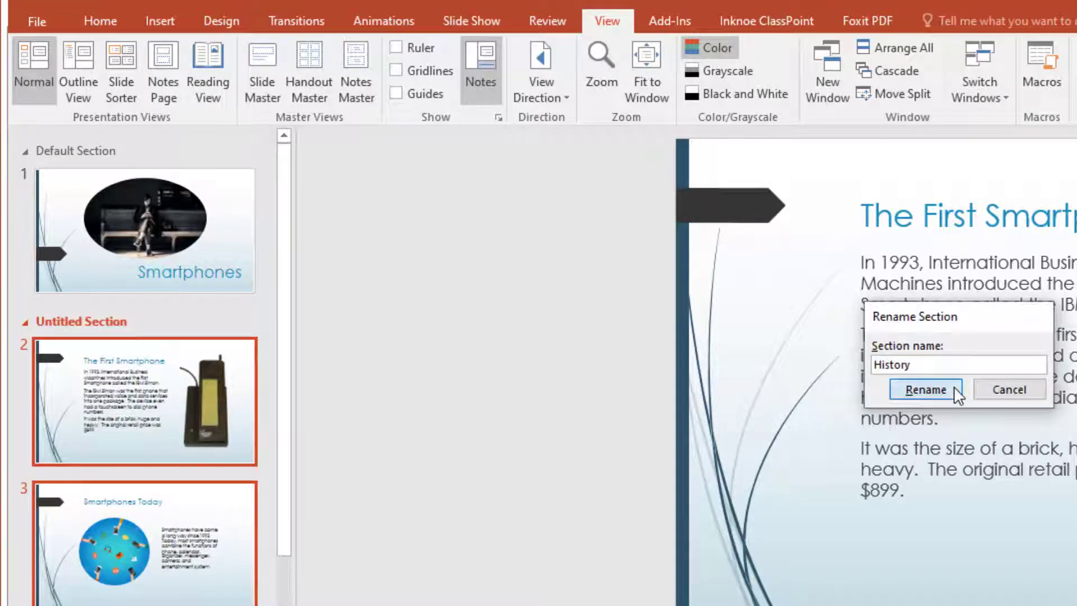
click(954, 388)
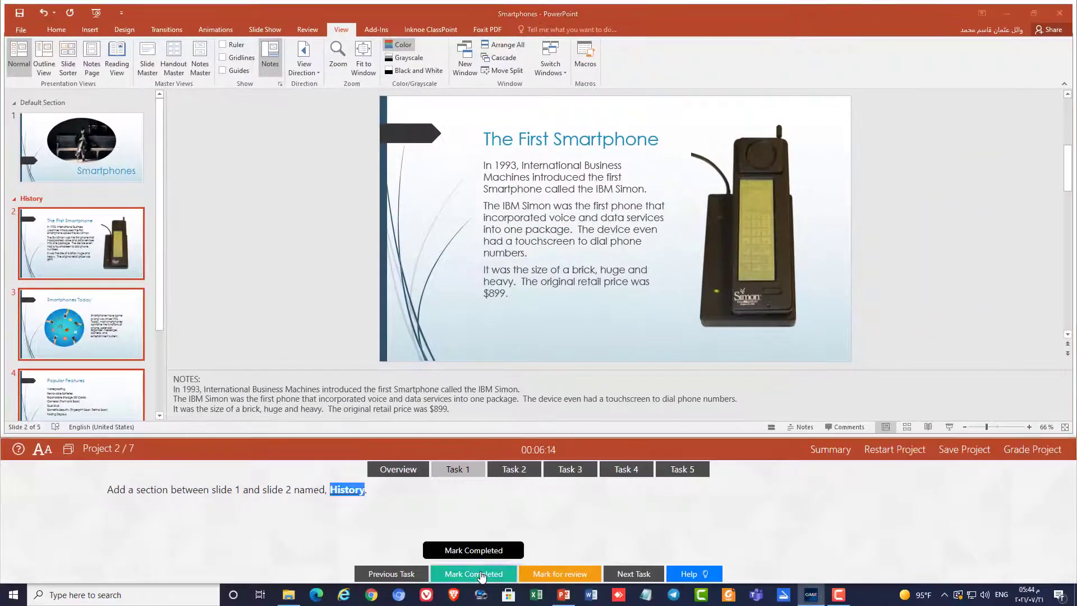
click(479, 566)
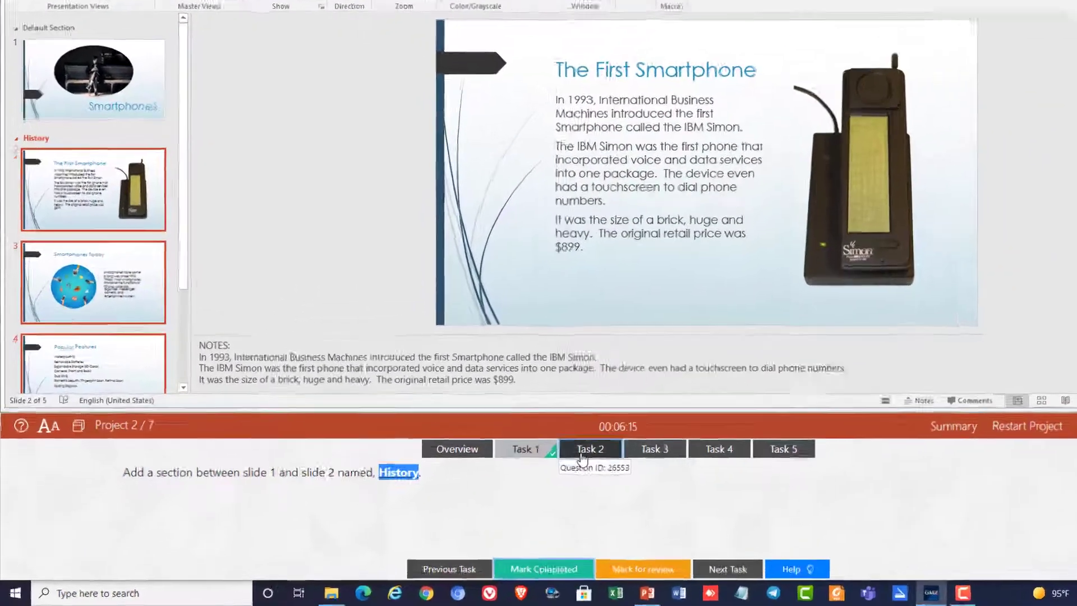
Step: Set the print layout to Notes Pages and mark the printing task completed
click(583, 458)
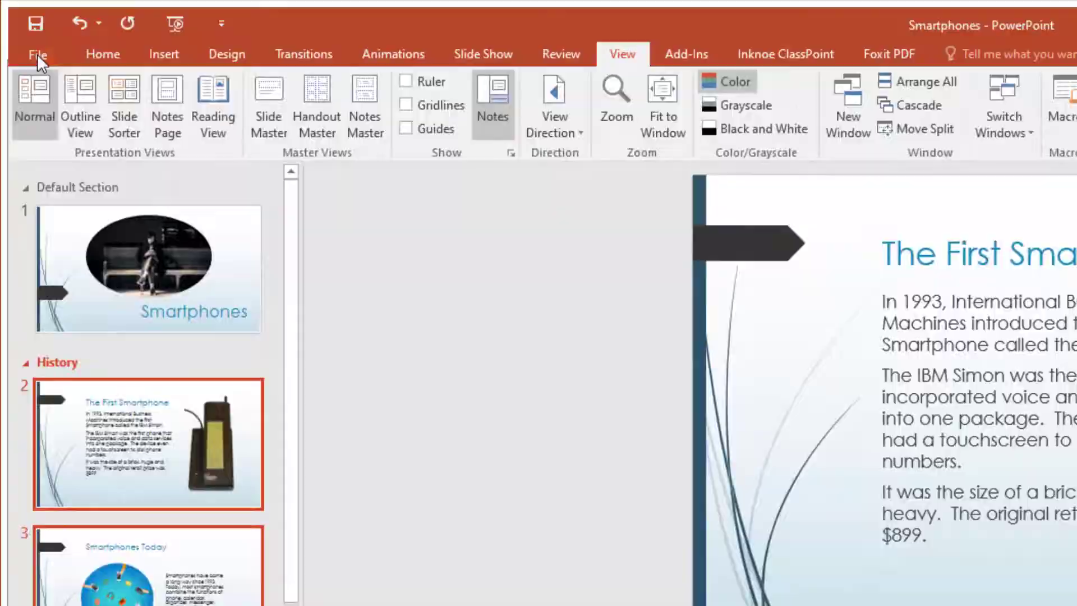
click(37, 54)
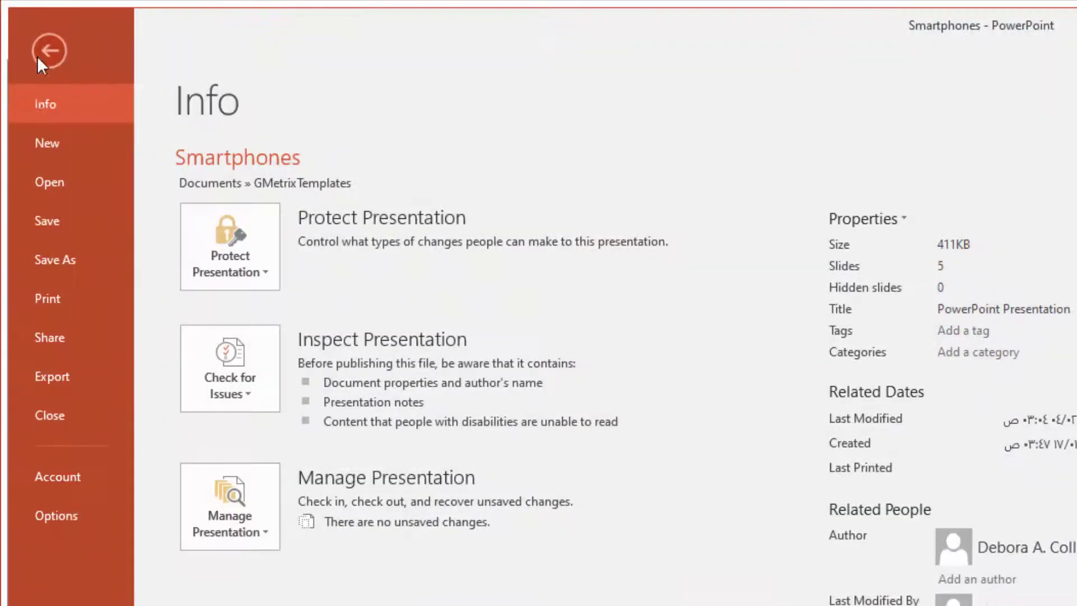
click(63, 290)
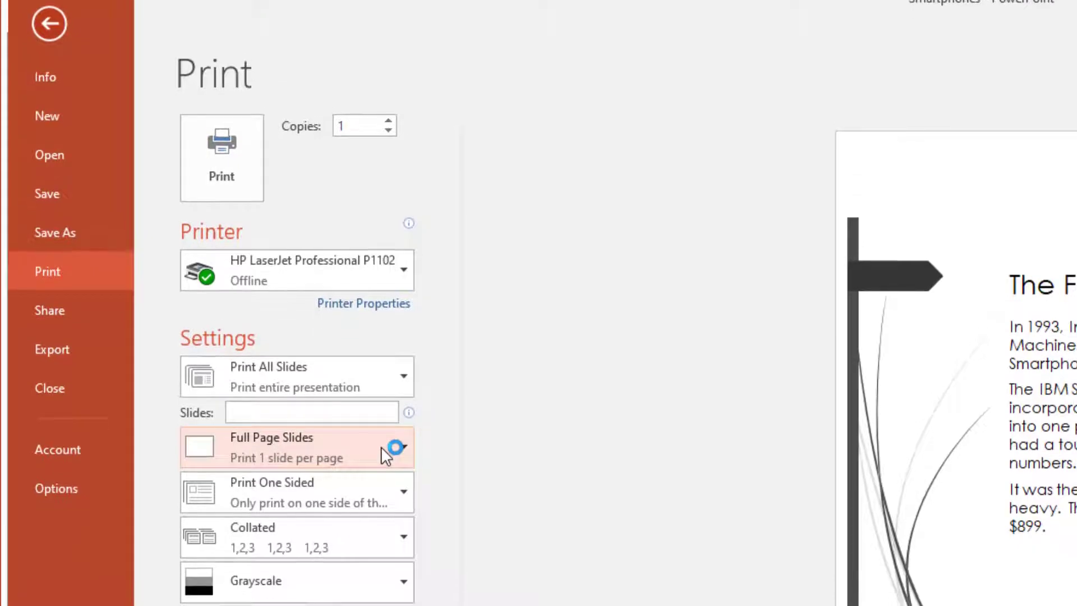
click(381, 446)
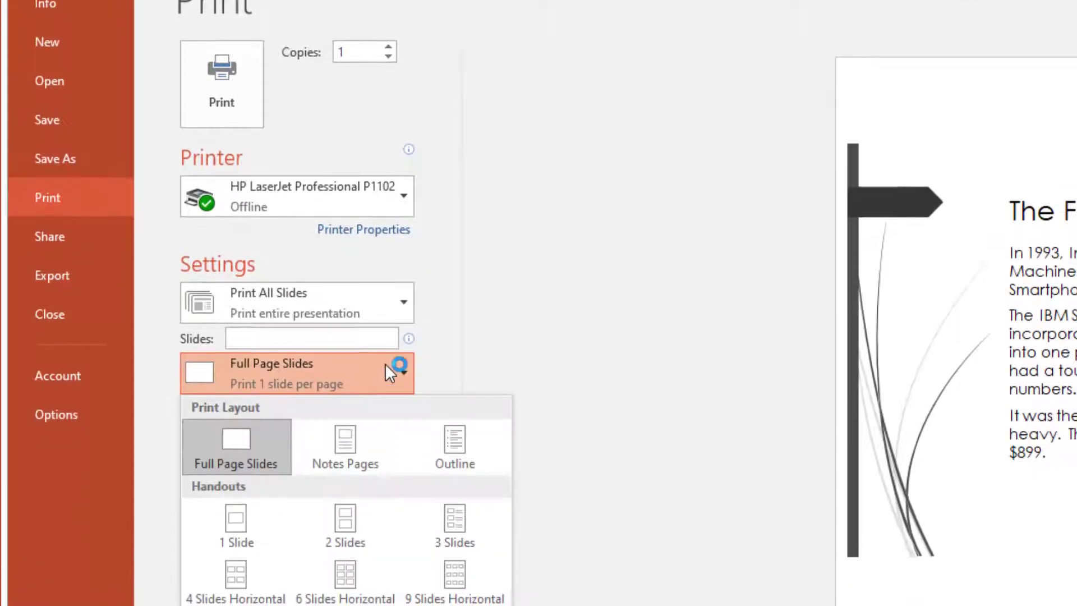
click(352, 449)
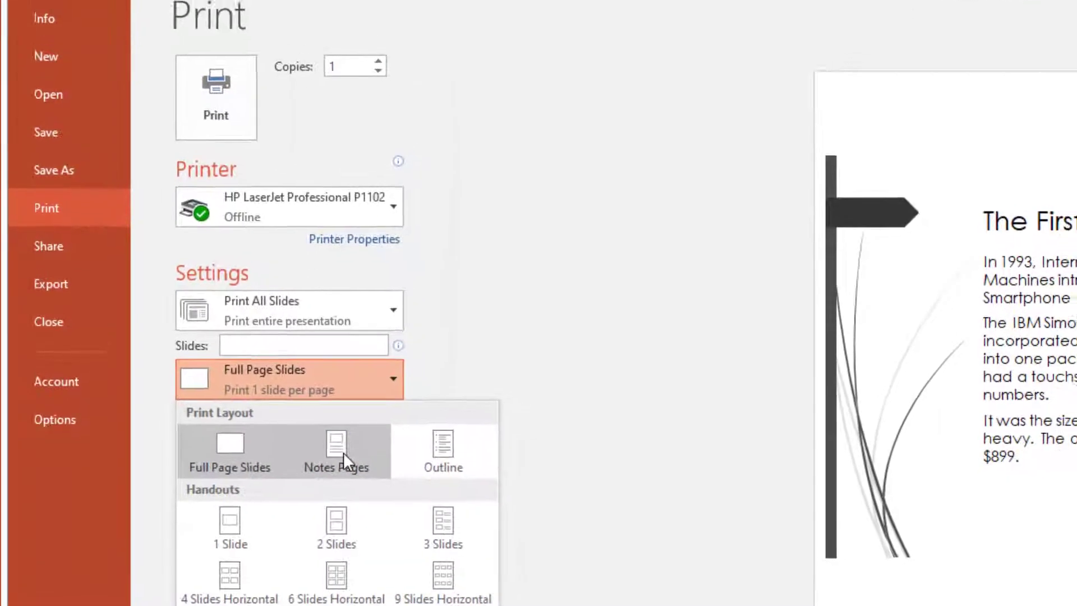
click(43, 48)
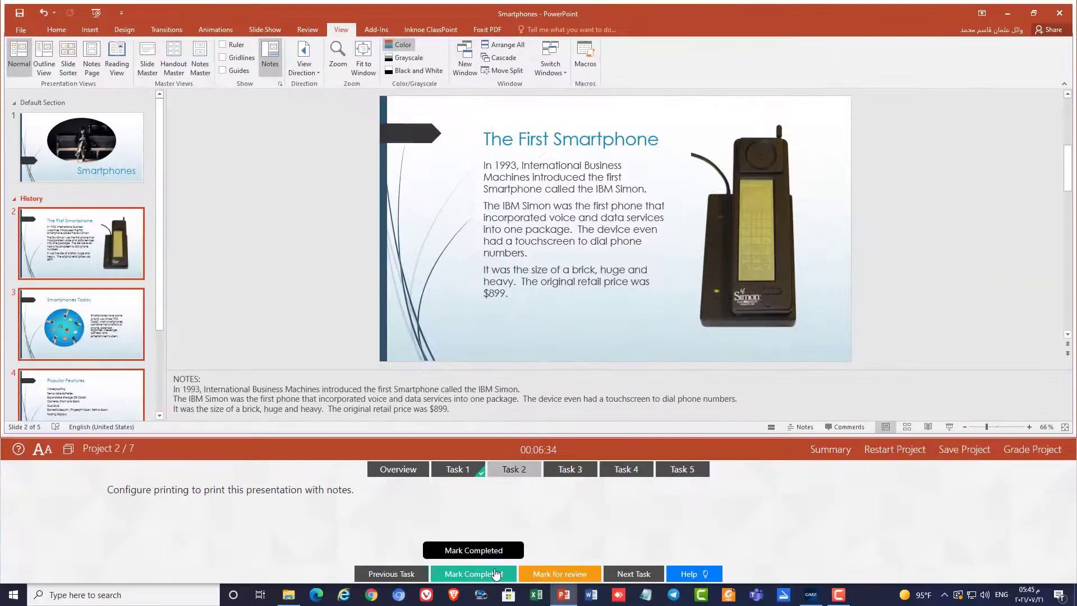
click(475, 573)
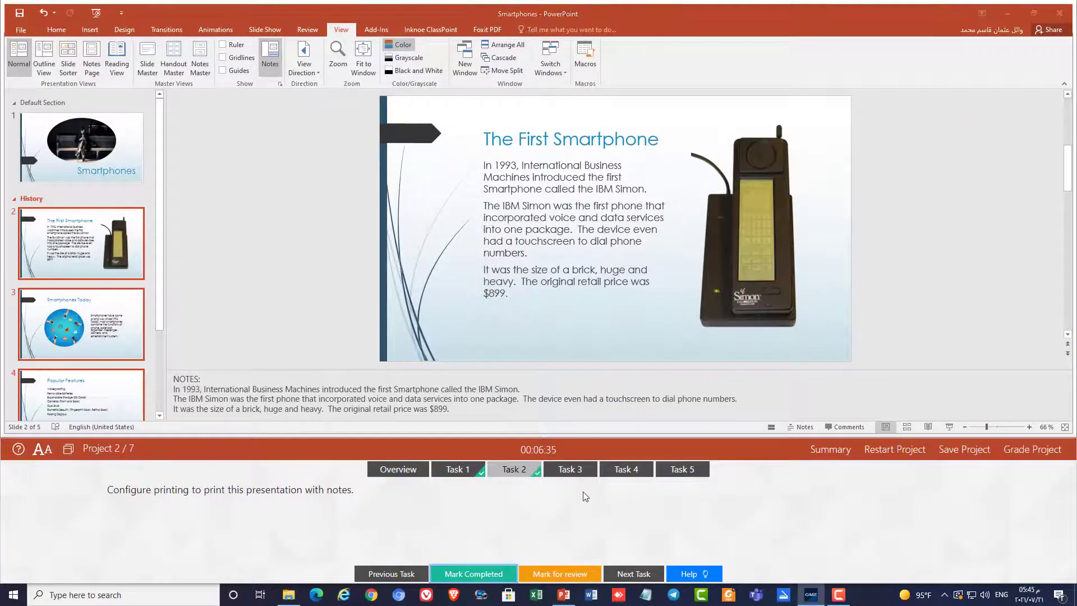
Step: Apply the Fill - Black, Text 1, Shadow WordArt style to slide 4's closing sentence
click(571, 471)
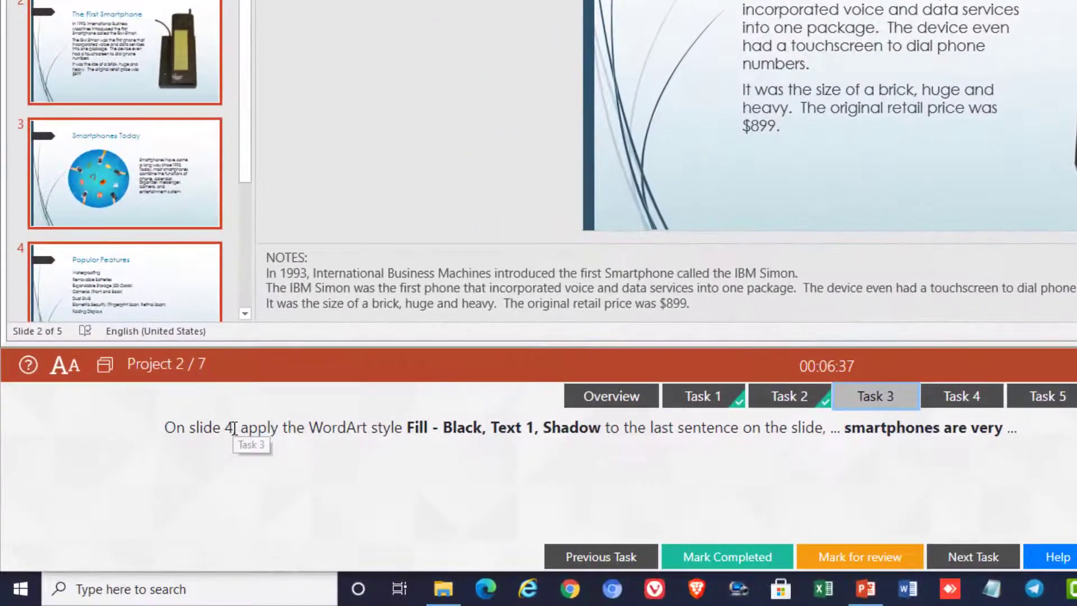
scroll(163, 333, down, 3)
drag(244, 196, 242, 253)
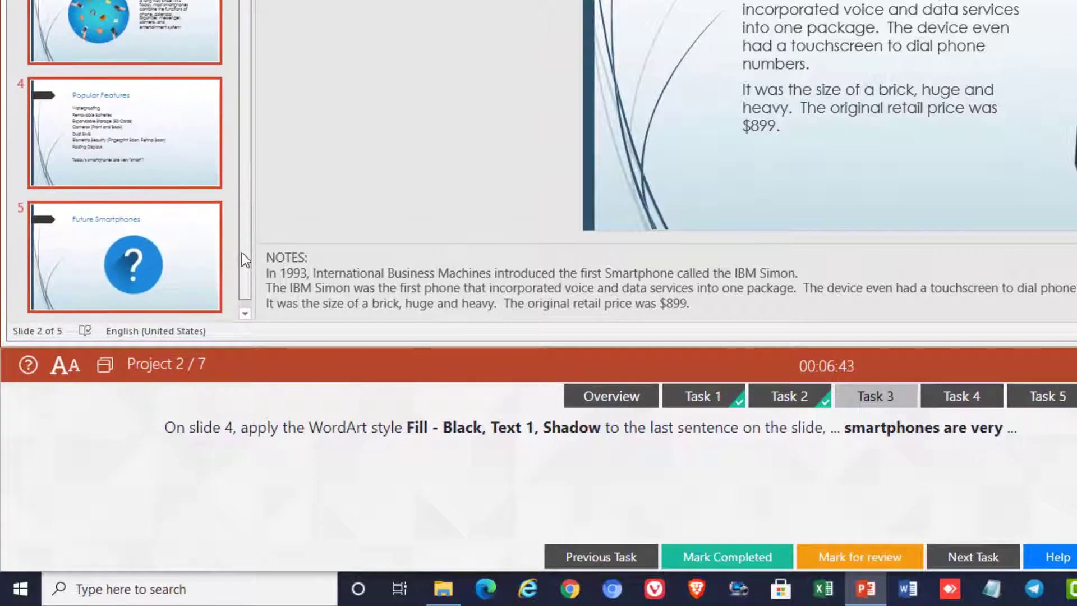
click(152, 137)
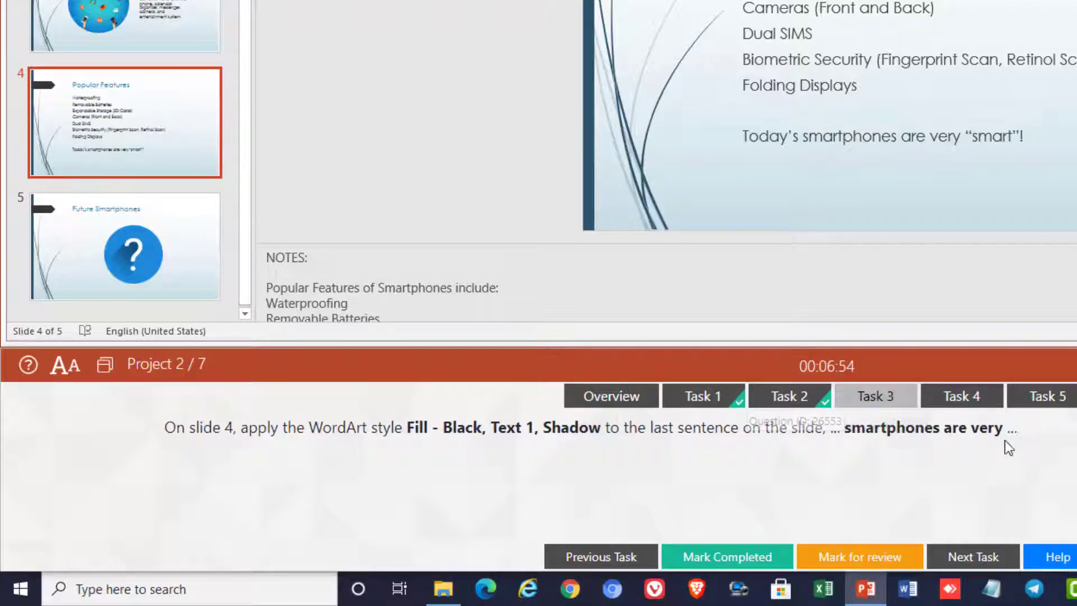
triple_click(769, 137)
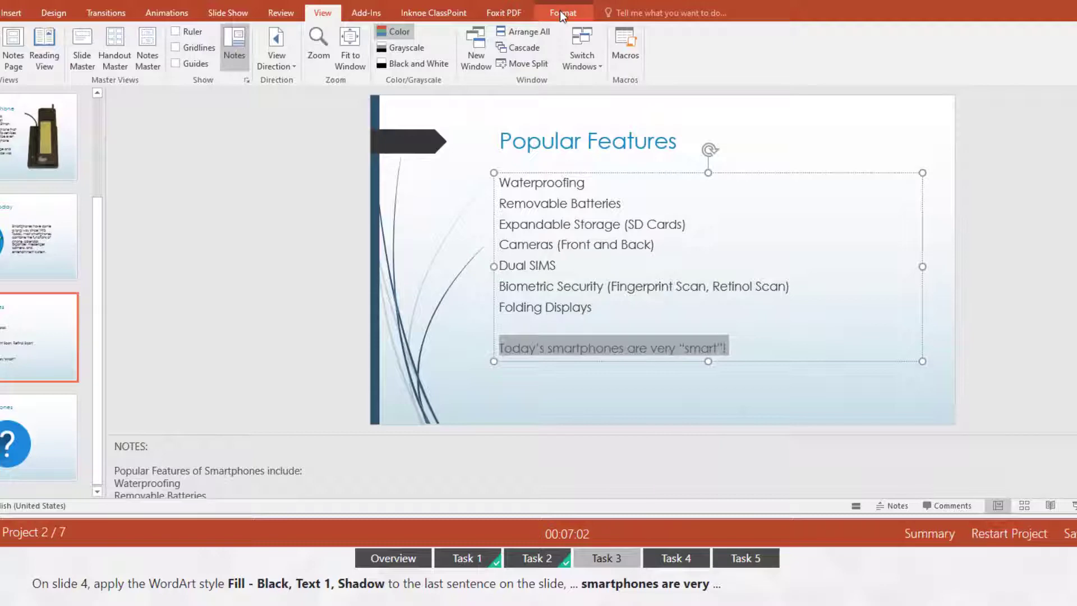
click(561, 14)
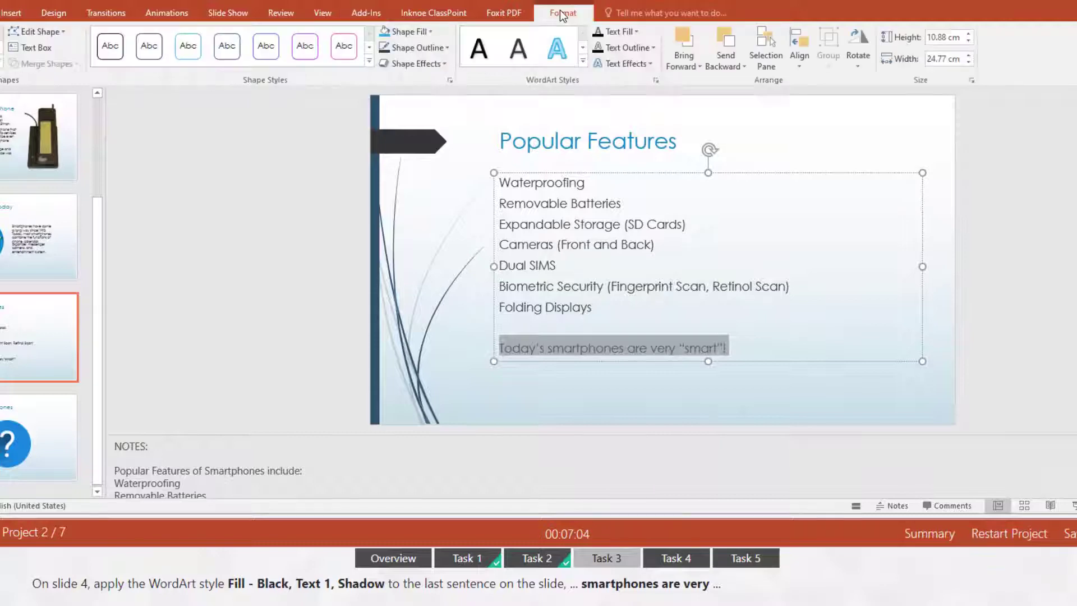
click(583, 61)
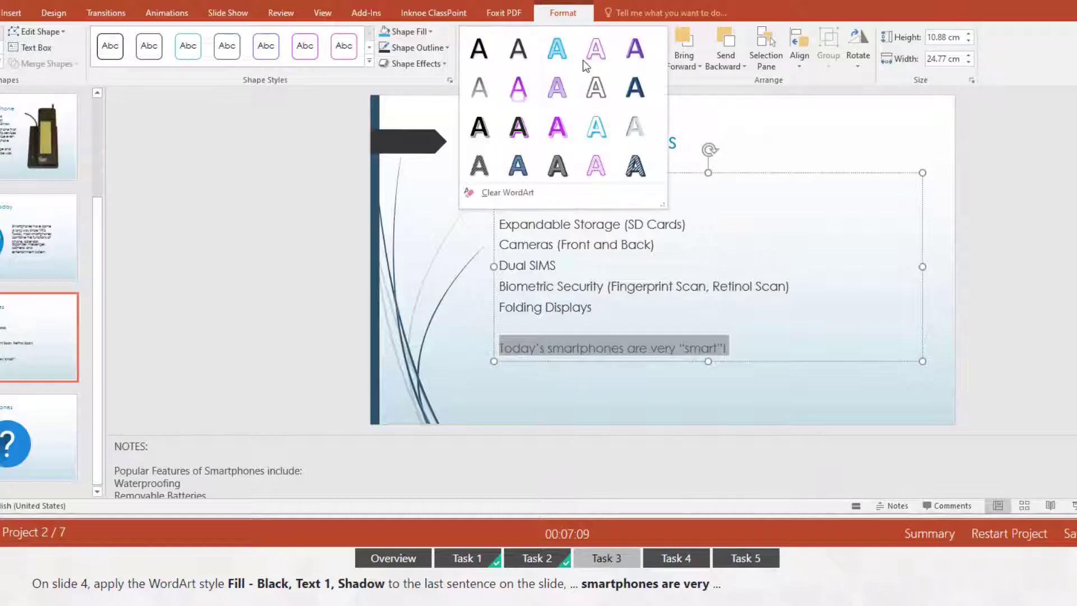
click(482, 51)
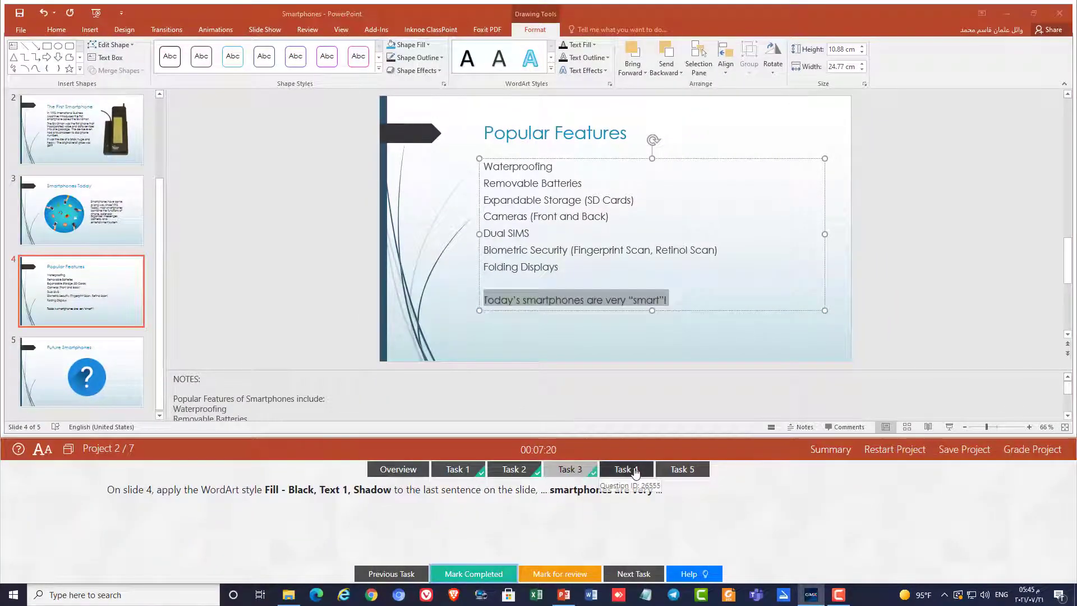
Step: Give slide 4's lines Waterproofing through Folding Displays Hollow Square Bullets and mark the task completed
click(627, 471)
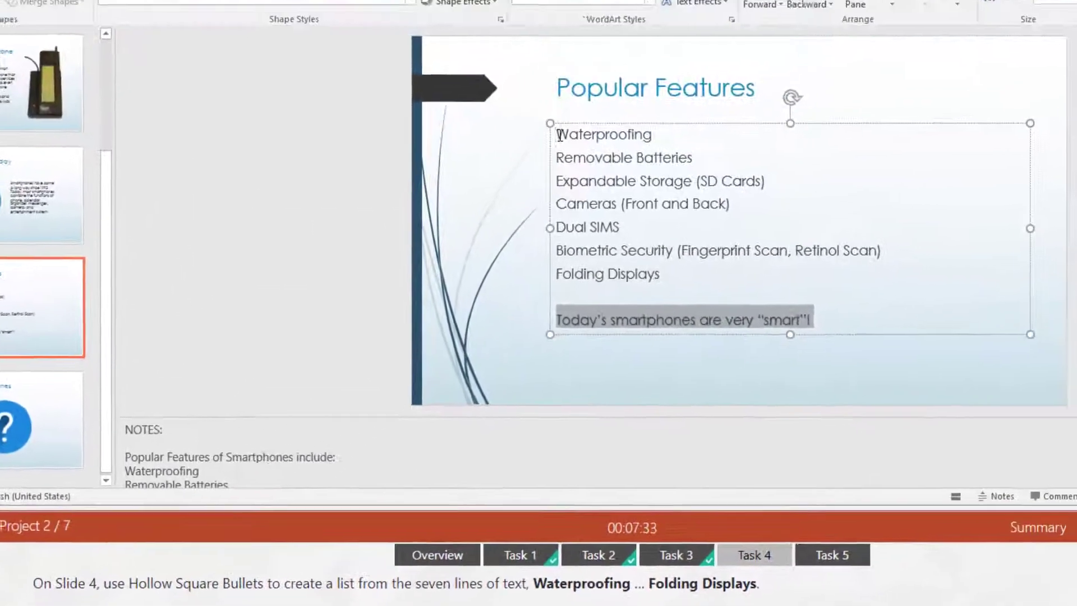
mouse_move(551, 139)
mouse_down()
mouse_move(746, 241)
mouse_move(656, 279)
mouse_up()
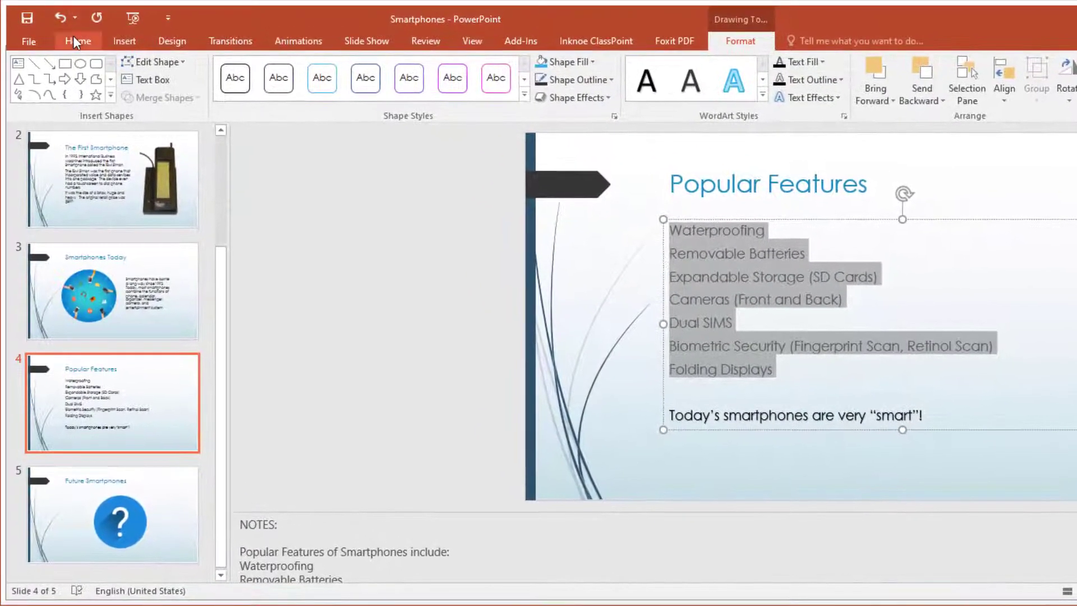
click(73, 37)
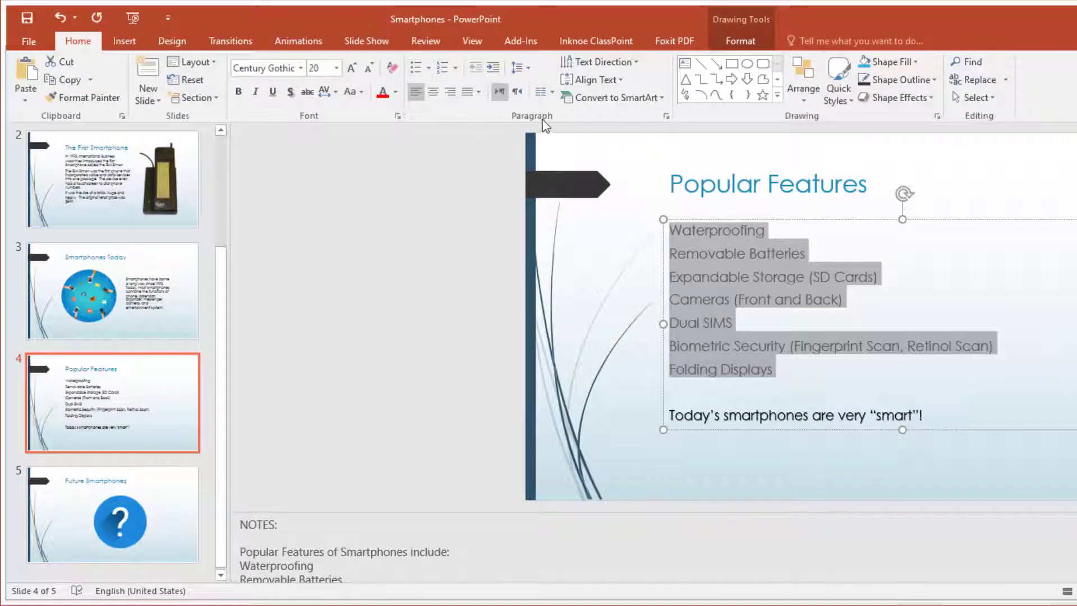
click(430, 70)
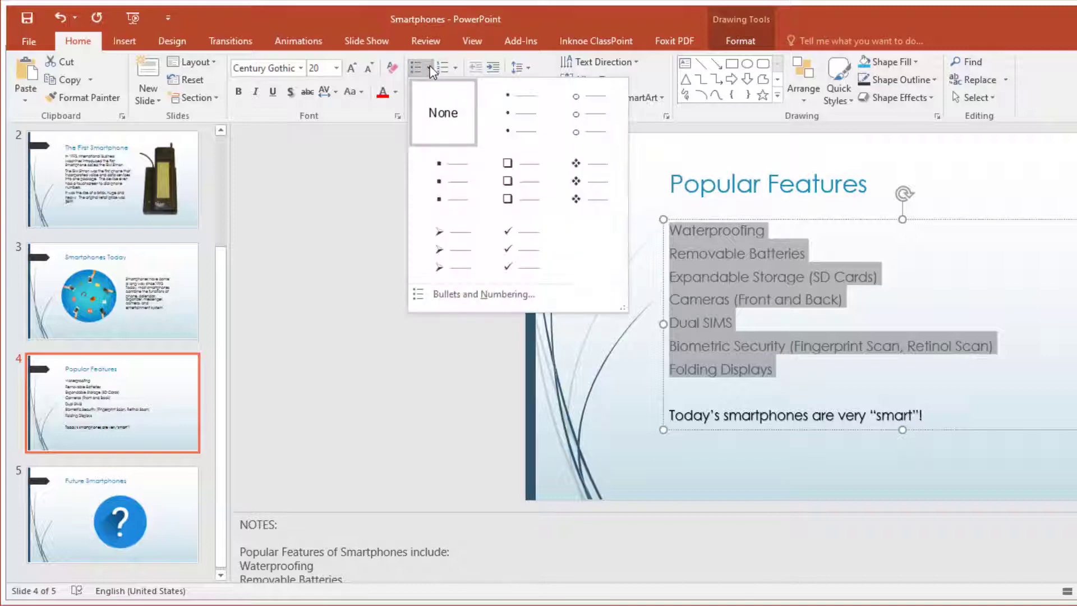
click(507, 180)
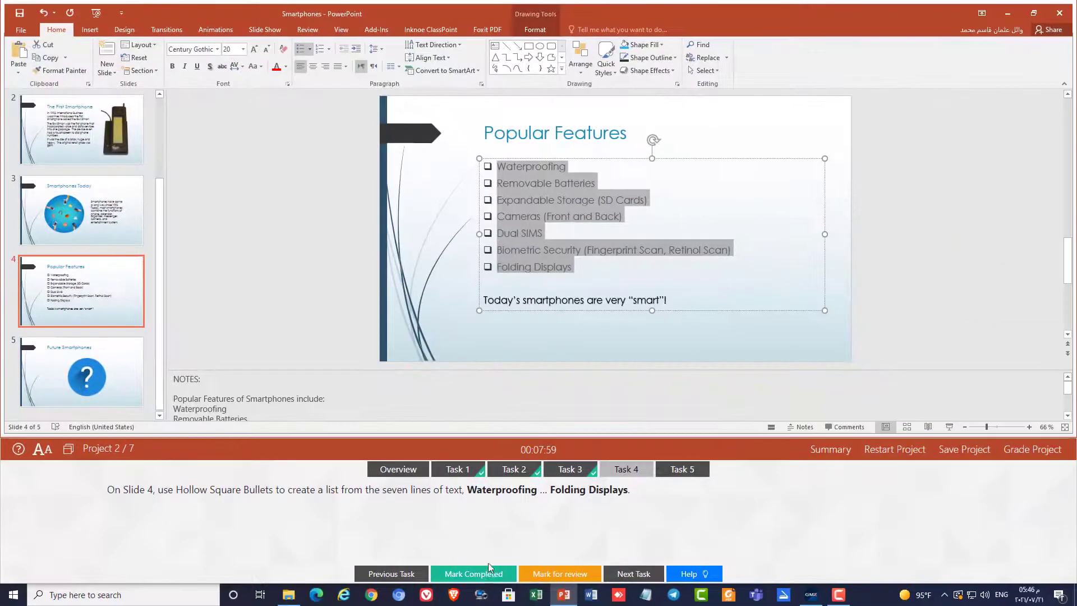
click(474, 572)
click(690, 474)
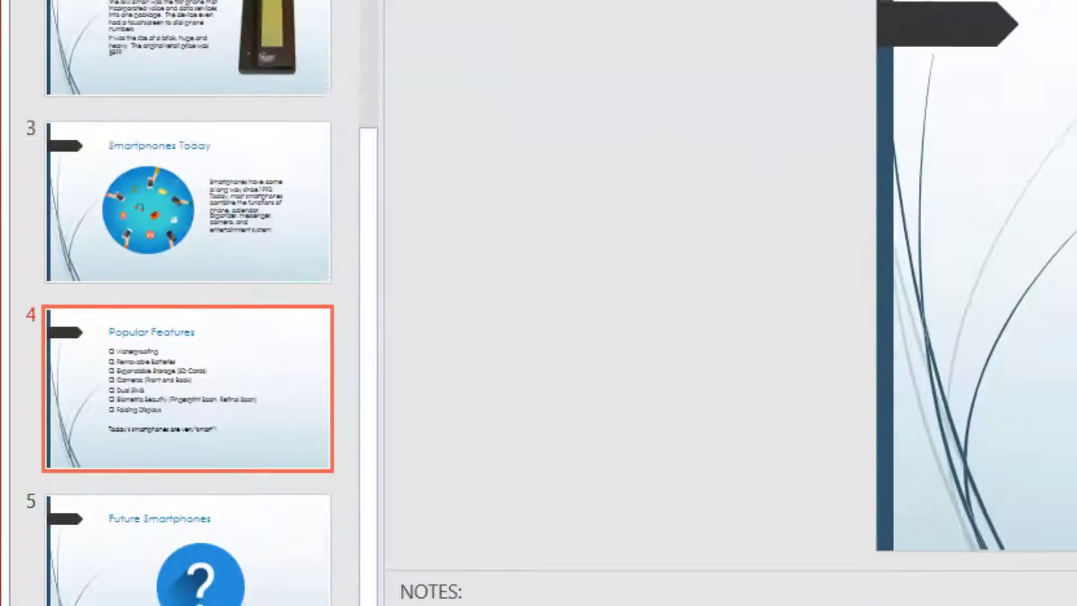
Step: Set the slide show to loop continuously until stopped, then submit Project 2 for grading
click(614, 25)
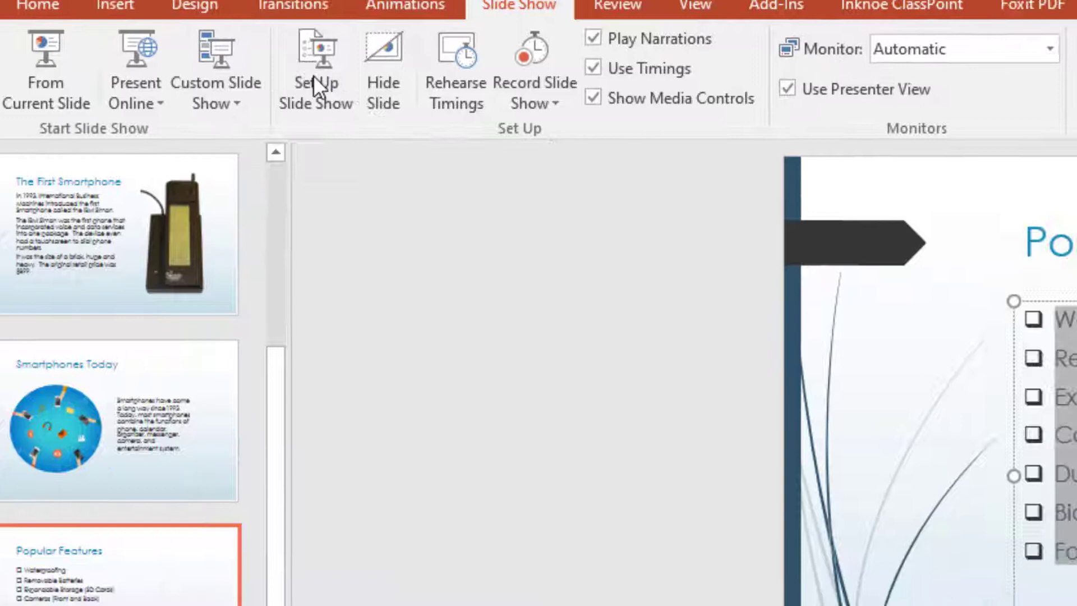
click(314, 79)
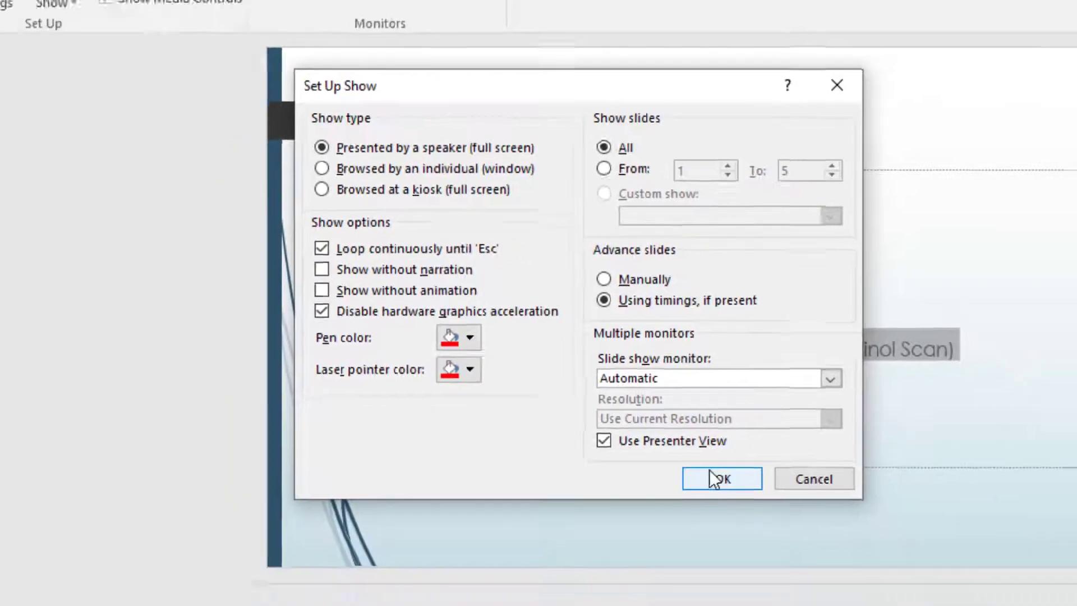
click(752, 537)
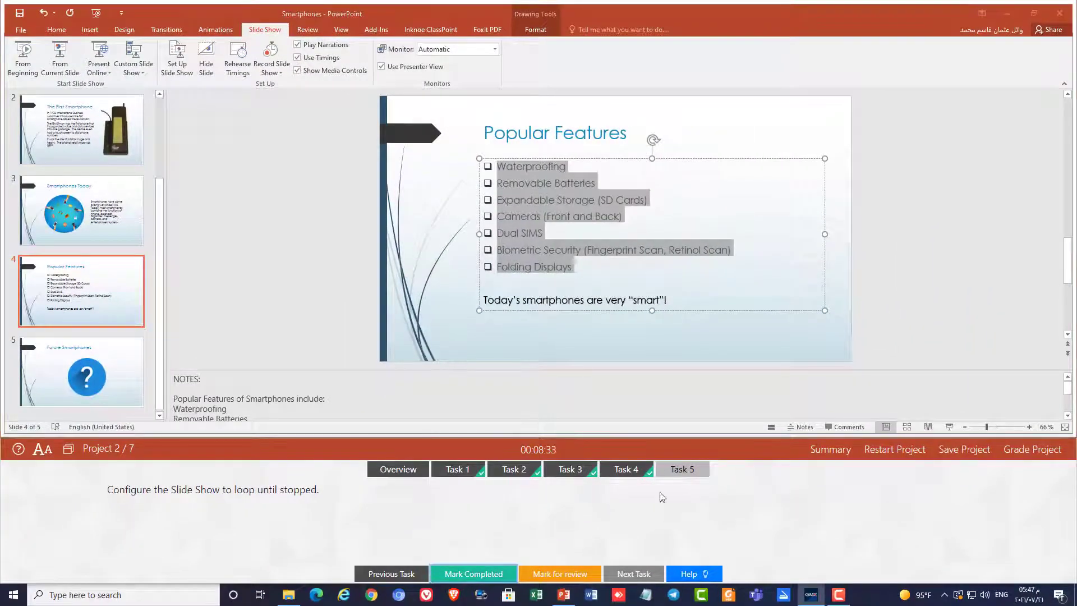
click(1012, 451)
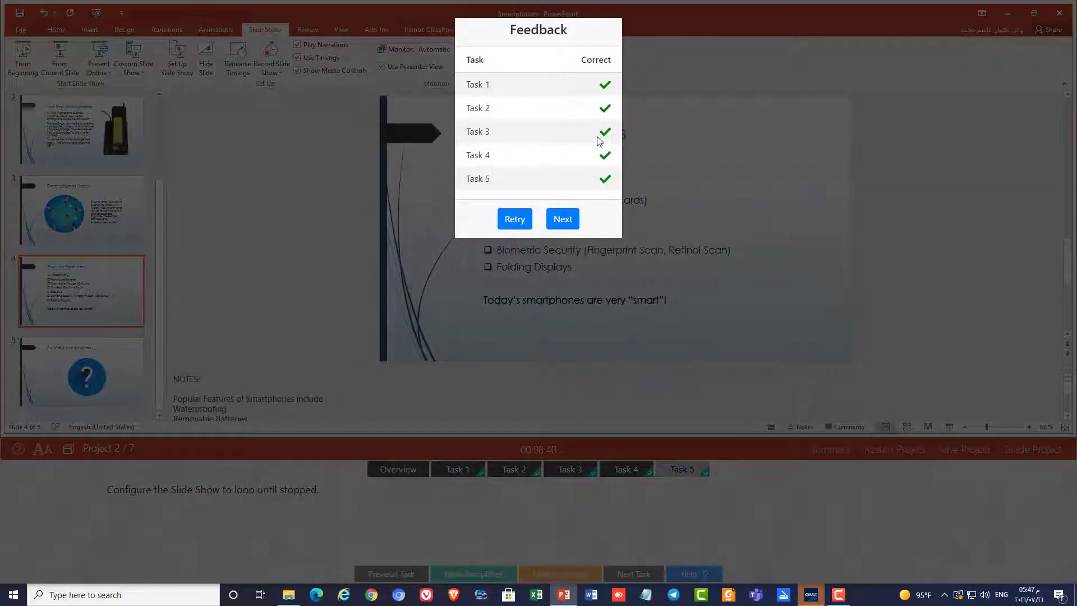
Step: Continue from the all-correct feedback to Project 3, the Custom Construction presentation
click(564, 219)
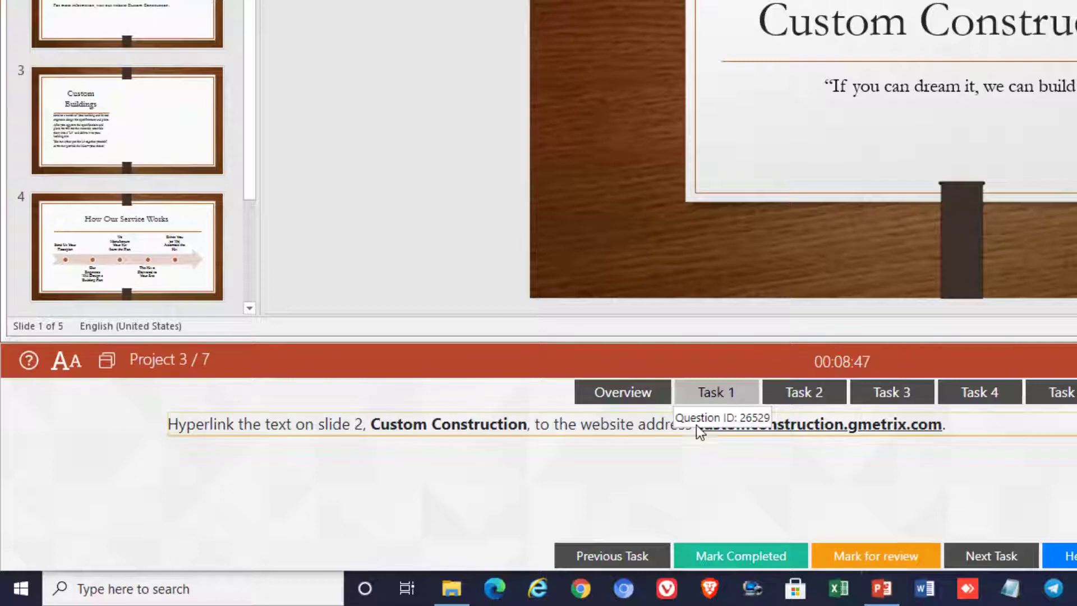
Step: Hyperlink 'Custom Construction' on slide 2 to customconstruction.gmetrix.com and mark the task completed
drag(698, 431, 938, 430)
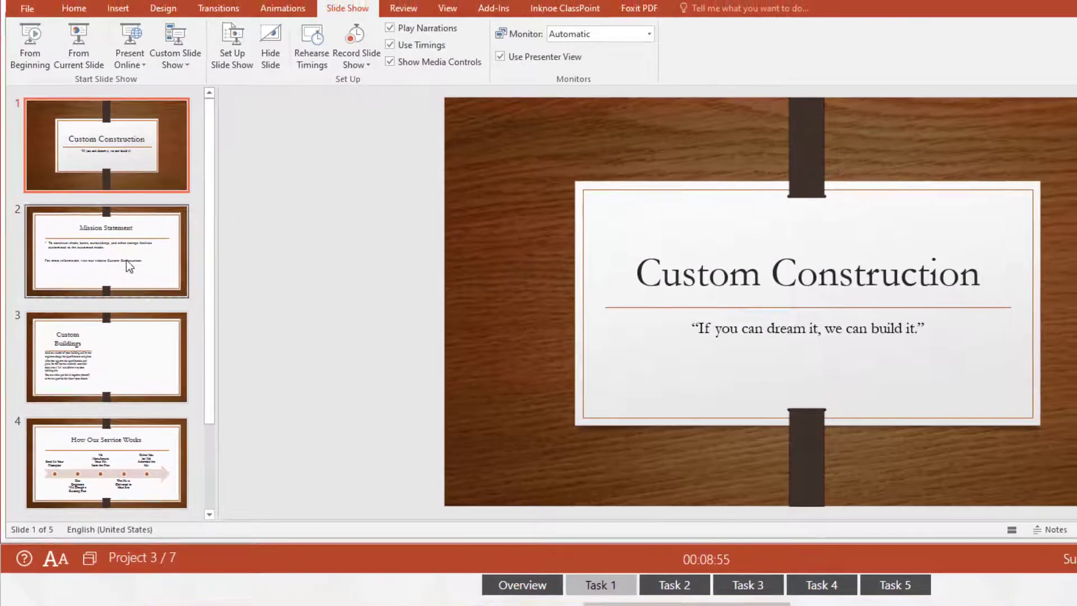
click(124, 257)
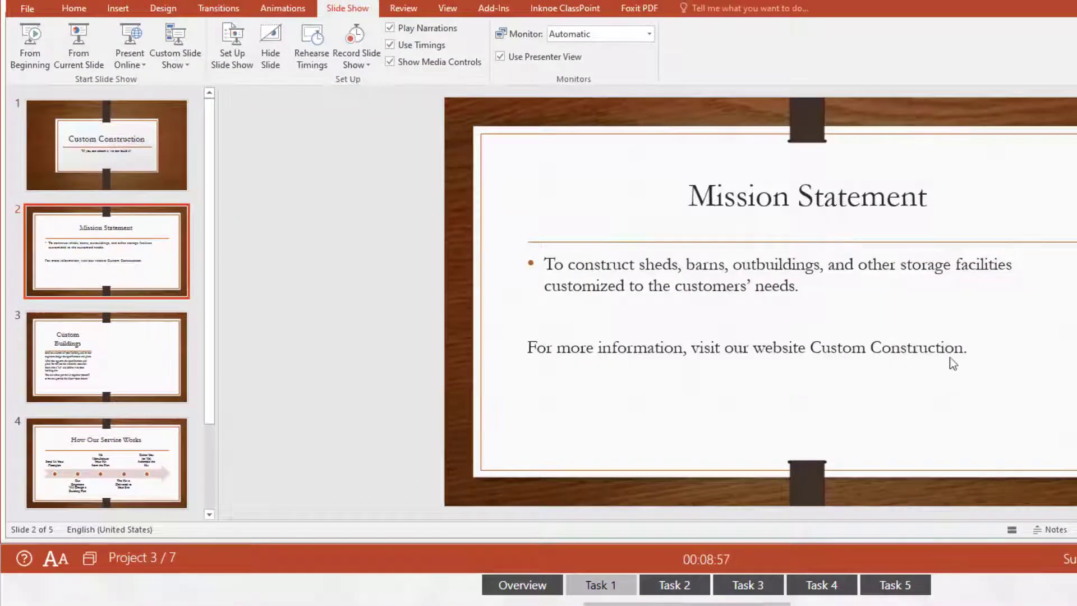
drag(963, 348, 815, 355)
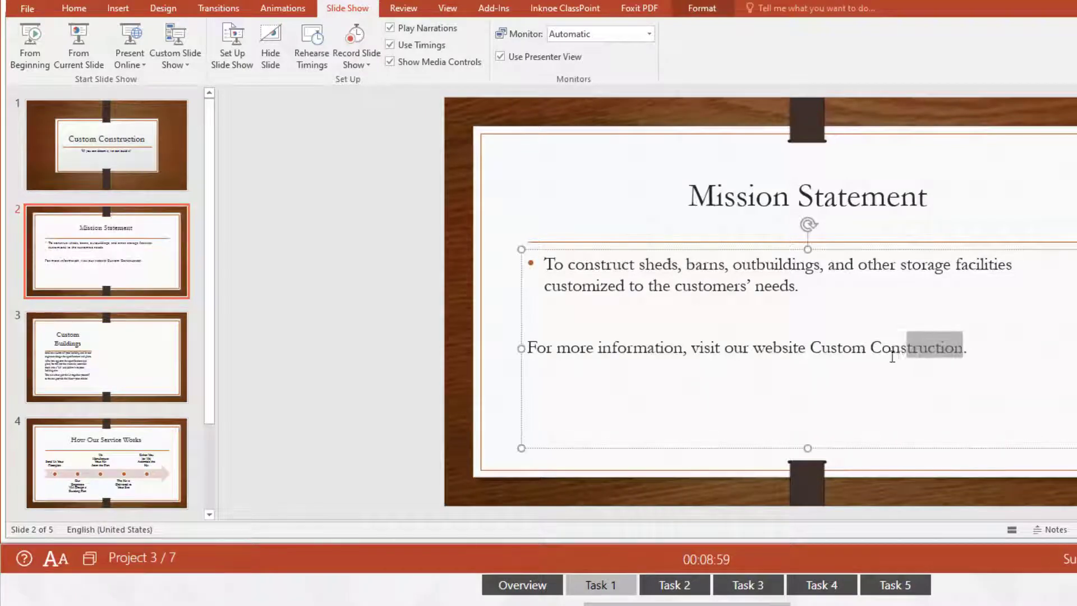
right_click(821, 352)
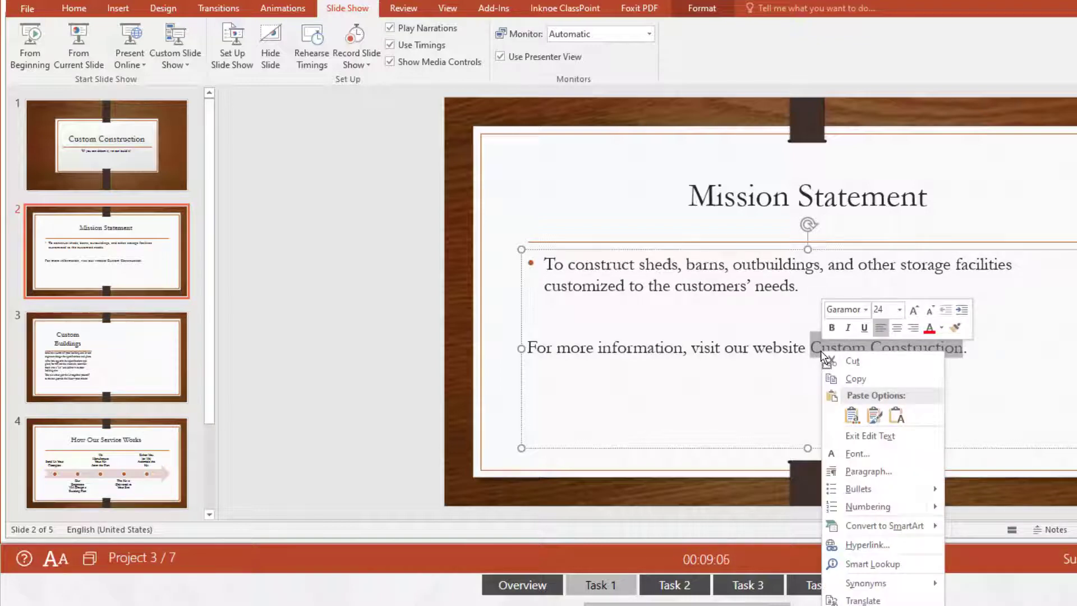
click(865, 551)
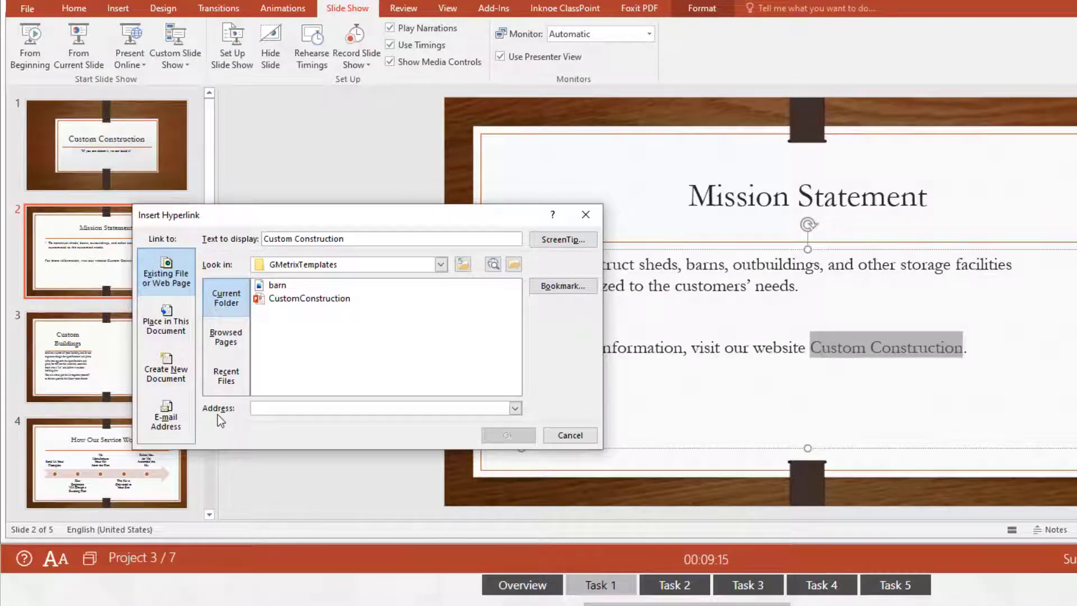
text(customconstruction.gmetrix.com)
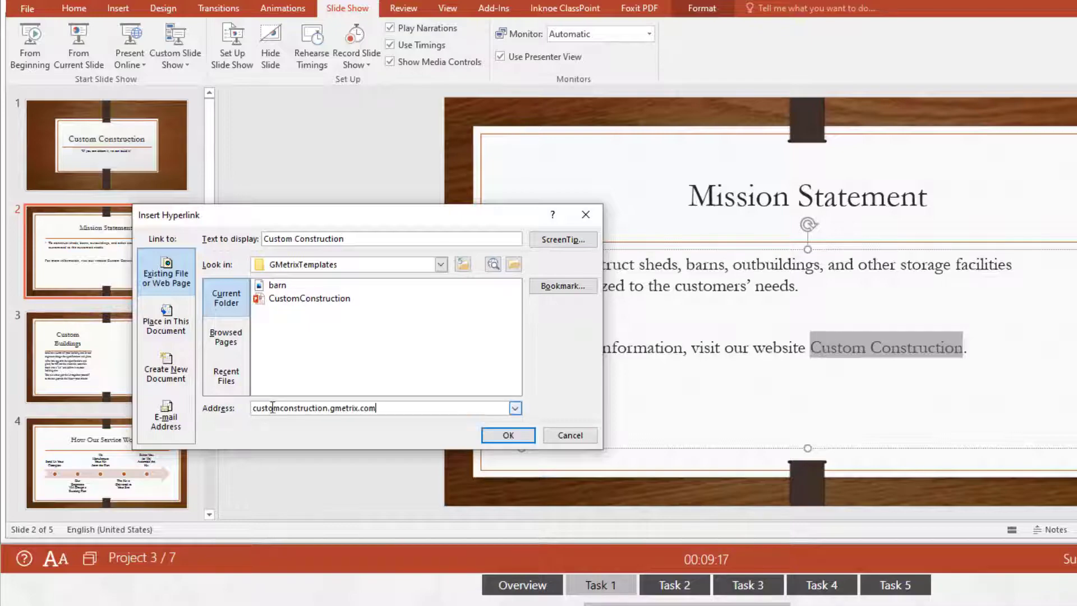
click(508, 435)
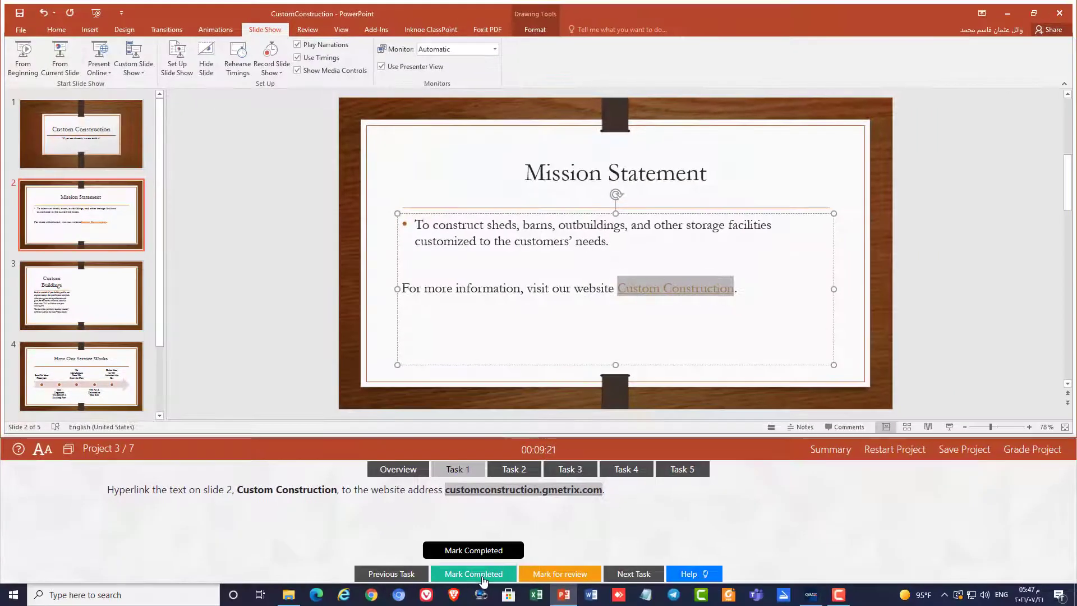
click(474, 573)
click(536, 470)
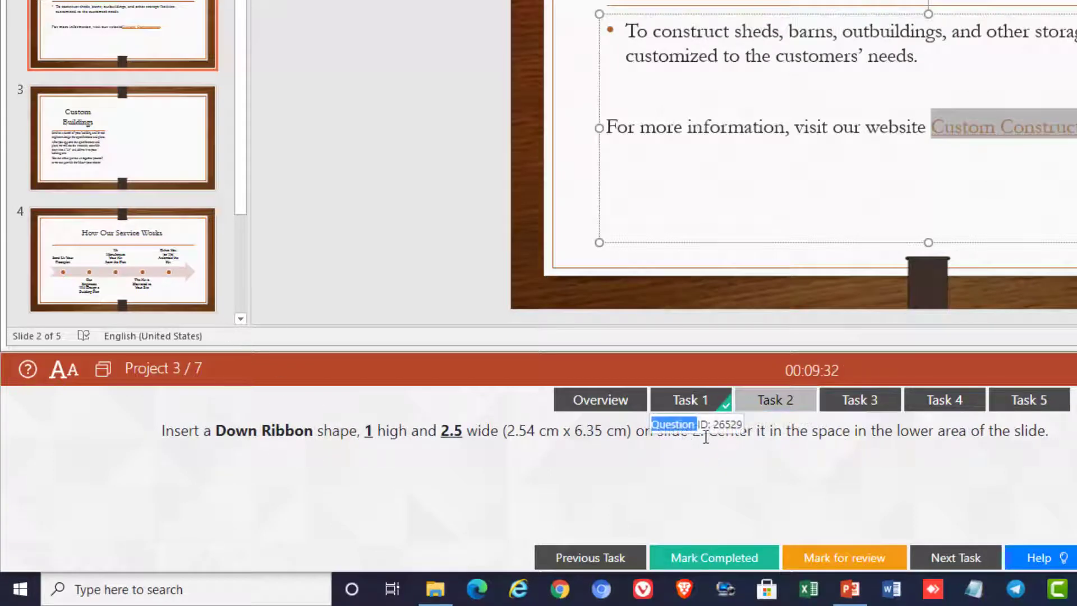
Step: Draw a Down Ribbon shape below the website line on slide 2
click(687, 437)
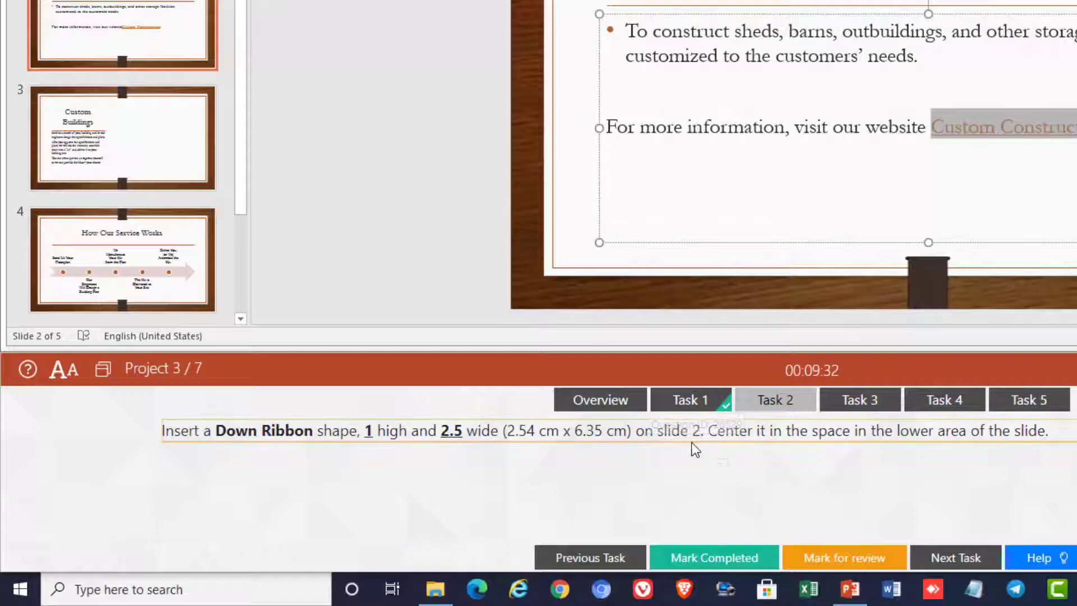
click(139, 53)
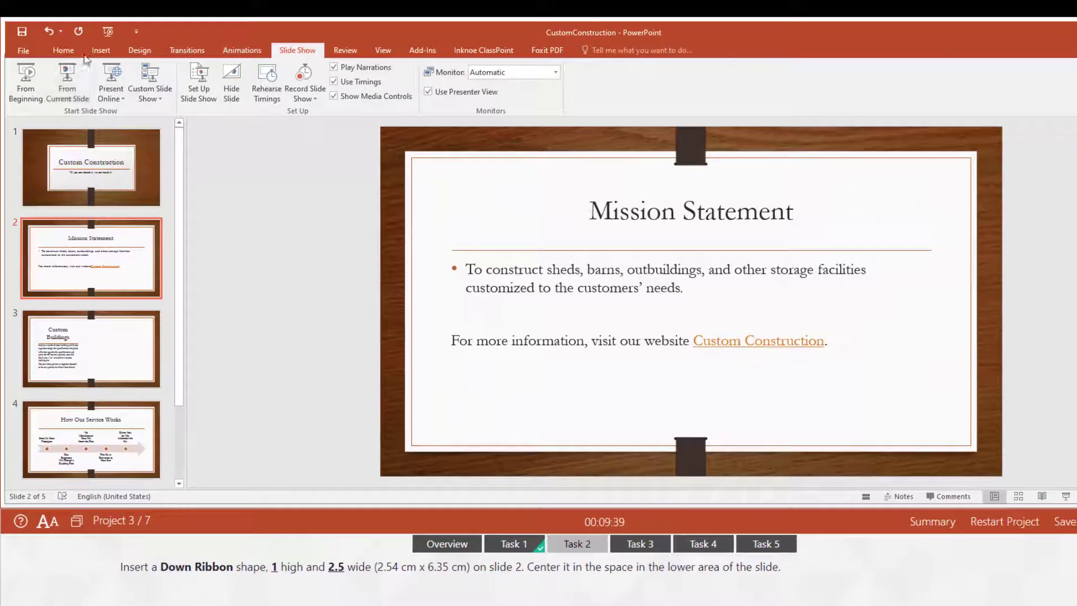
click(100, 51)
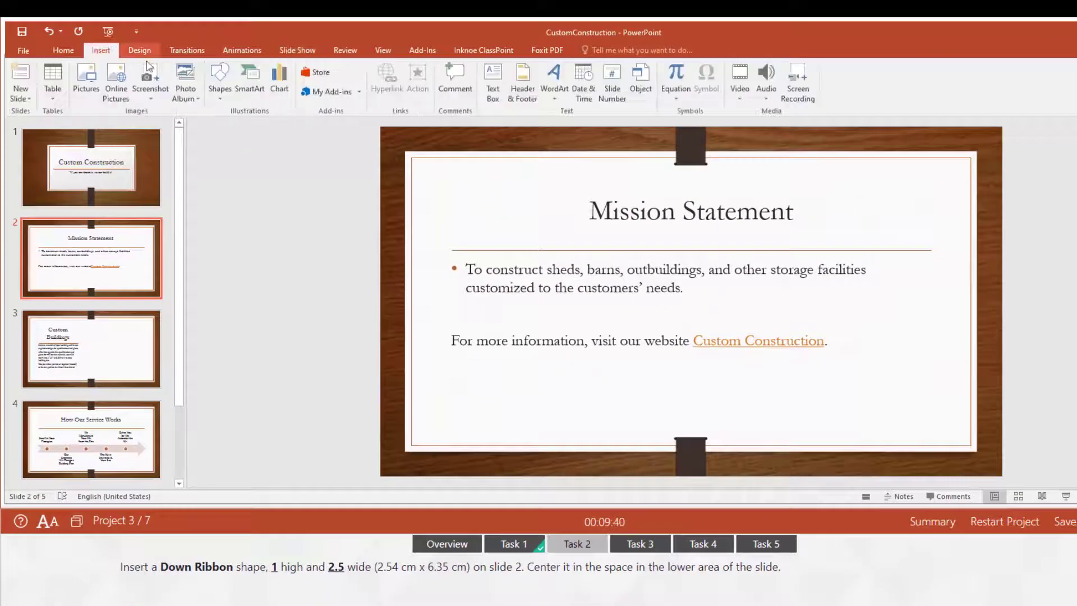
click(220, 99)
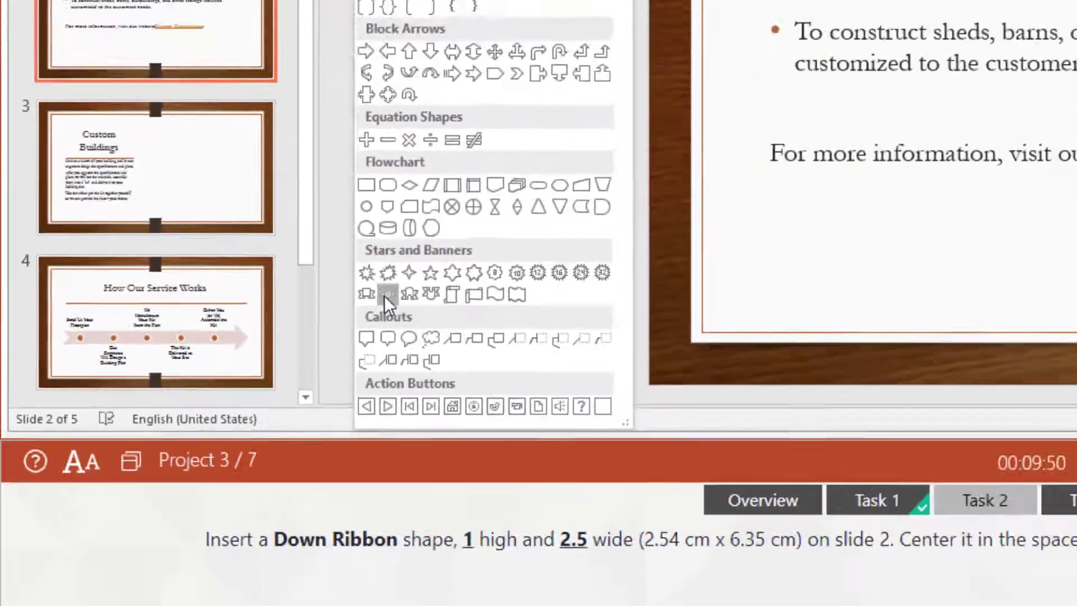
click(387, 293)
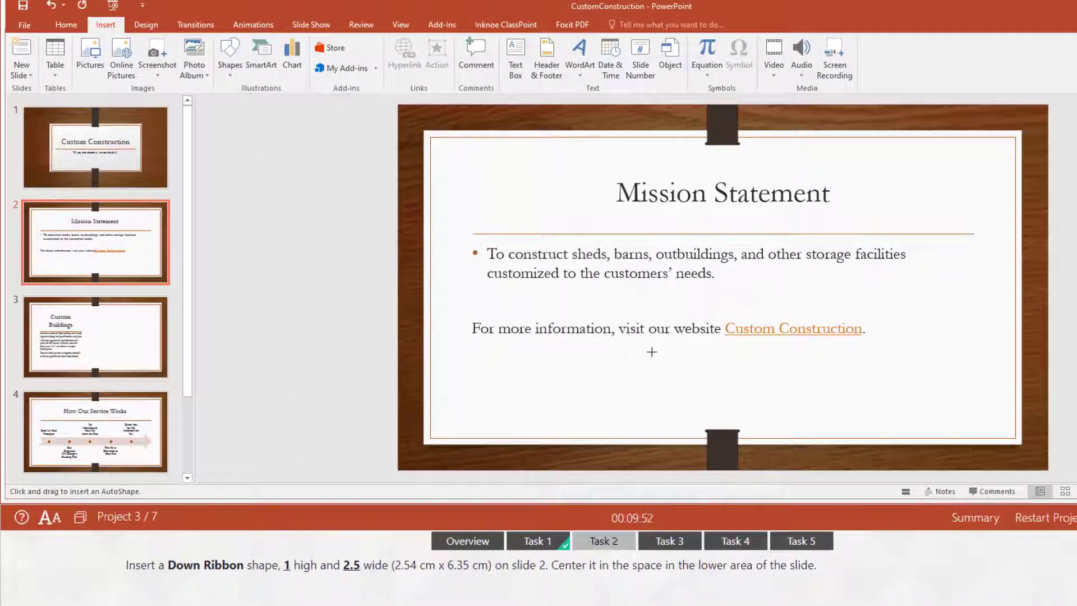
drag(697, 377, 817, 419)
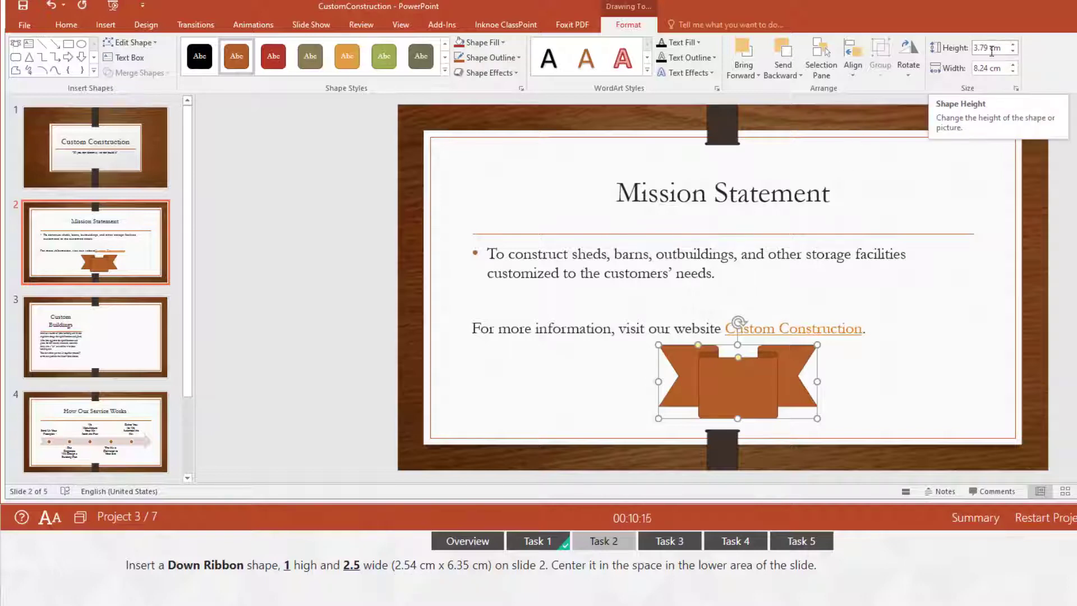
Step: Size the ribbon to 2.54 cm high by 6.35 cm wide, centre it, and mark completed
double_click(991, 49)
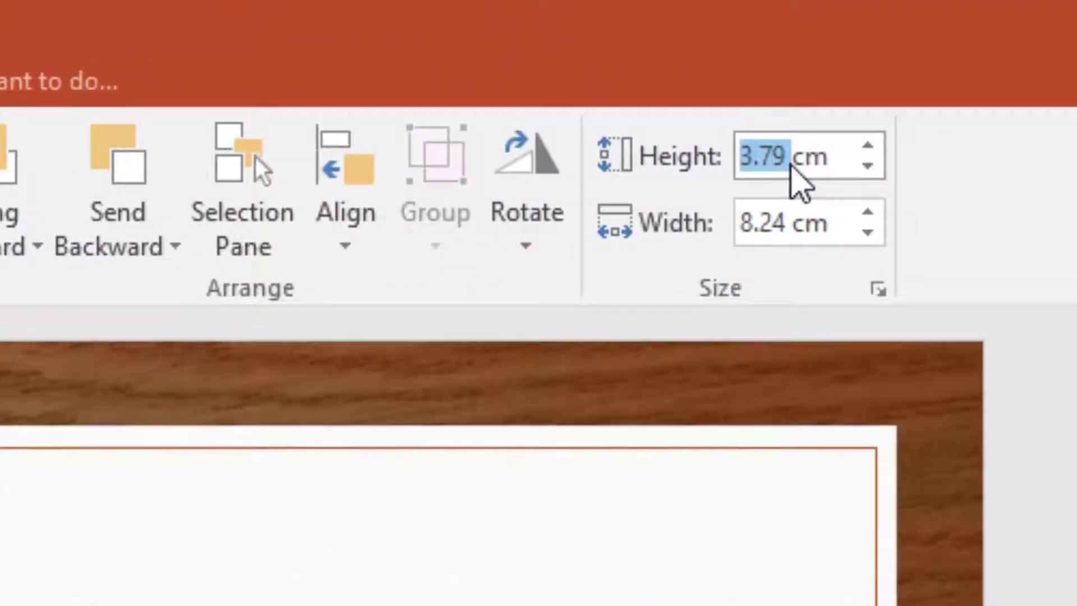
text(2.)
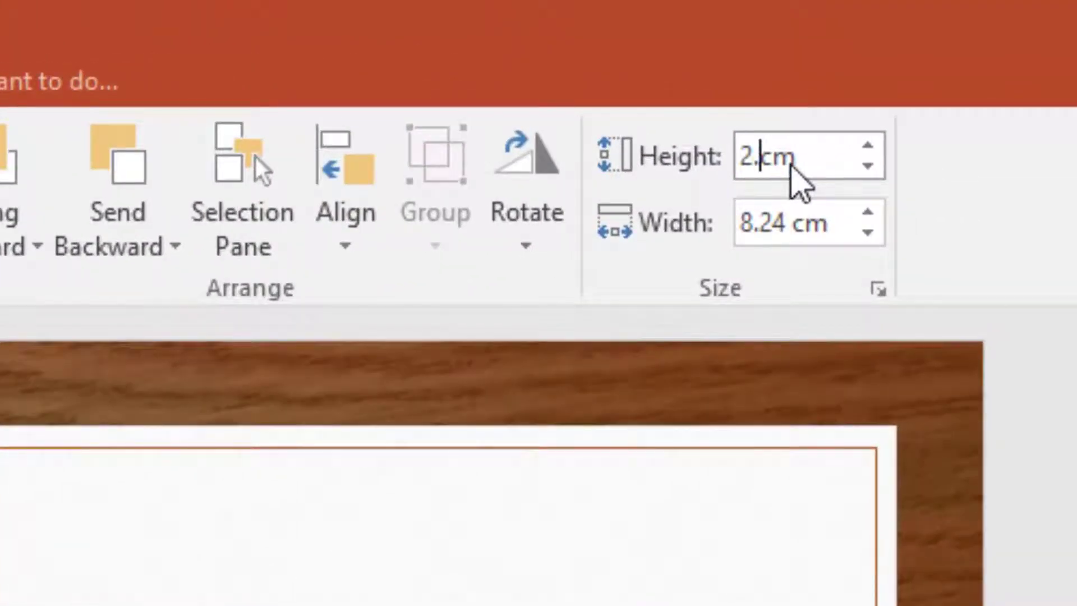
text(54)
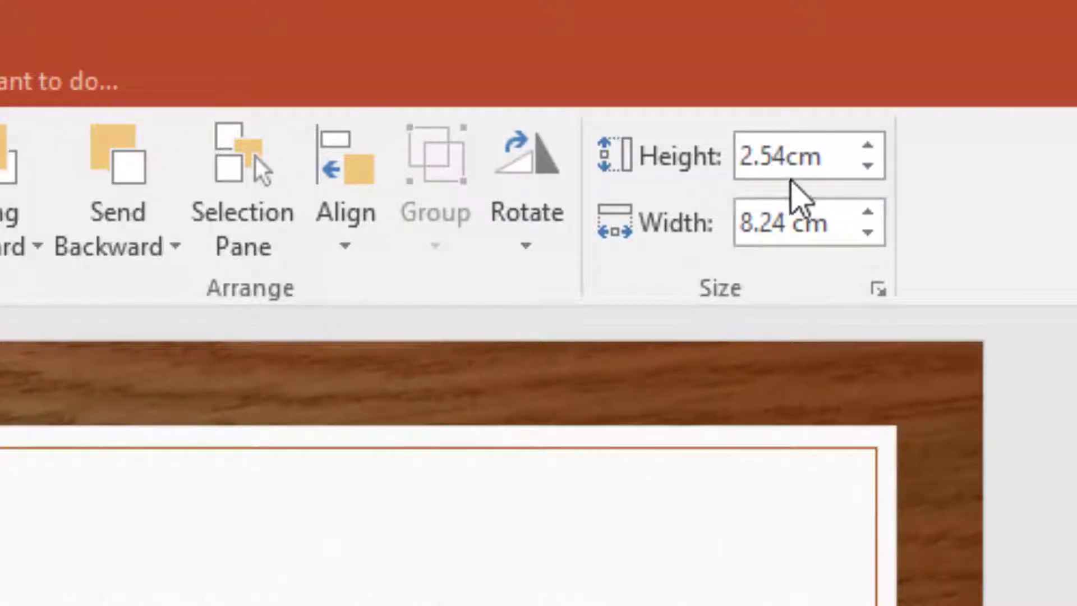
click(792, 224)
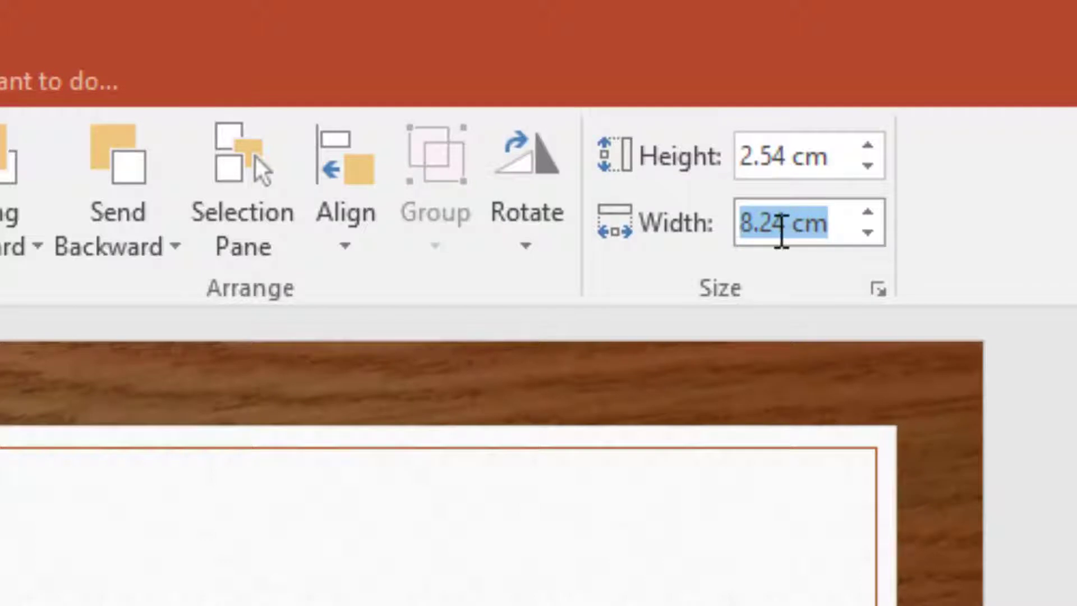
text(6.3)
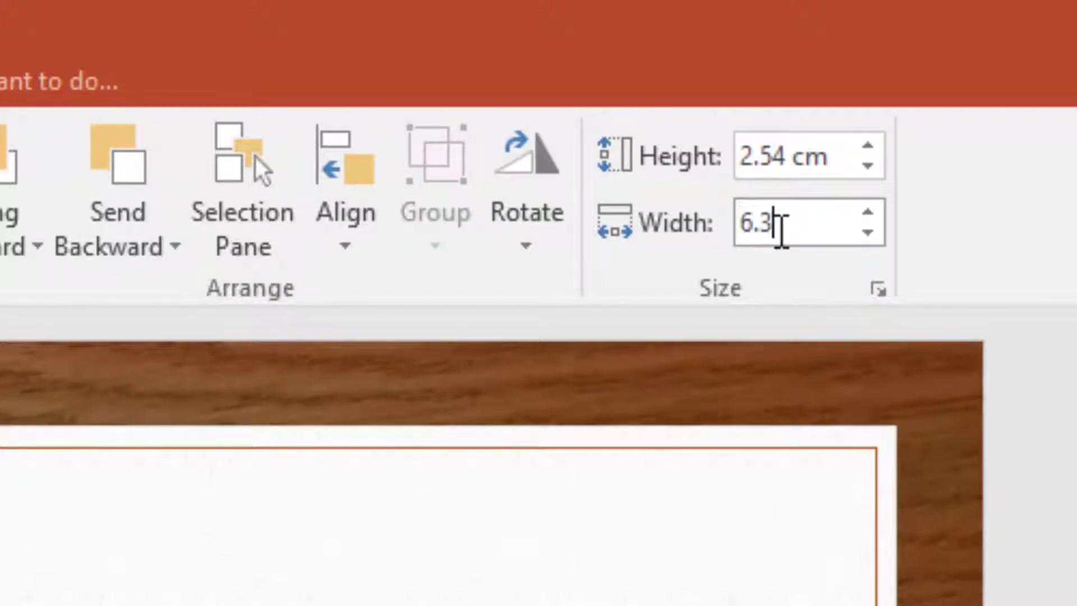
text(5)
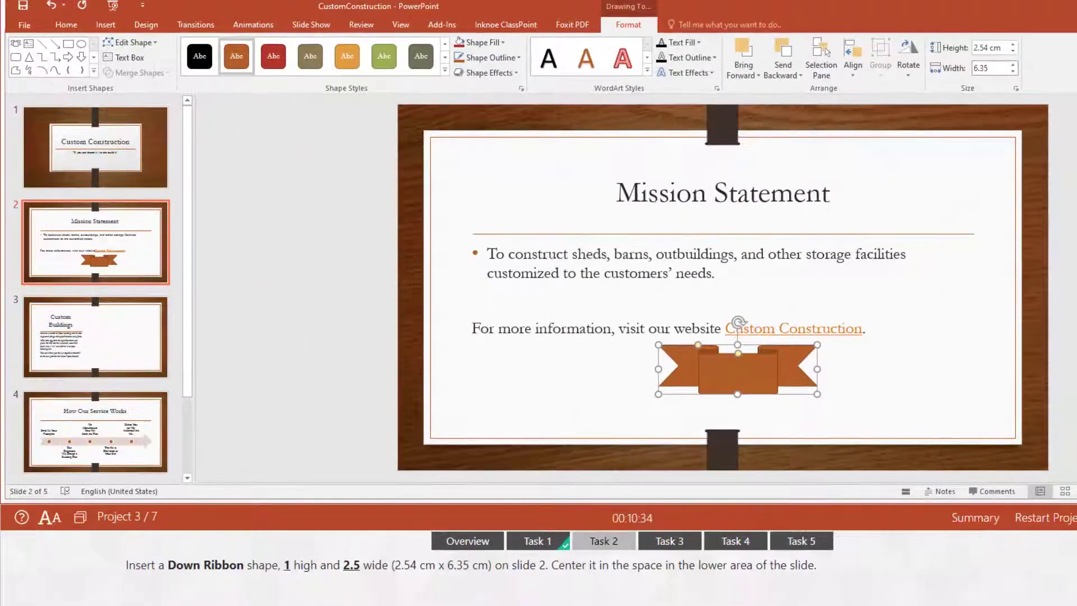
key(shift+Tab)
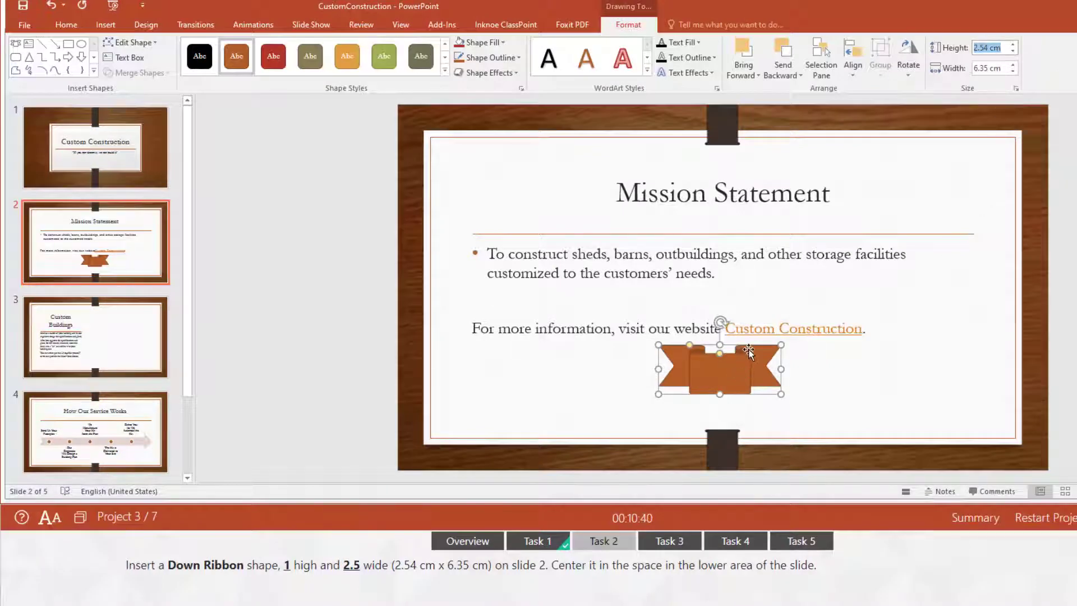
drag(749, 351, 748, 364)
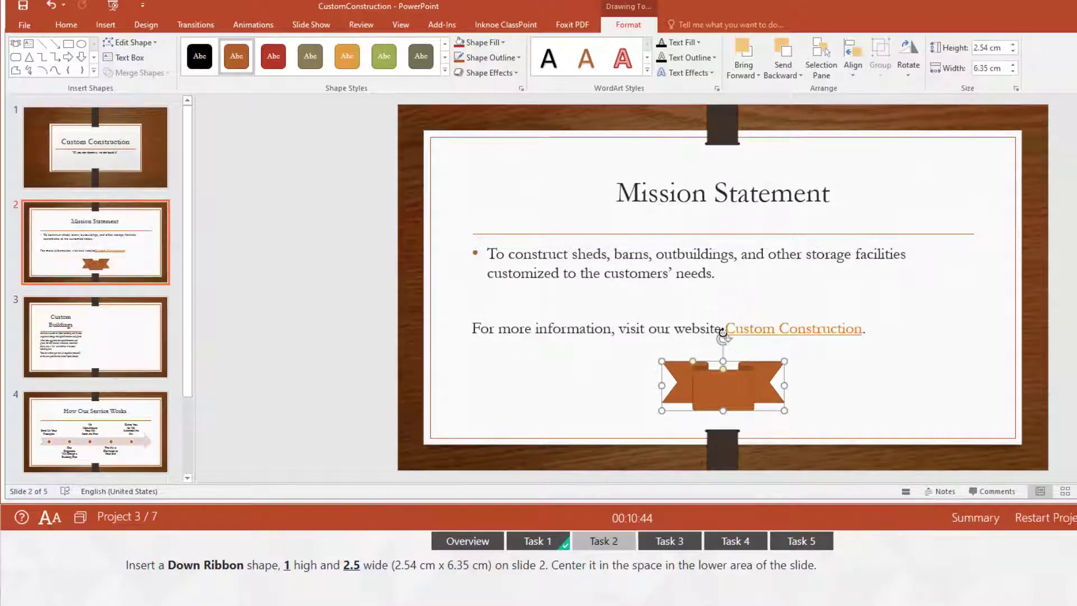
click(853, 70)
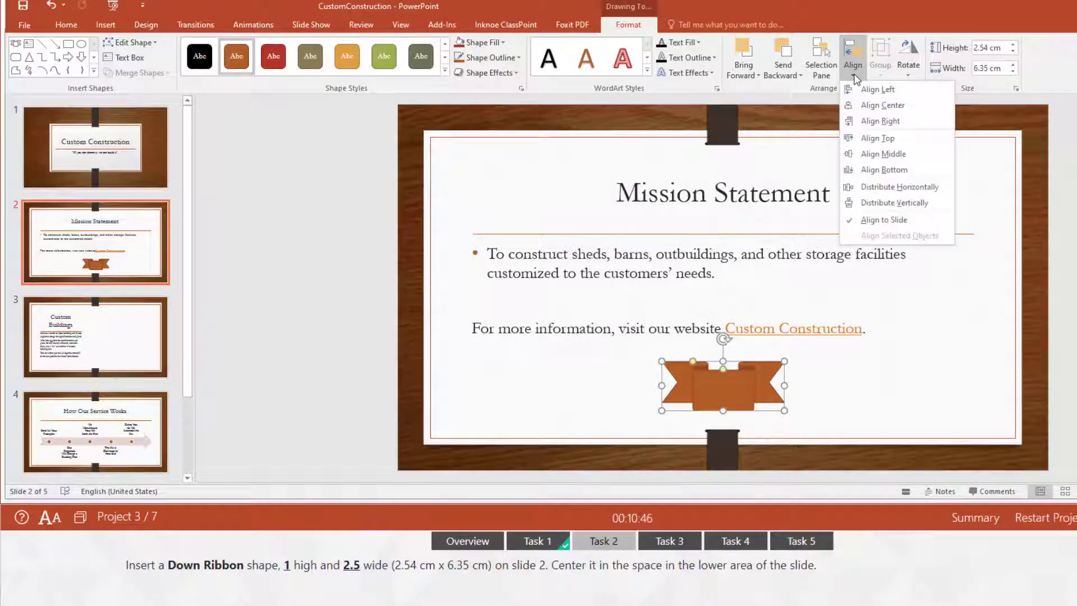
click(861, 104)
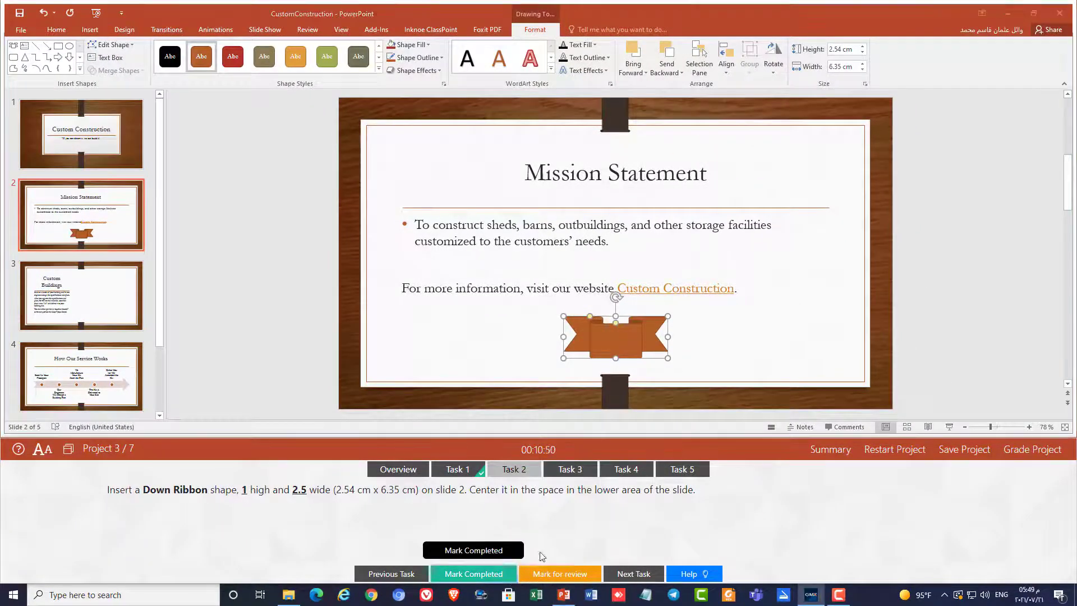
click(570, 469)
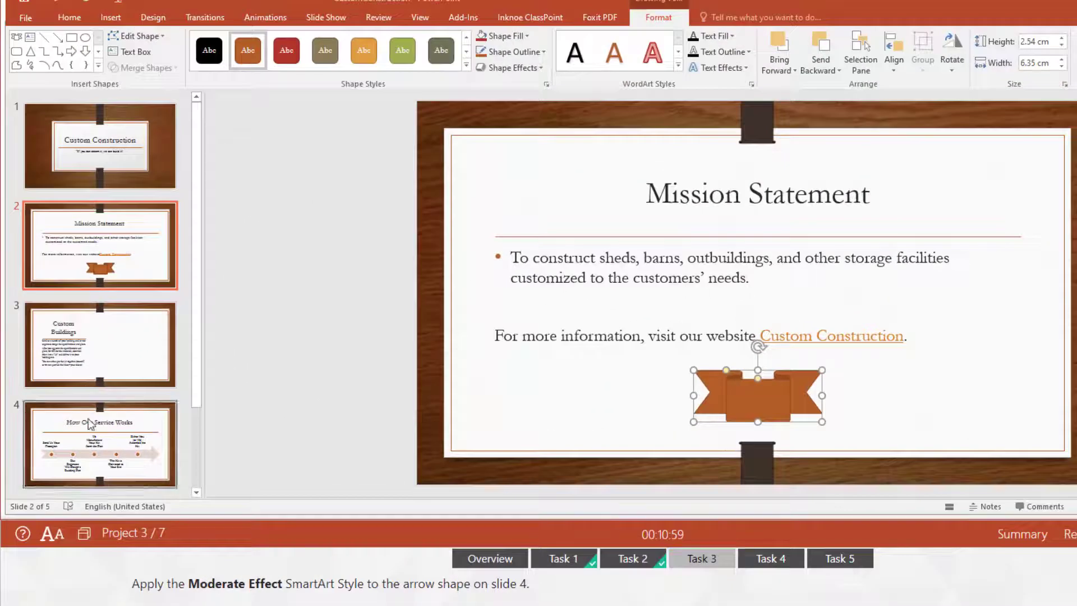
Step: Give slide 4's arrow timeline the Moderate Effect SmartArt style, mark it done, then open slide 3
click(134, 450)
click(647, 325)
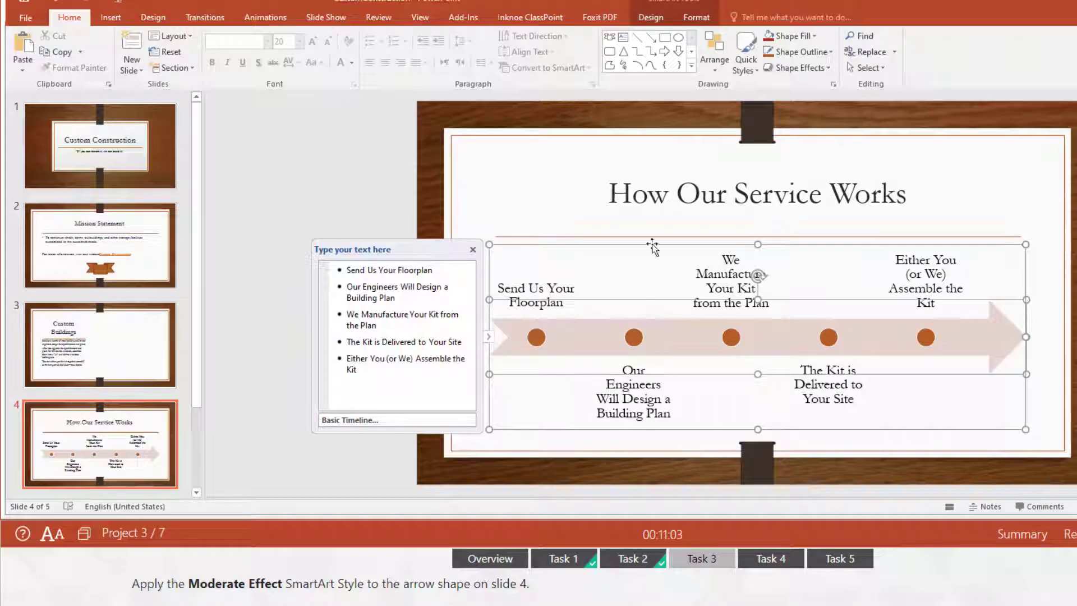
click(651, 17)
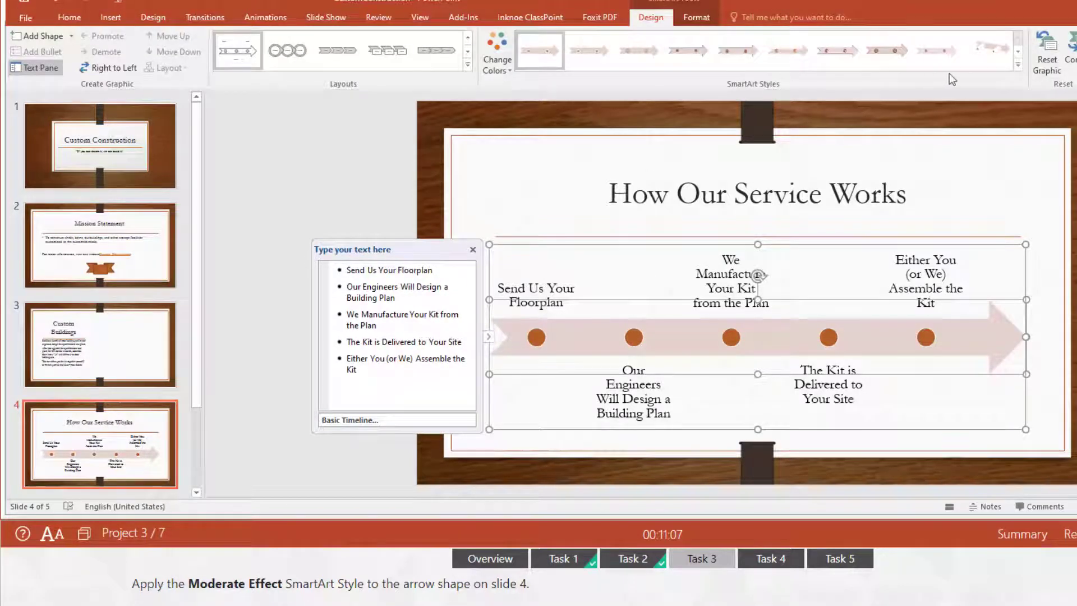
click(1018, 65)
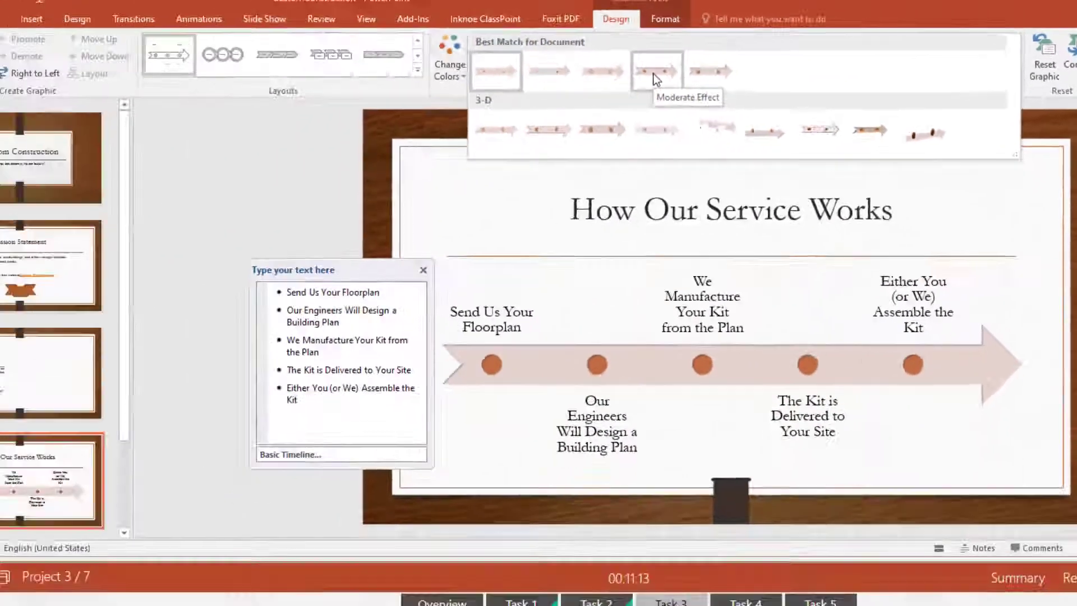
click(432, 111)
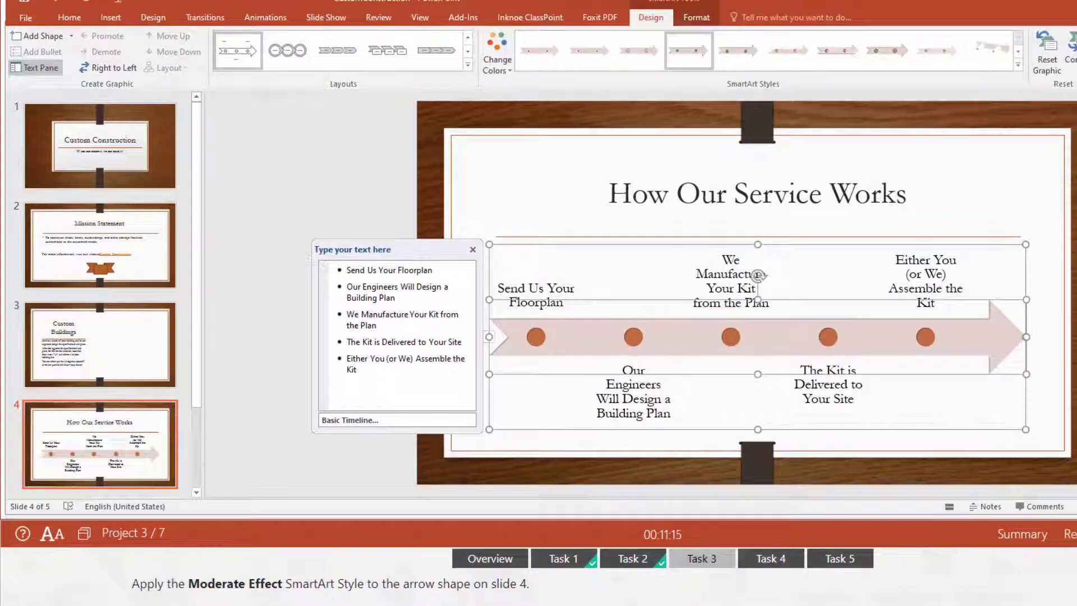
click(771, 559)
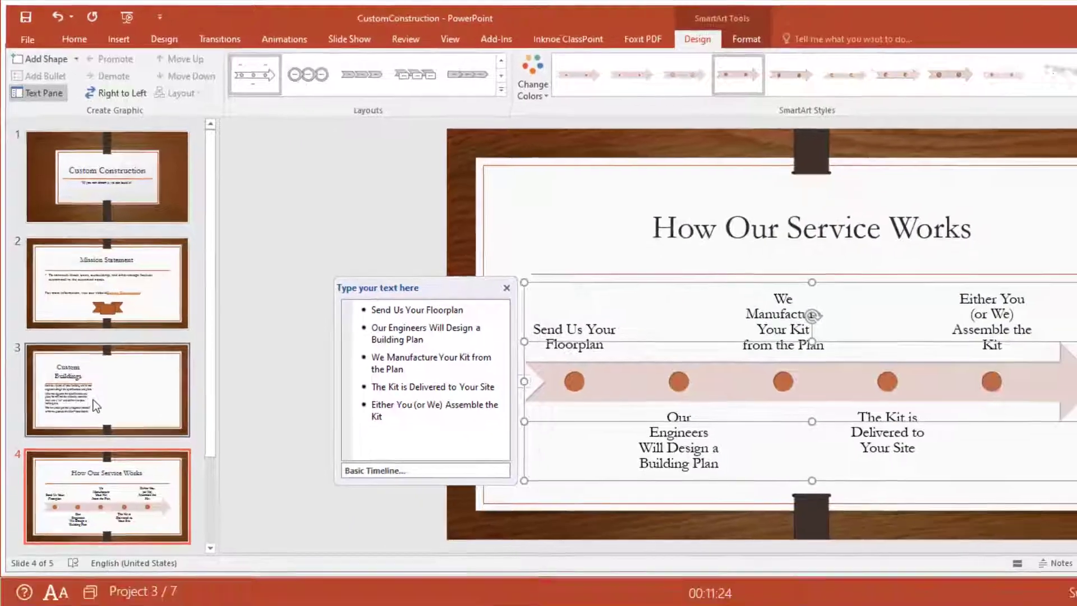
click(132, 367)
click(132, 368)
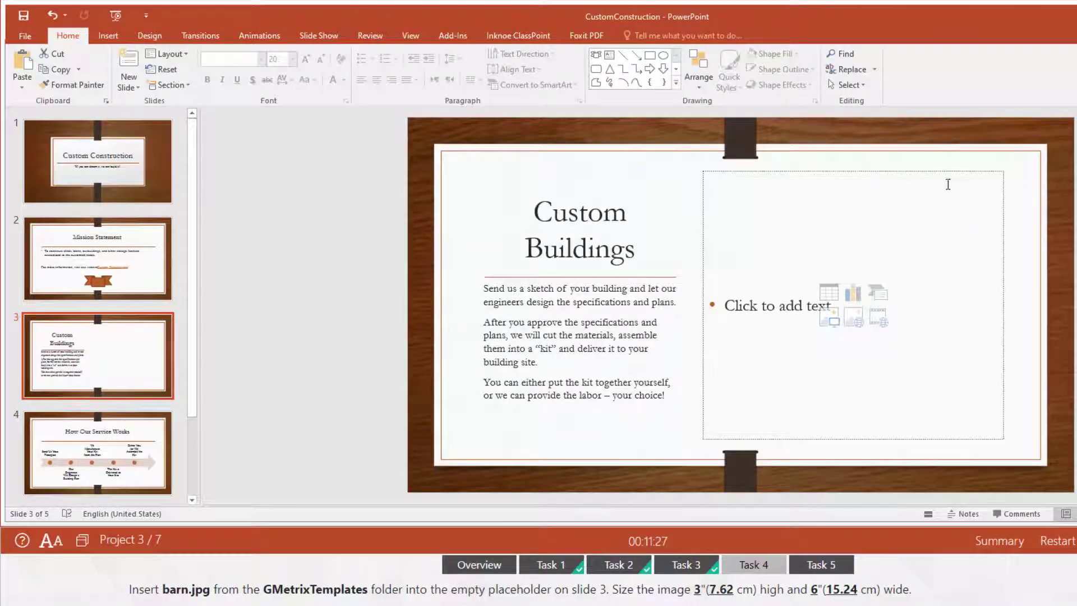
Step: Insert barn.jpg from Documents > GMetrixTemplates into slide 3's placeholder and mark the task completed
click(830, 324)
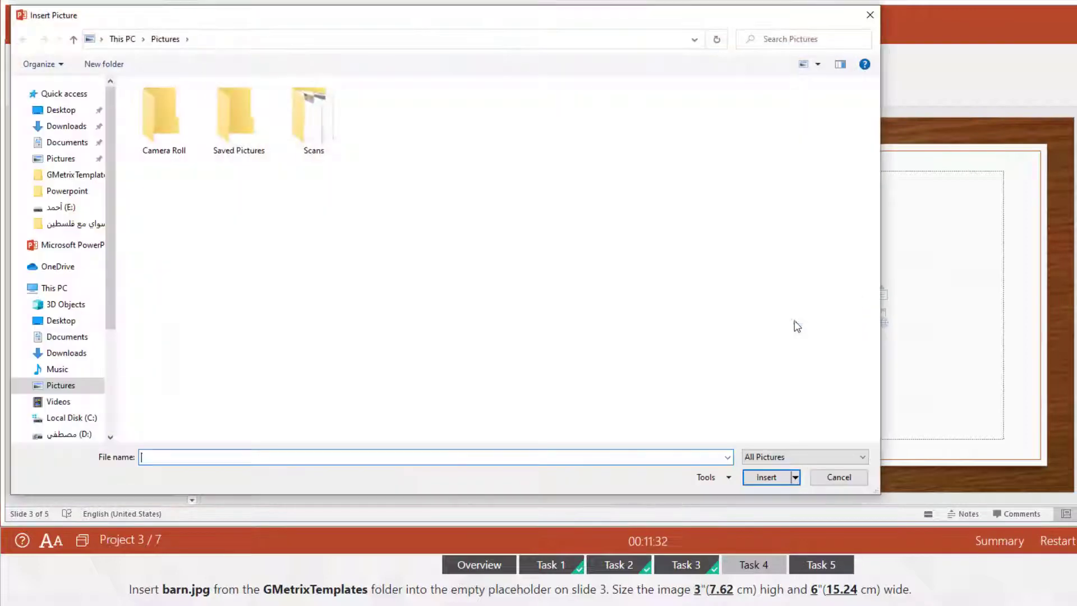
click(79, 142)
click(166, 147)
double_click(165, 145)
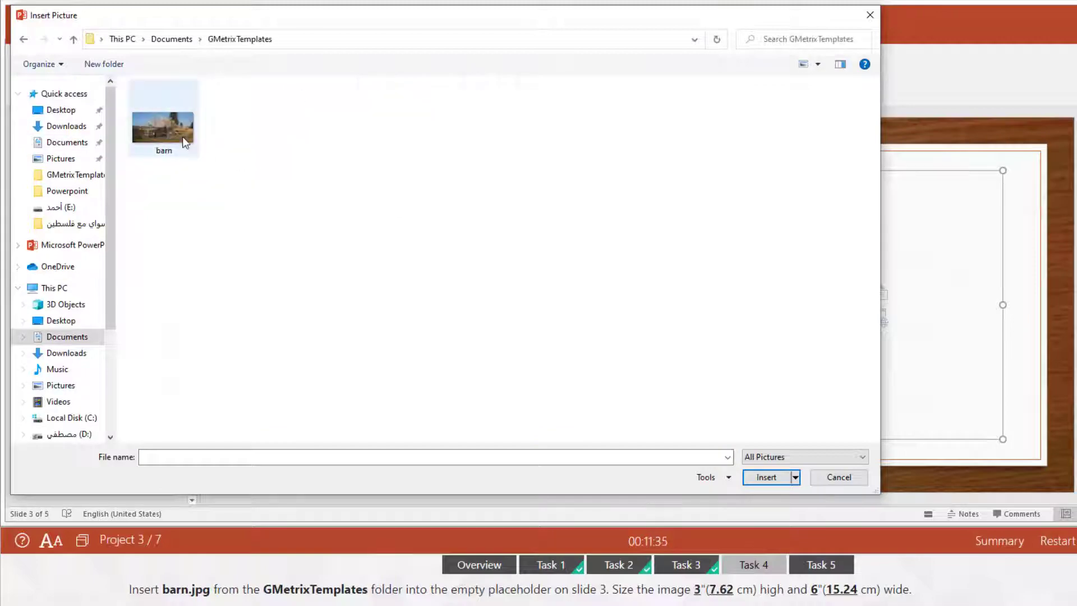
double_click(163, 120)
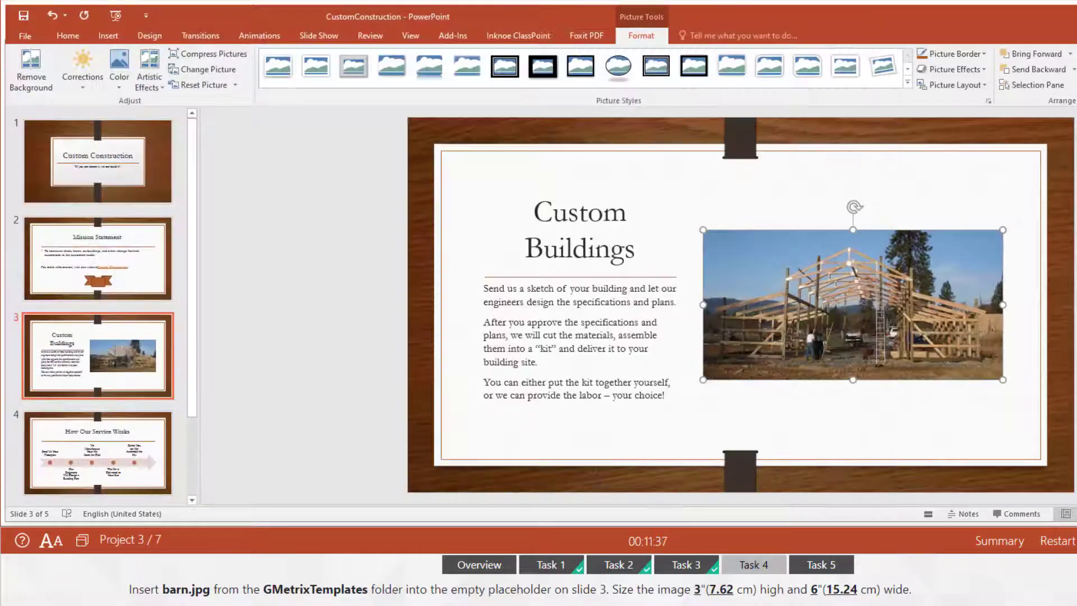
click(821, 564)
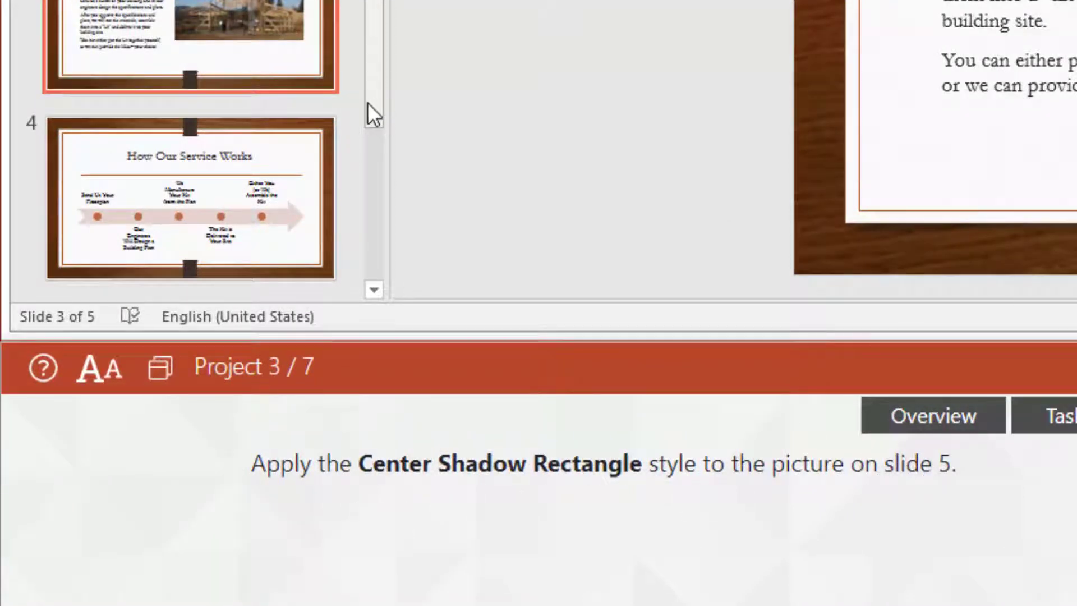
Step: Apply the Center Shadow Rectangle picture style to slide 5's barn photo and mark the task completed
scroll(336, 180, down, 2)
click(306, 207)
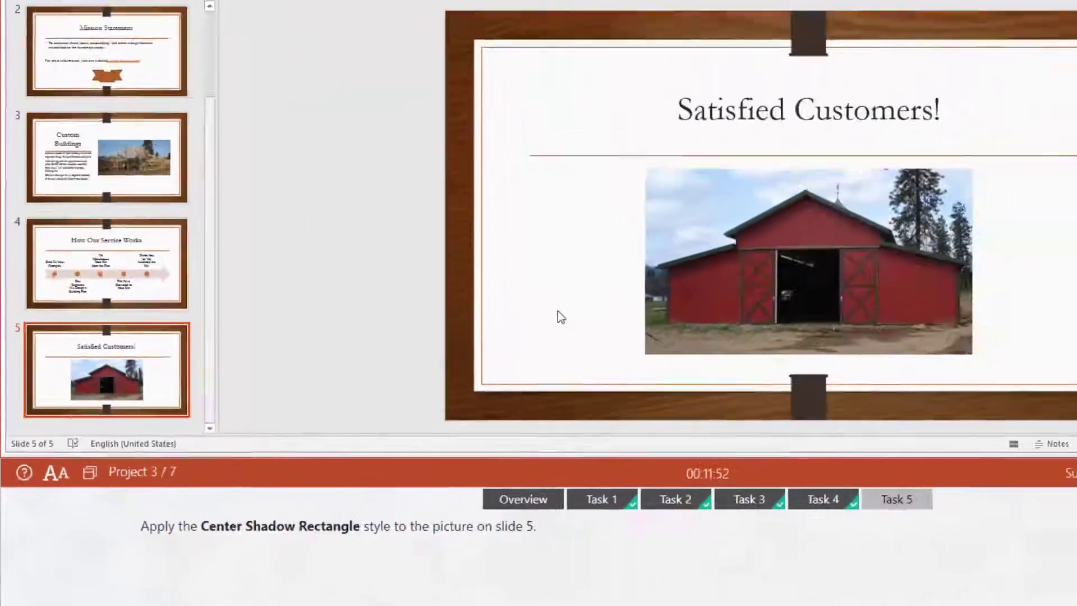
click(621, 330)
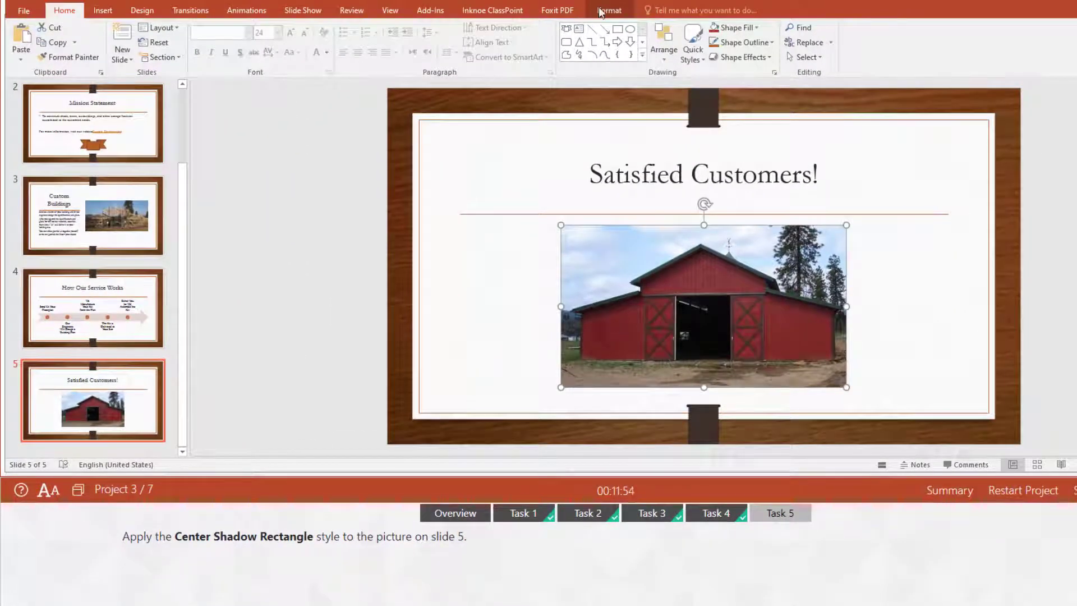
click(602, 13)
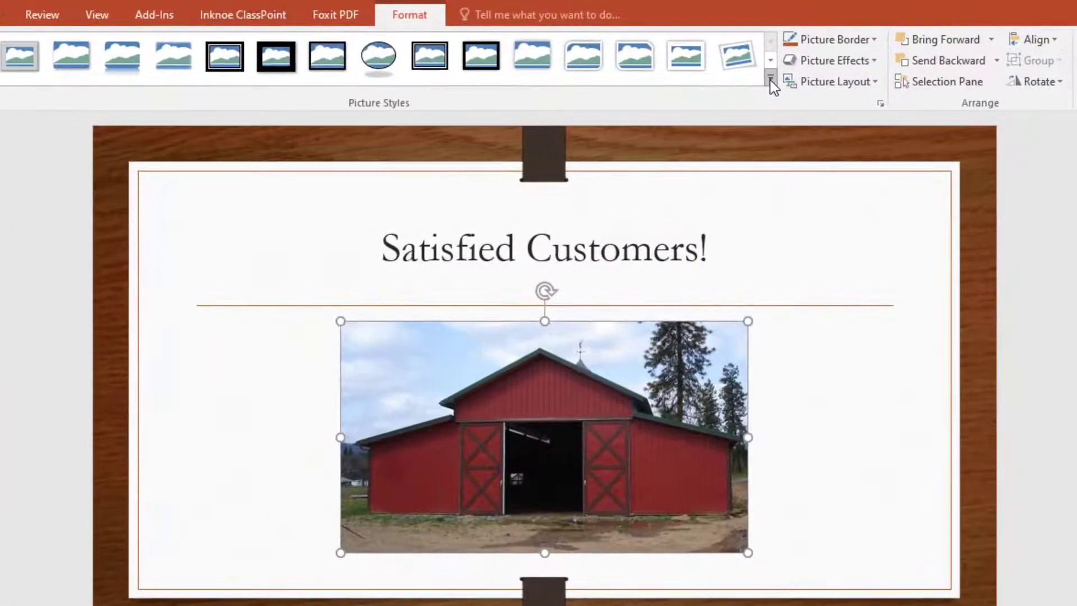
click(863, 55)
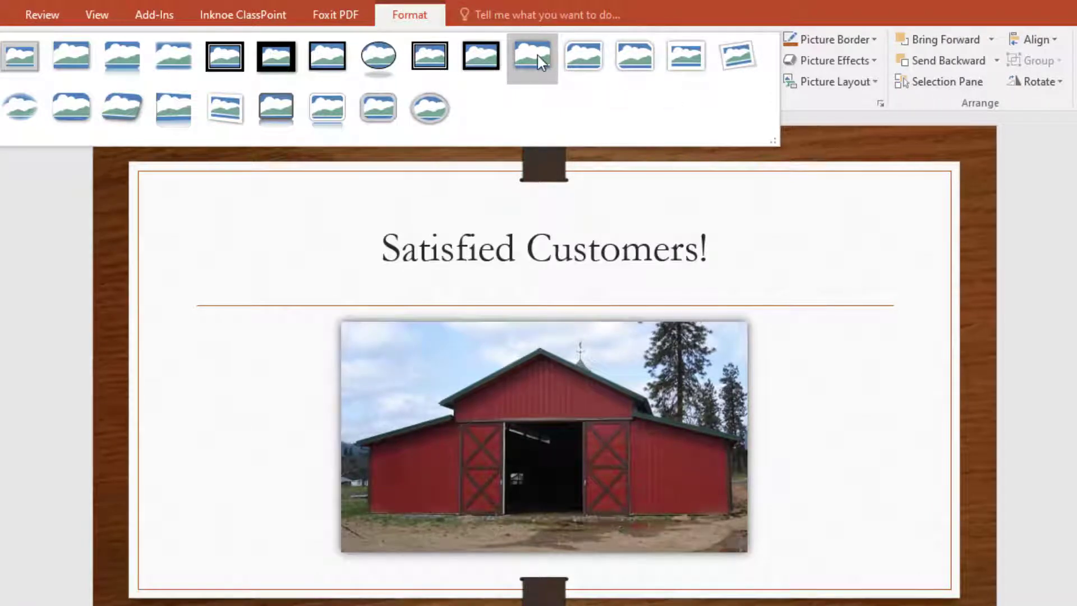
click(537, 55)
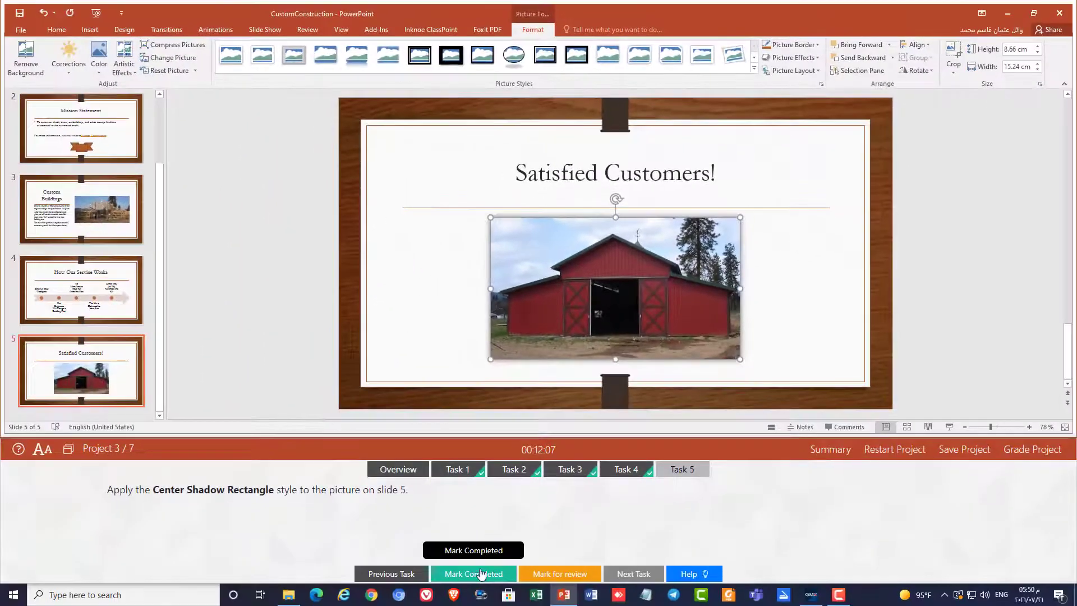
click(481, 573)
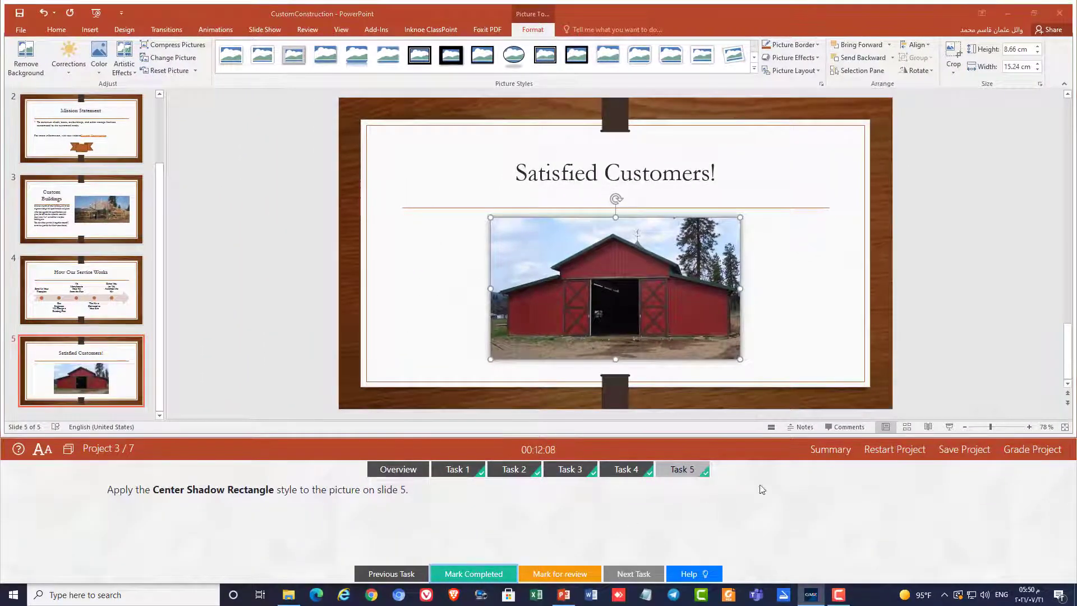
click(595, 371)
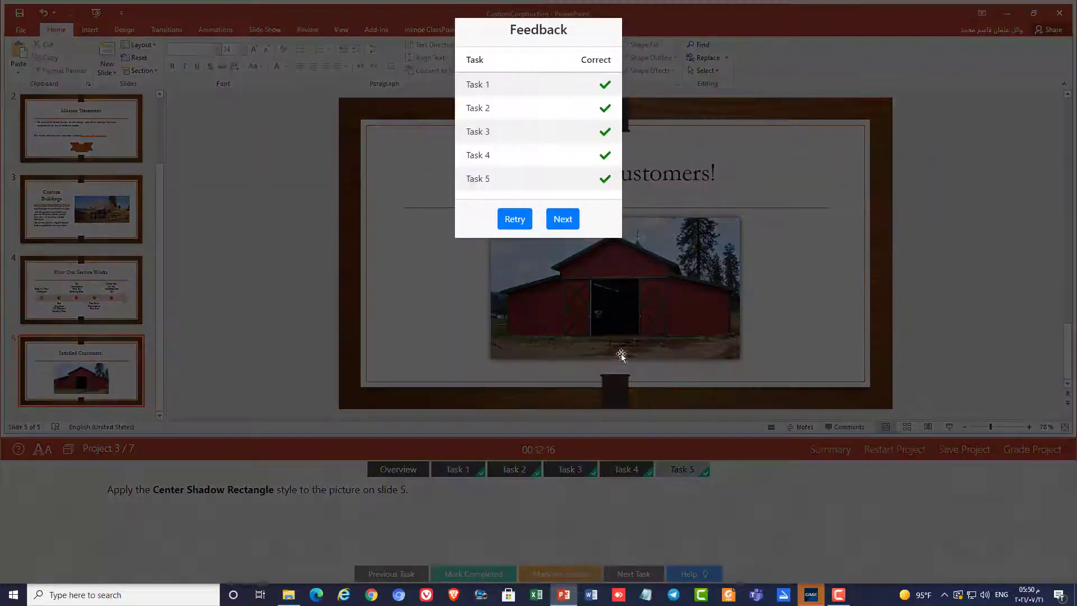
Step: Continue to Project 4's Candy Shop deck and open slide 2, Our Mission Statement
click(562, 219)
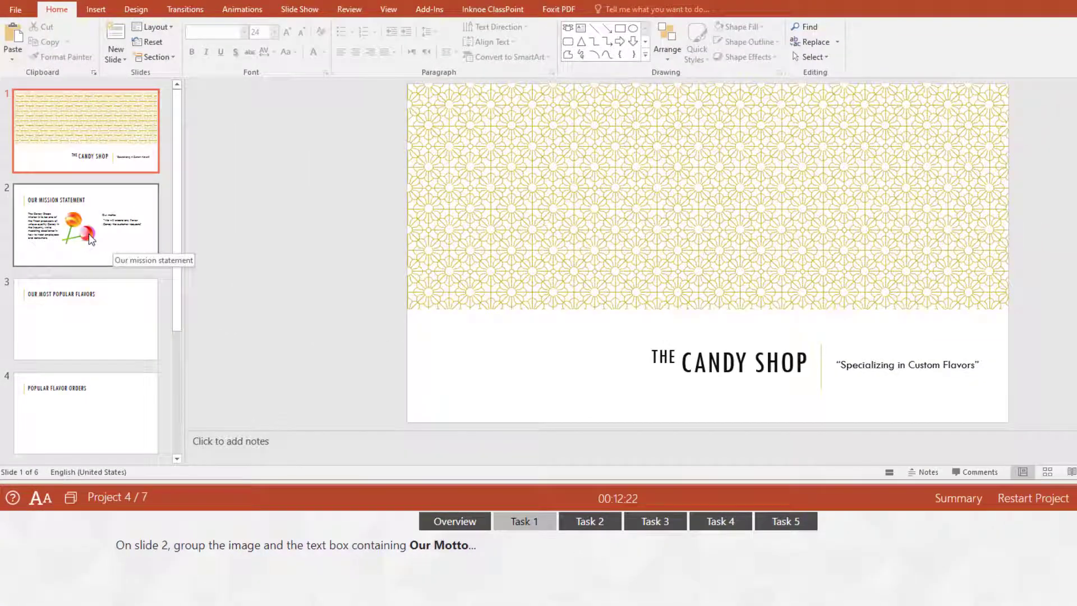
click(92, 240)
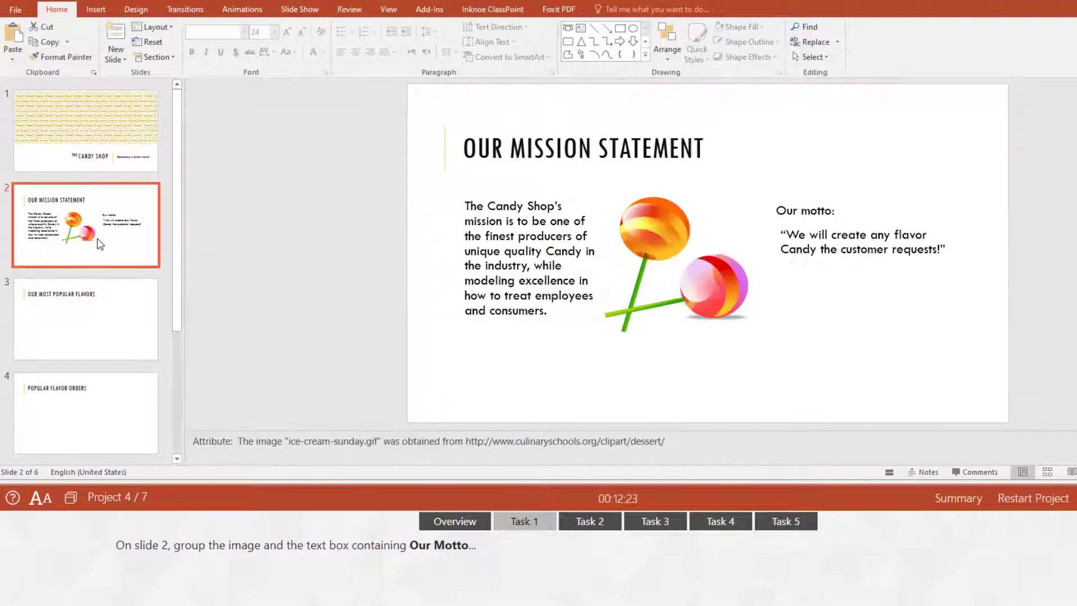
Step: Group slide 2's lollipop image with the Our motto text box into one object
click(685, 266)
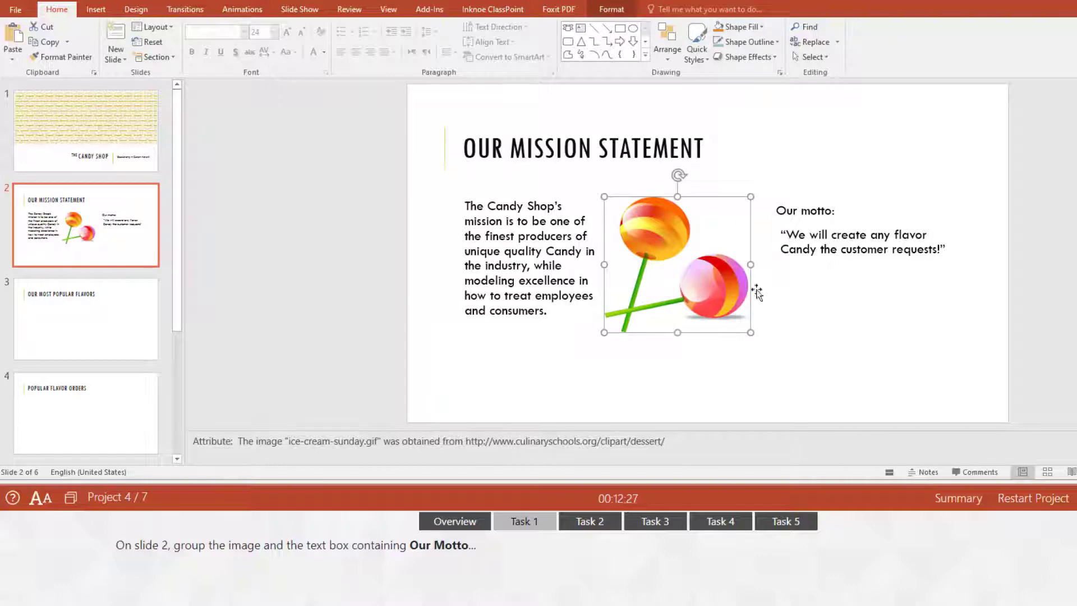
ctrl+click(838, 245)
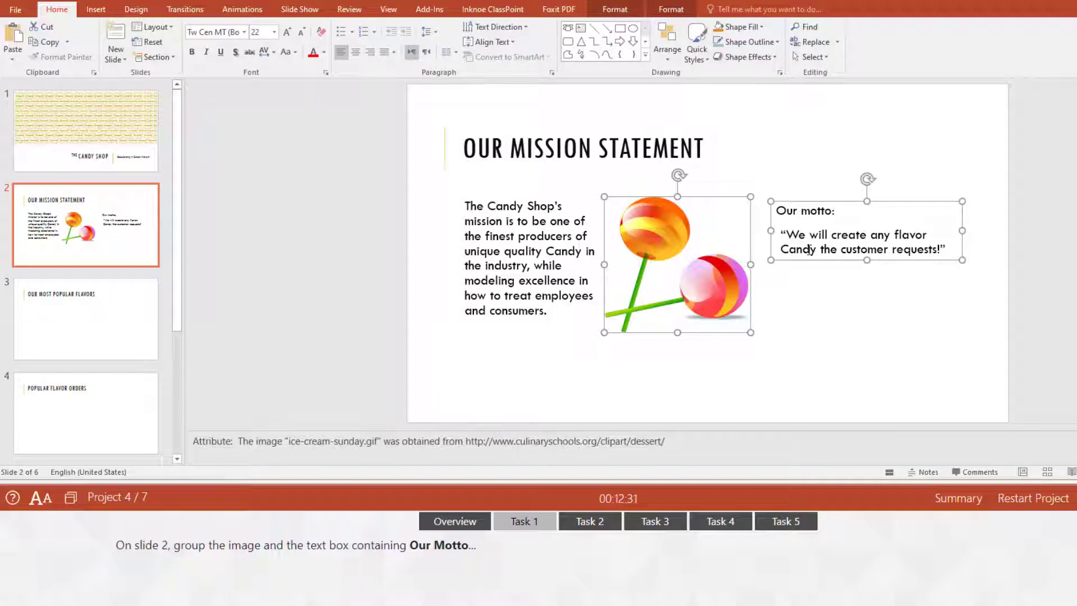
click(622, 12)
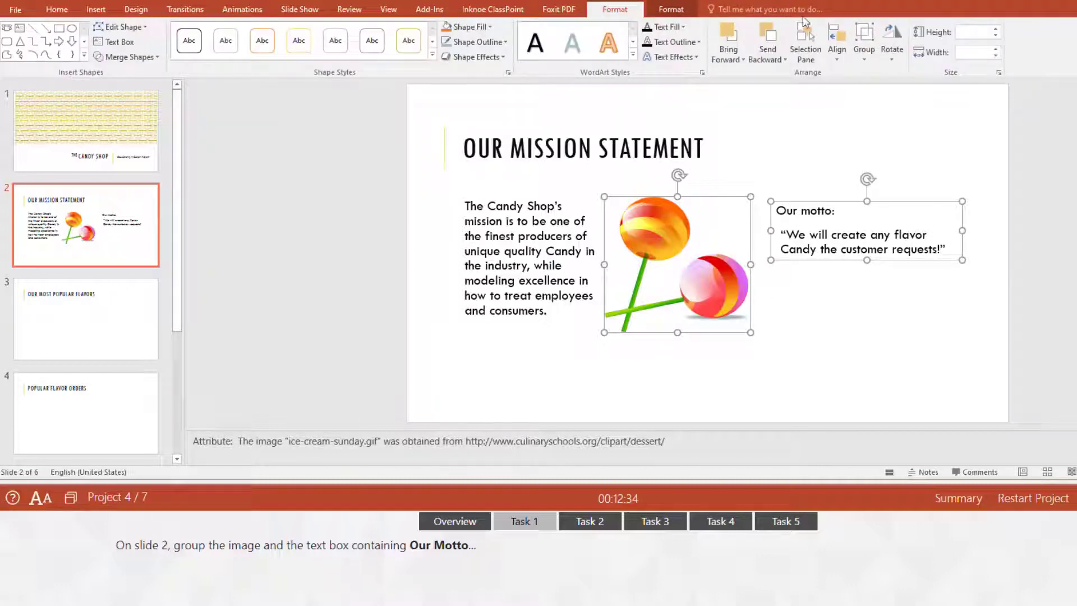
click(873, 64)
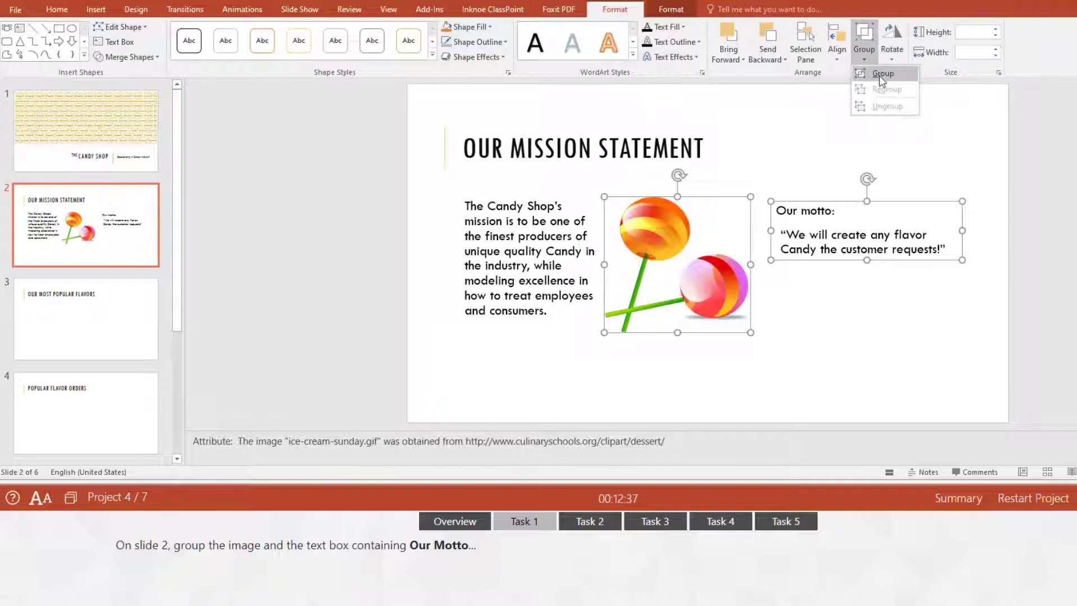
click(880, 75)
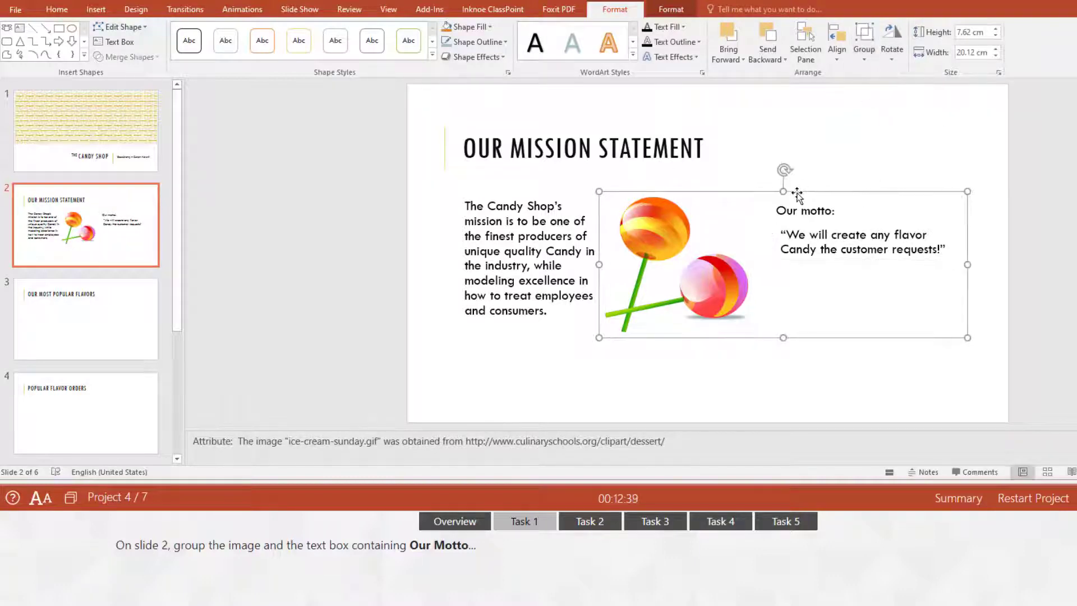
right_click(797, 193)
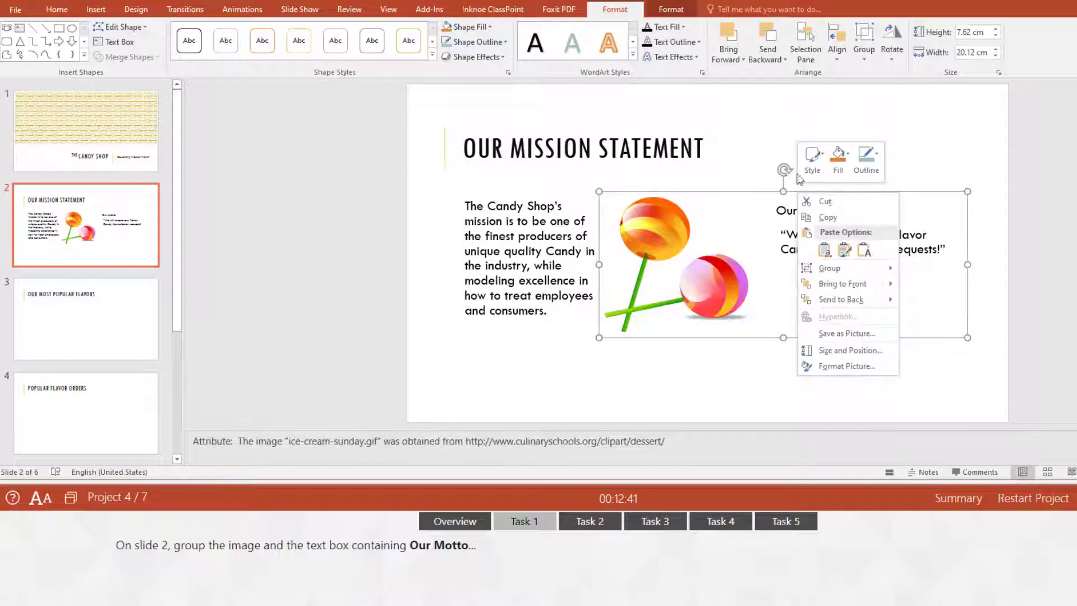
mouse_move(830, 268)
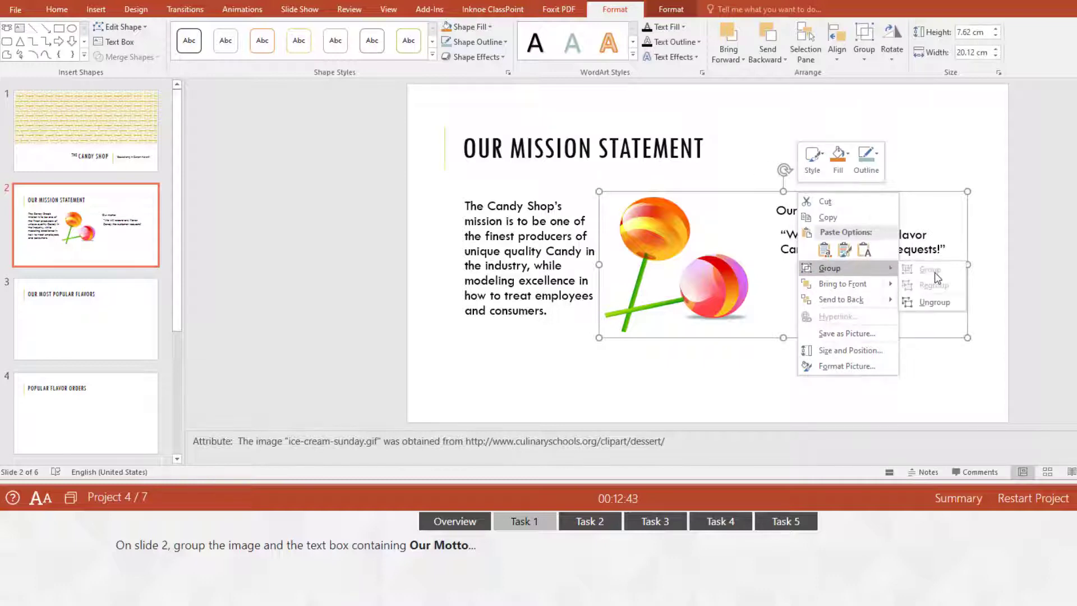
click(724, 115)
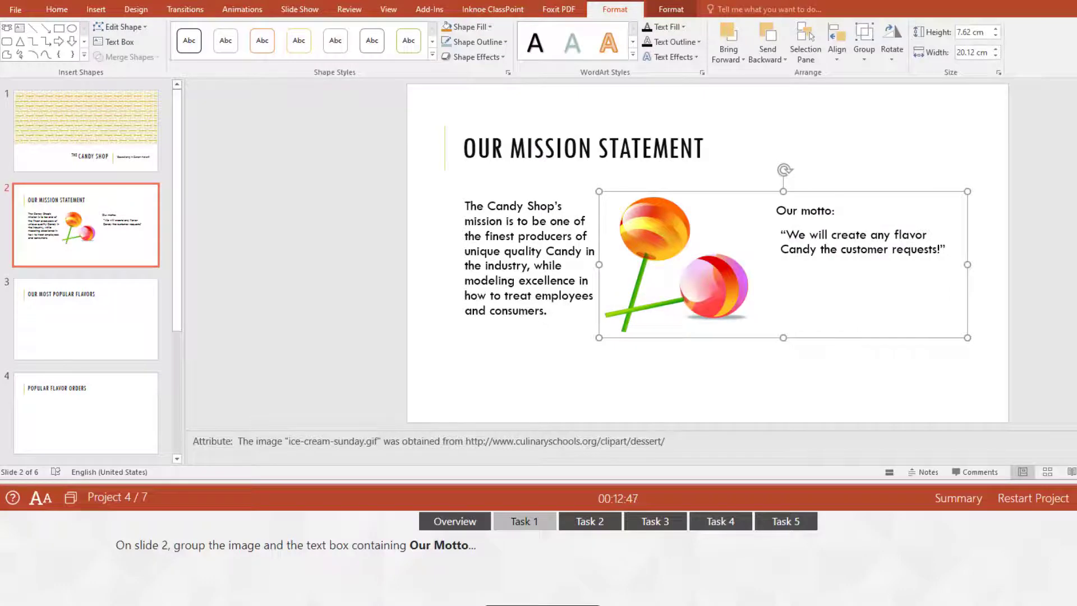
Step: Insert a 1-column, 10-row table into slide 3's left placeholder
click(597, 527)
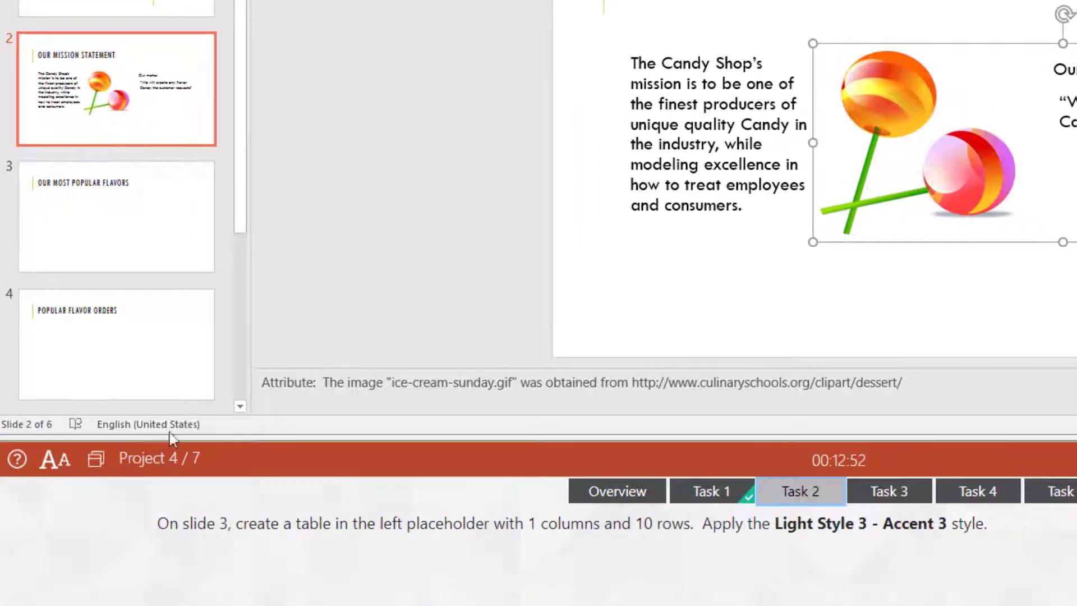
click(86, 200)
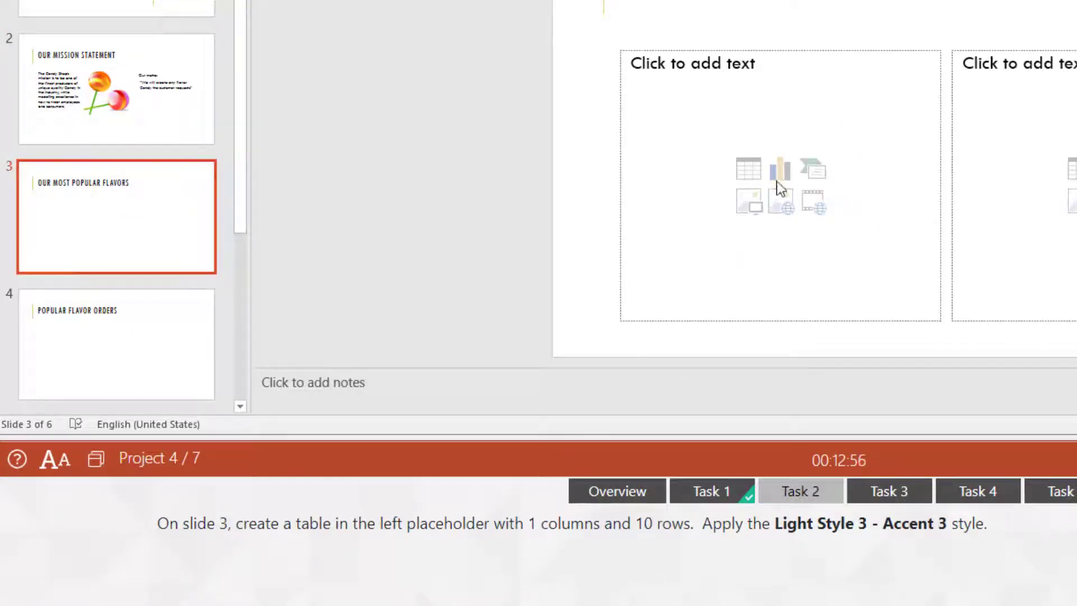
click(749, 168)
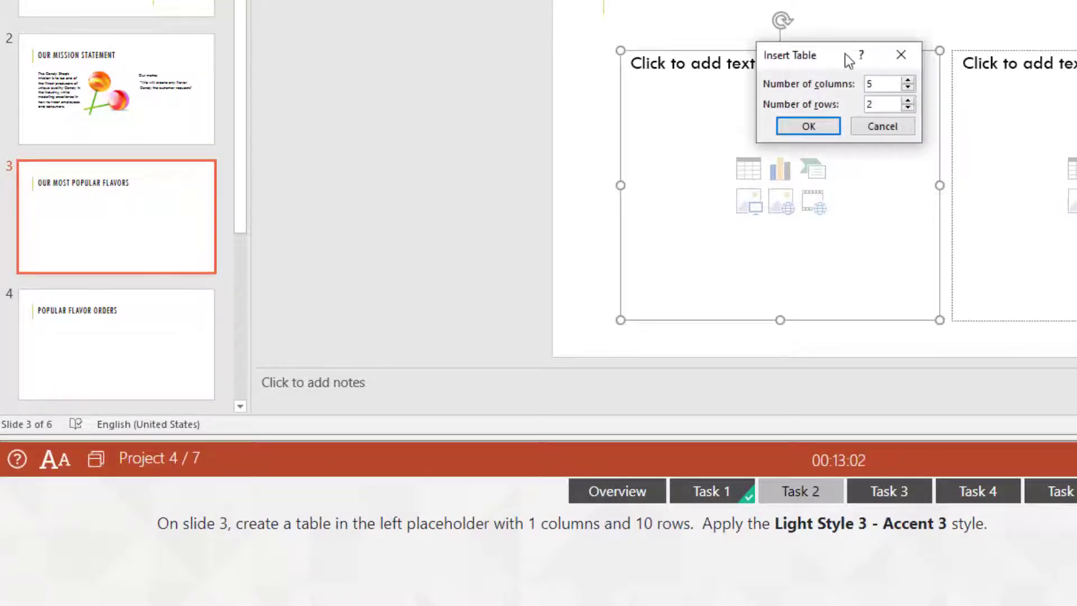
click(908, 87)
click(908, 87)
click(908, 87)
click(908, 87)
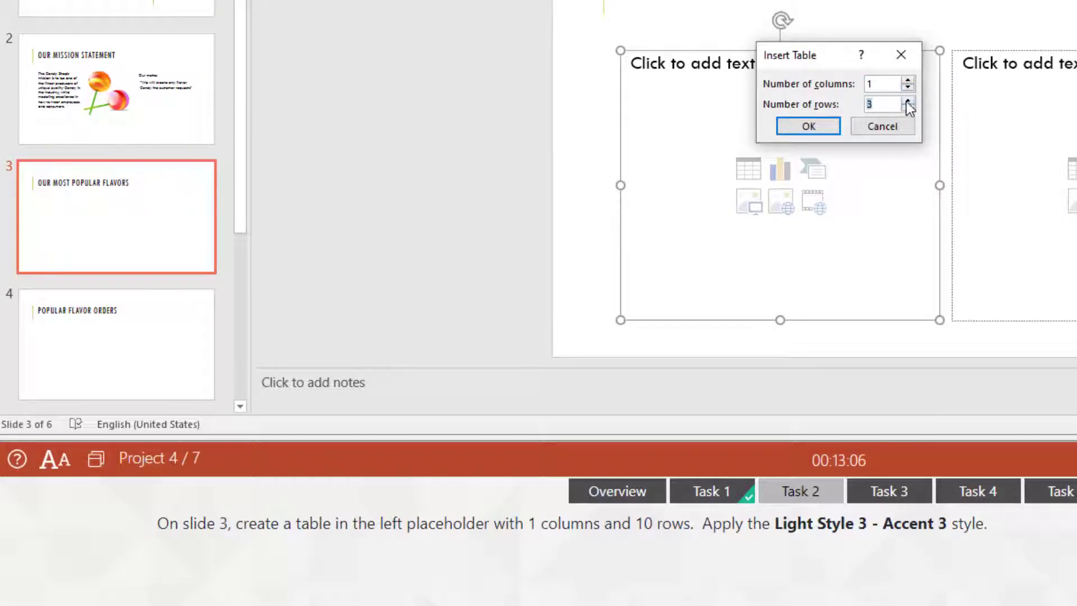
click(908, 101)
click(907, 100)
click(907, 100)
click(809, 127)
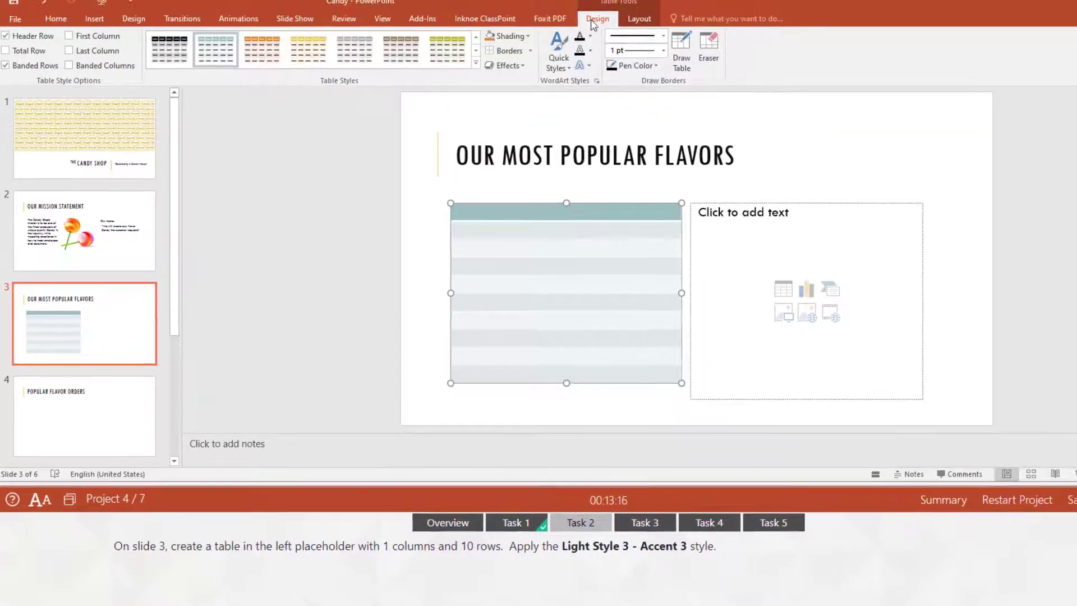
Step: Apply the Light Style 3 - Accent 3 table style and move on to Task 3
click(475, 64)
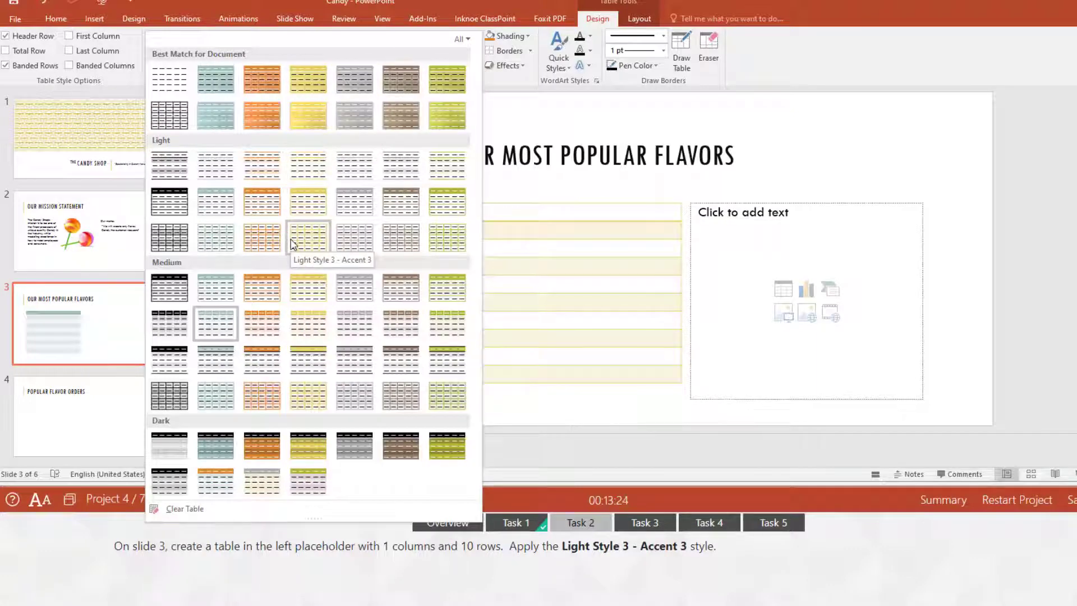
click(292, 241)
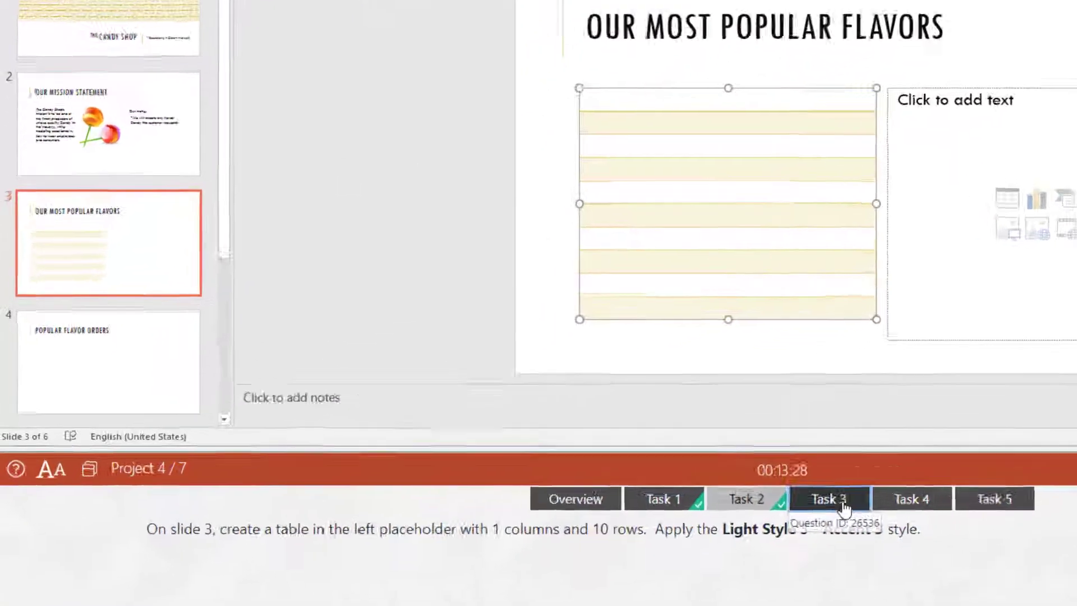
click(843, 508)
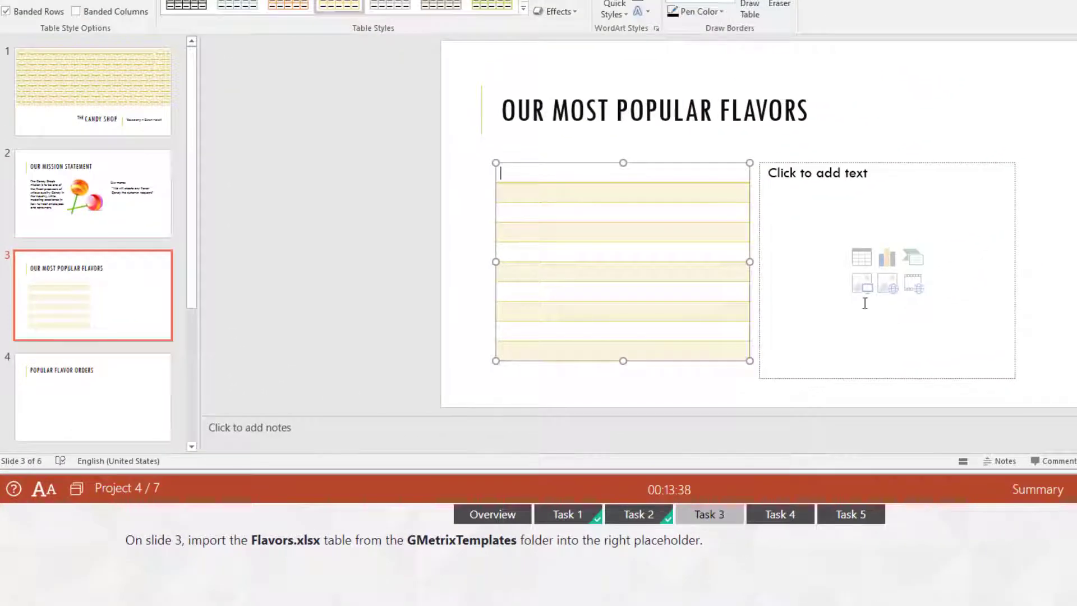
Step: Embed GMetrixTemplates\Flavors.xlsx as an object in slide 3's right placeholder and mark Task 3 completed
click(898, 317)
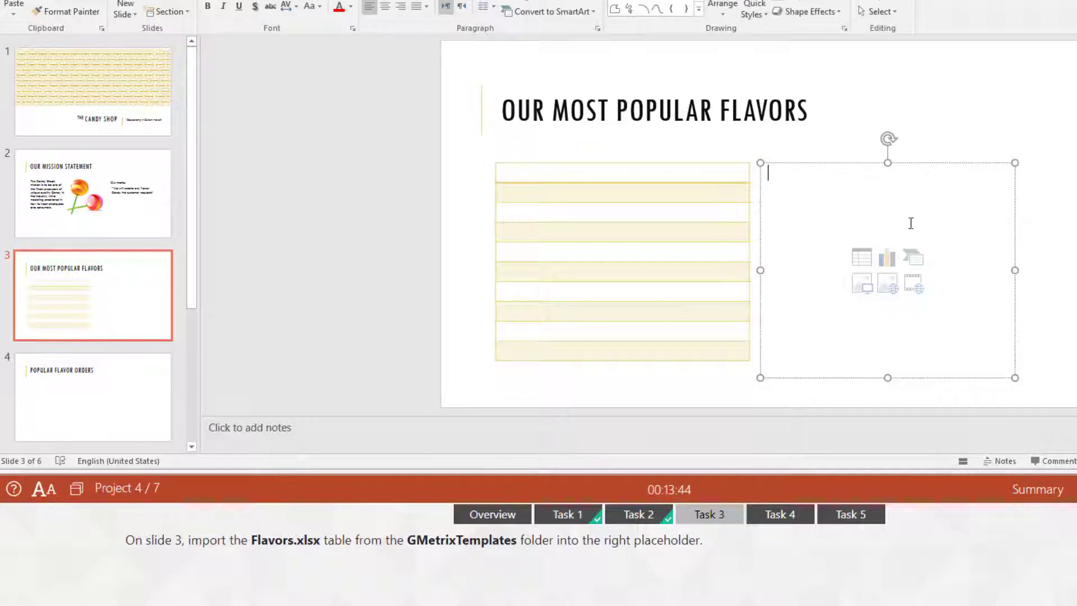
click(843, 162)
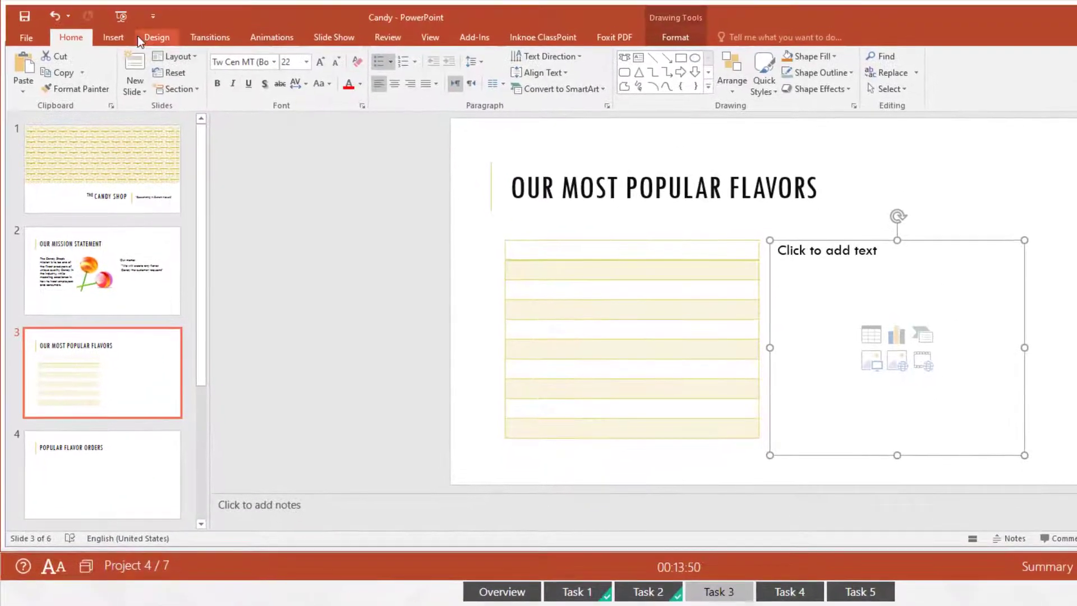
click(125, 38)
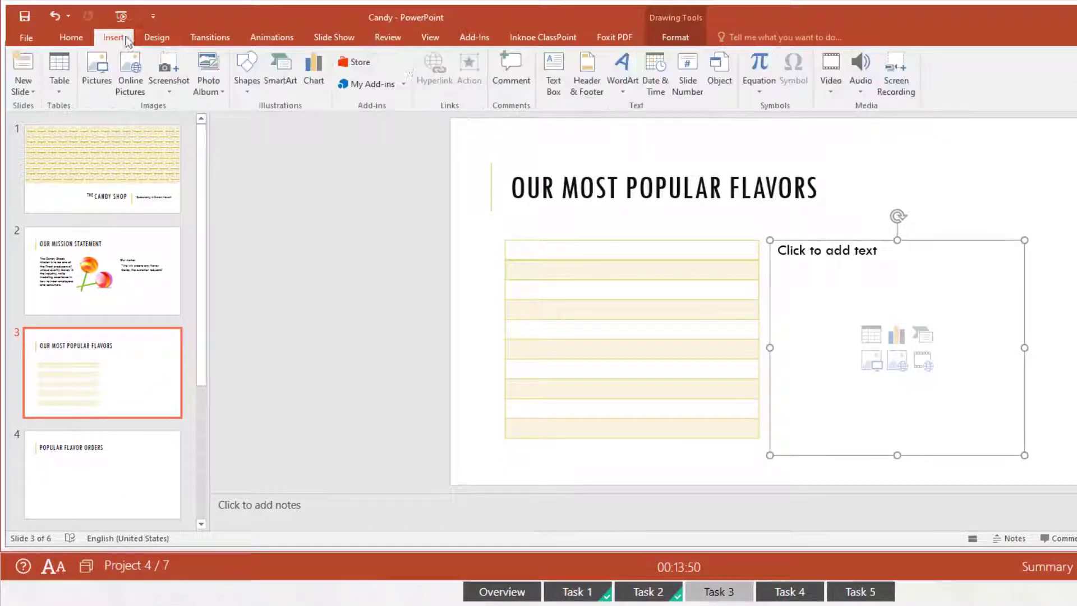
click(722, 72)
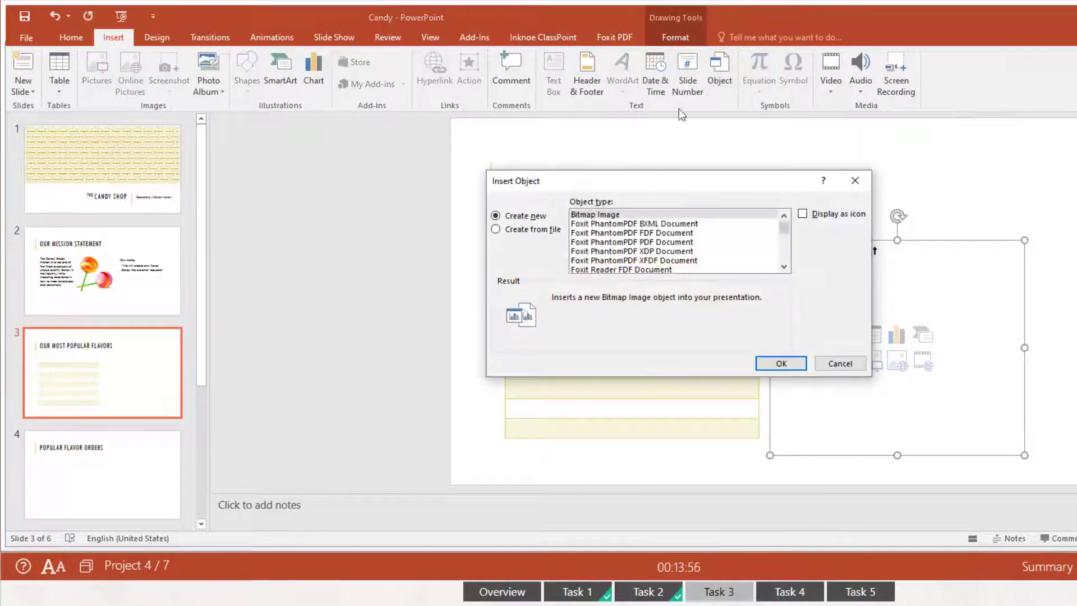
click(513, 231)
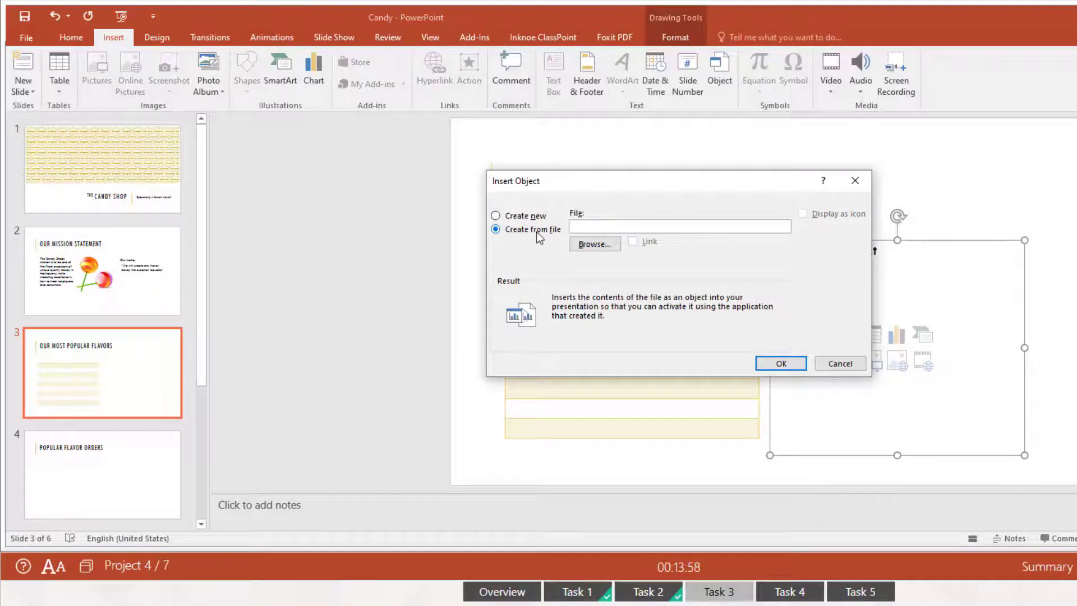
click(594, 246)
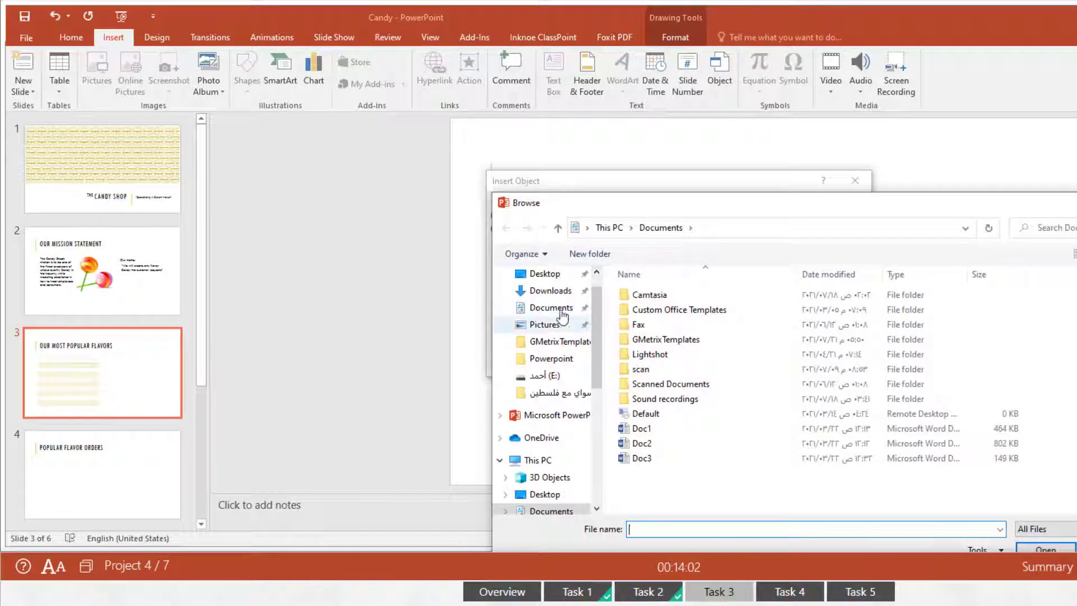
click(563, 307)
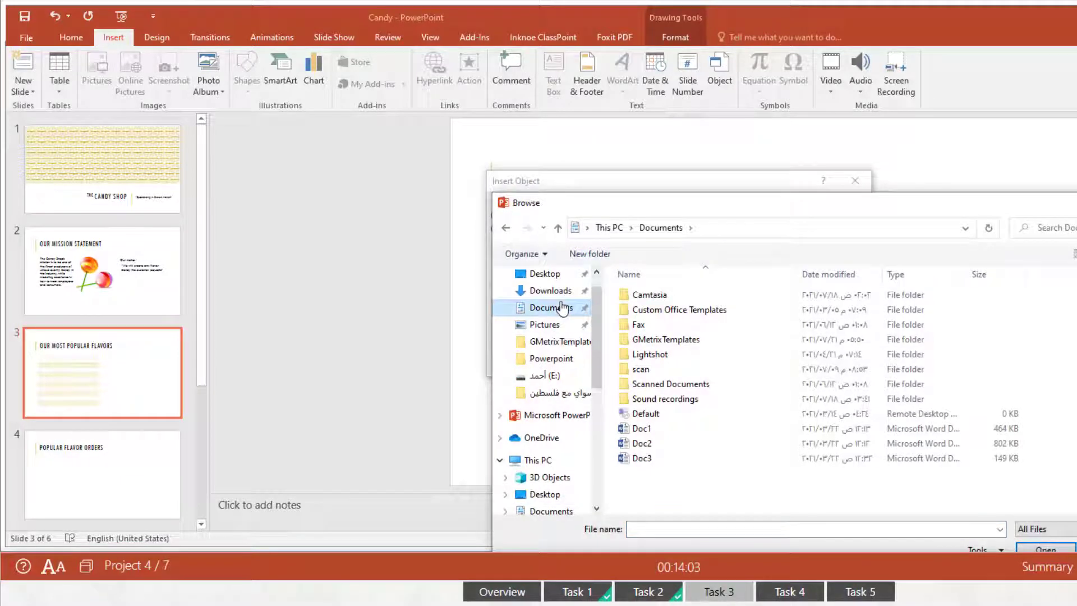
double_click(666, 339)
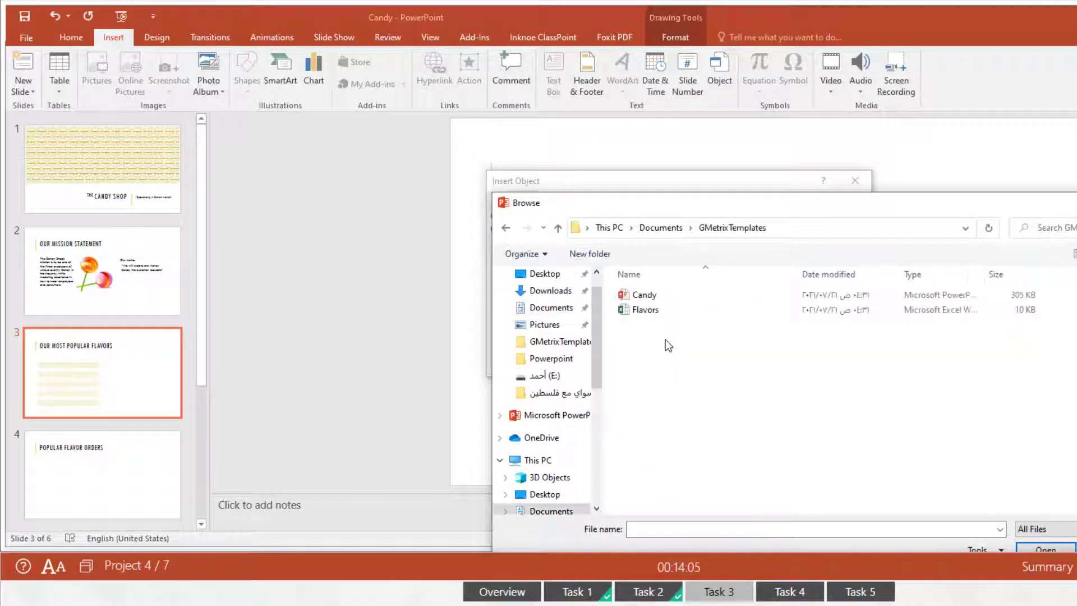
click(658, 310)
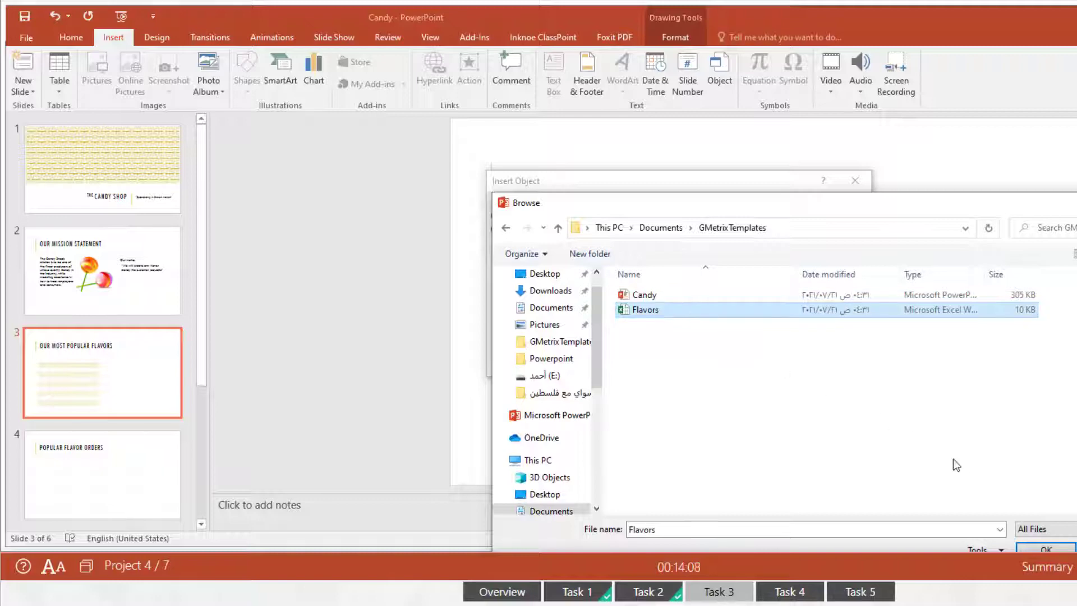
click(1045, 550)
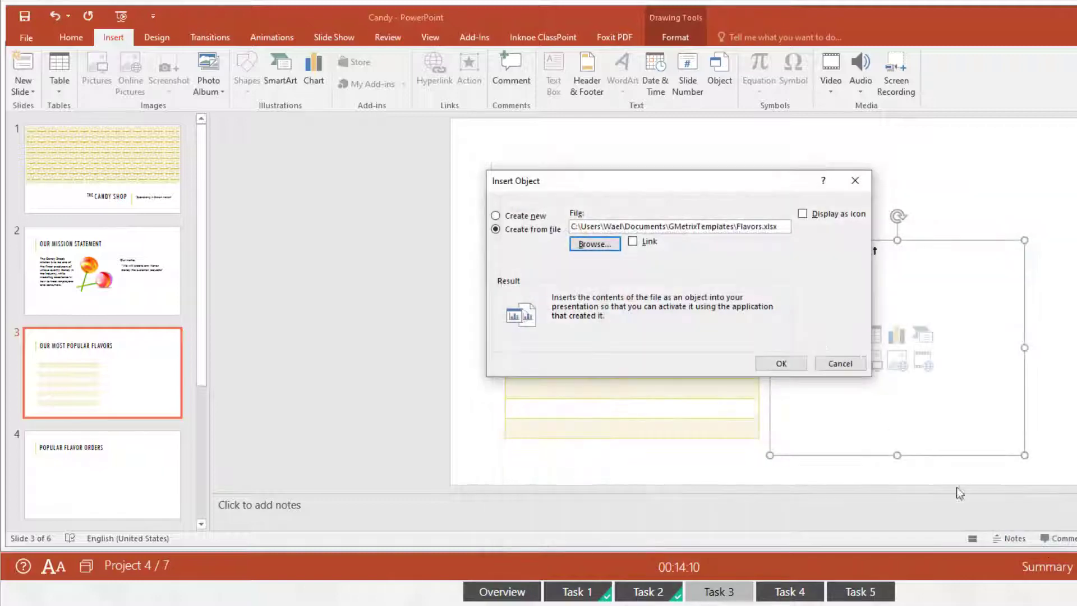
click(782, 369)
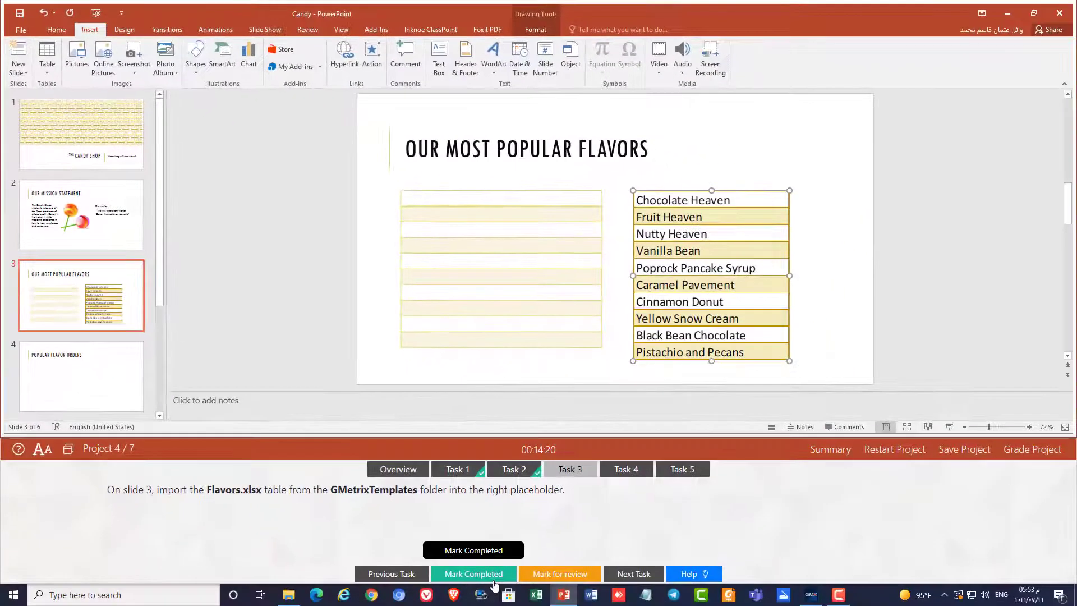
click(485, 572)
Step: Insert a default Pie chart into slide 4's Popular Flavor Orders placeholder and close its data sheet
click(634, 467)
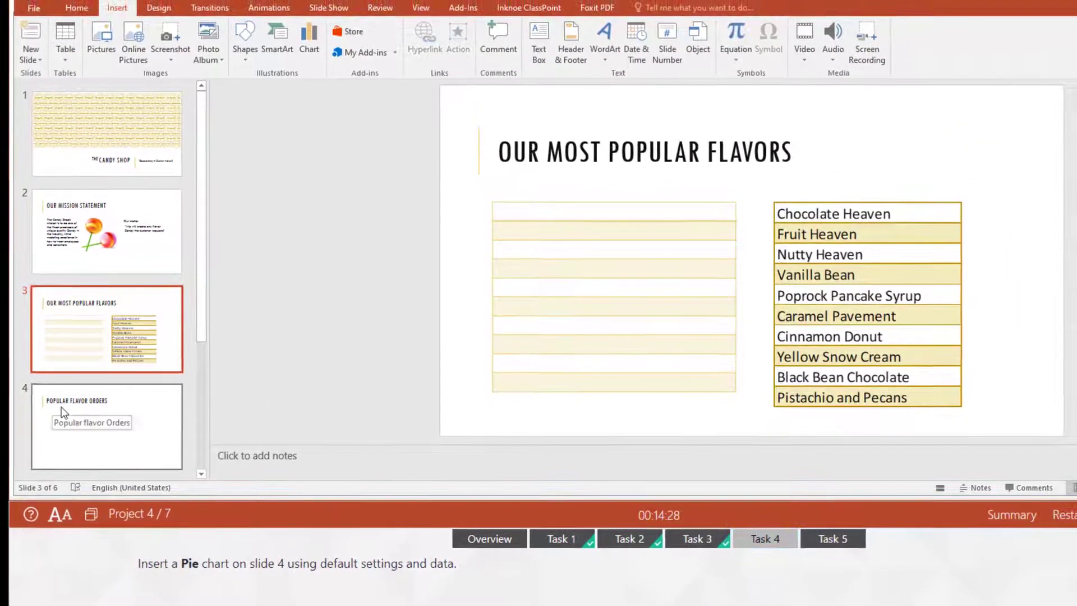
click(109, 420)
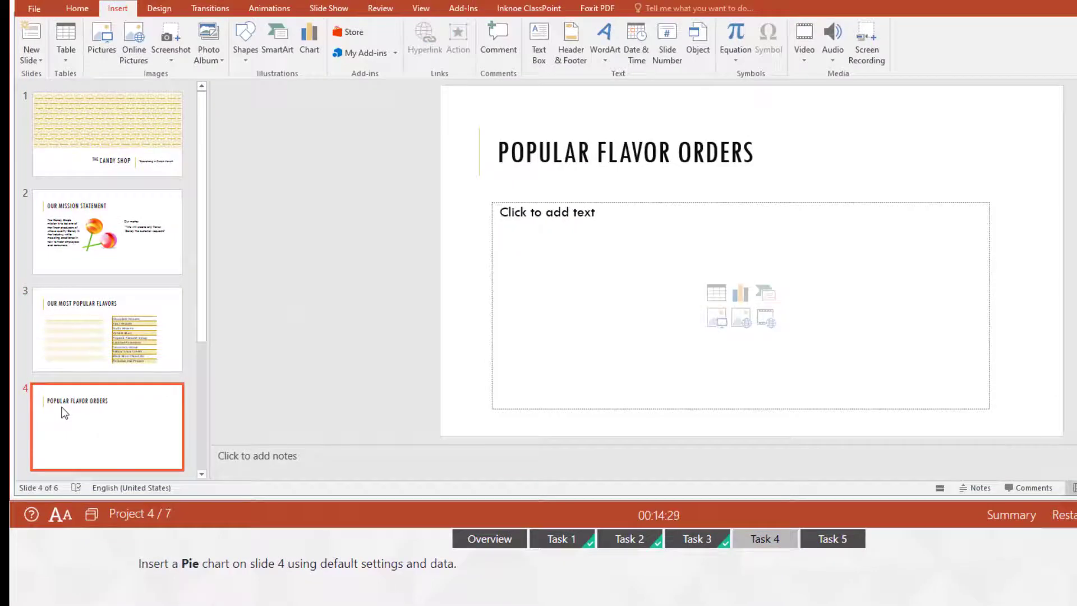
click(740, 293)
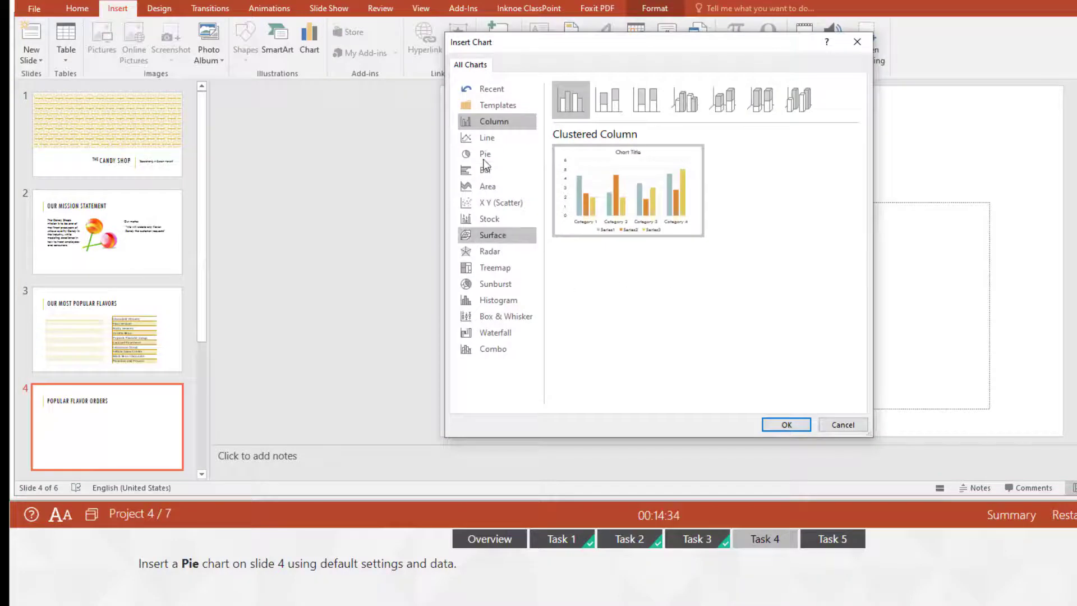
click(483, 160)
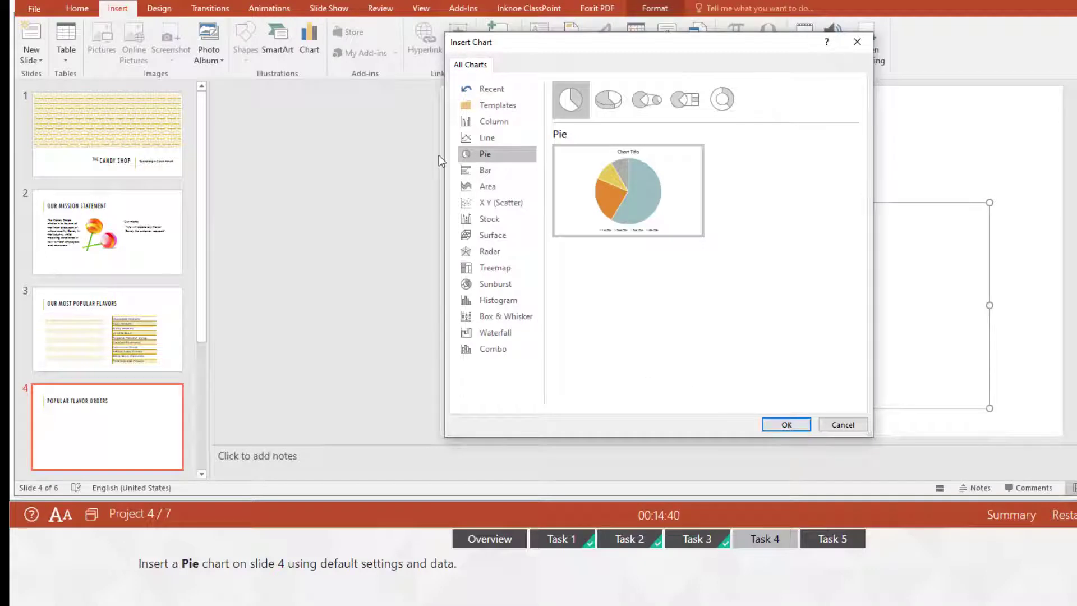
click(481, 157)
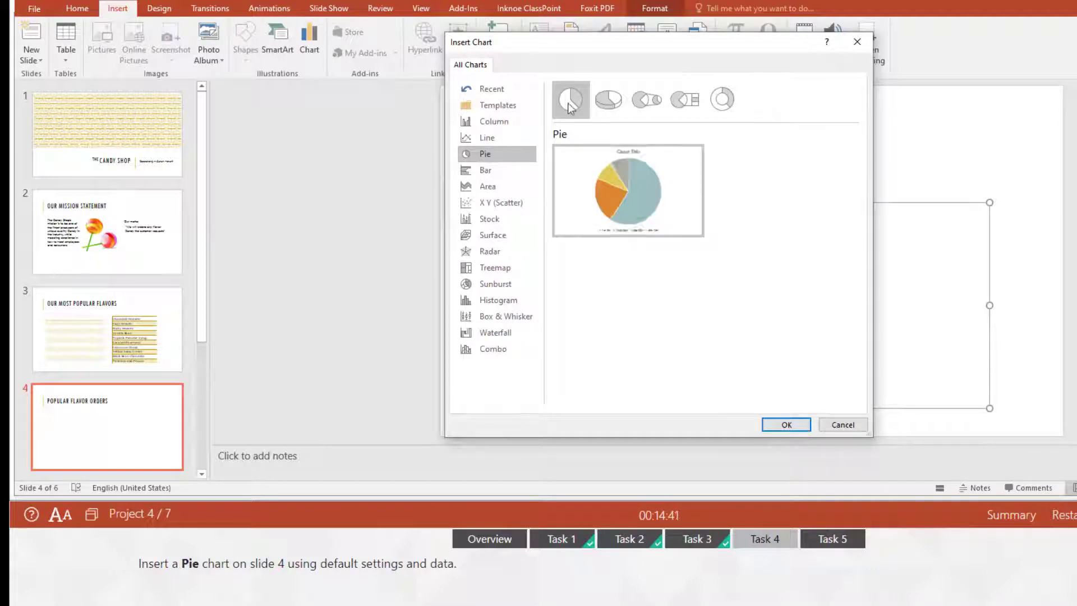
click(787, 425)
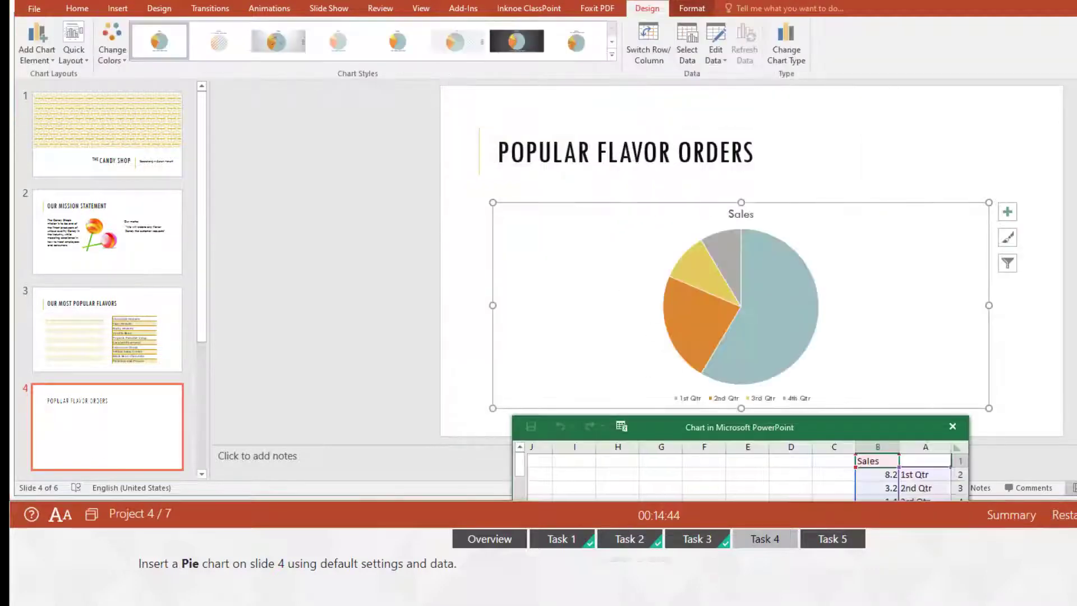
click(953, 426)
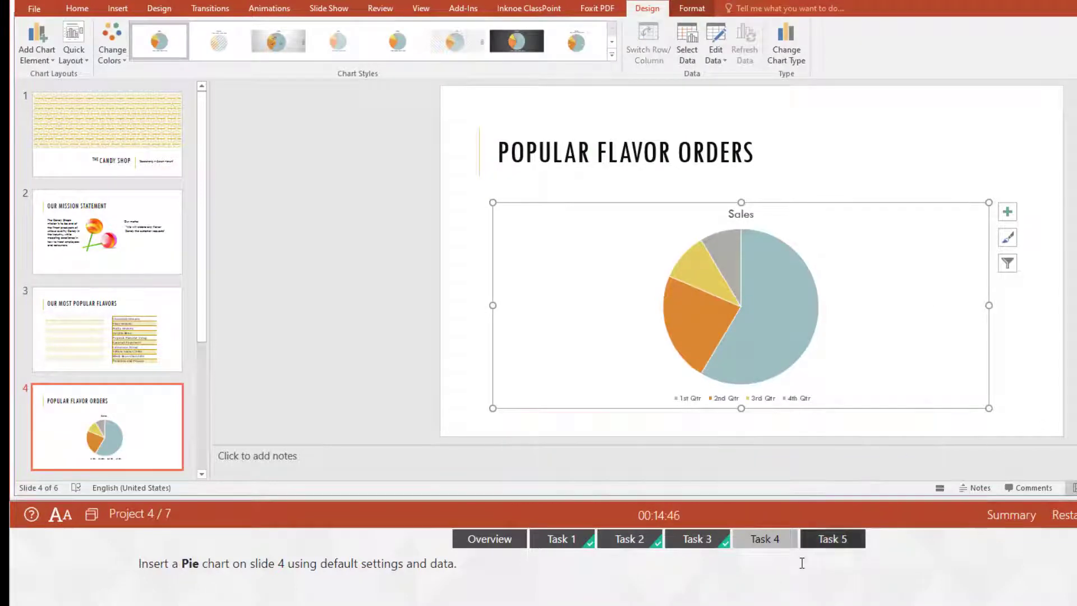
click(836, 540)
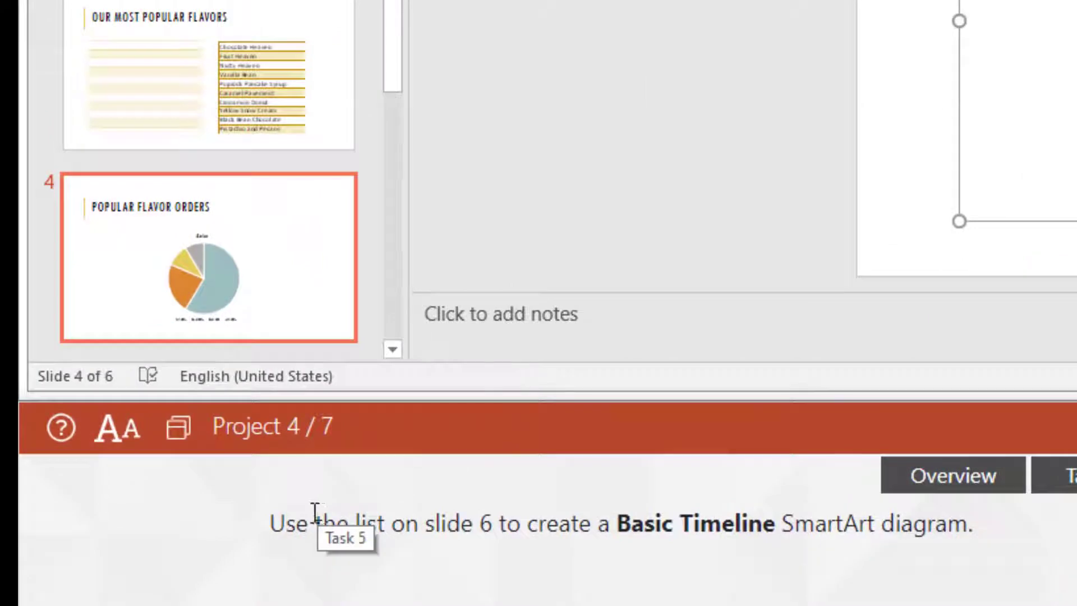
Step: Convert slide 6's five-line ordering list into a Basic Timeline SmartArt
drag(399, 106, 393, 166)
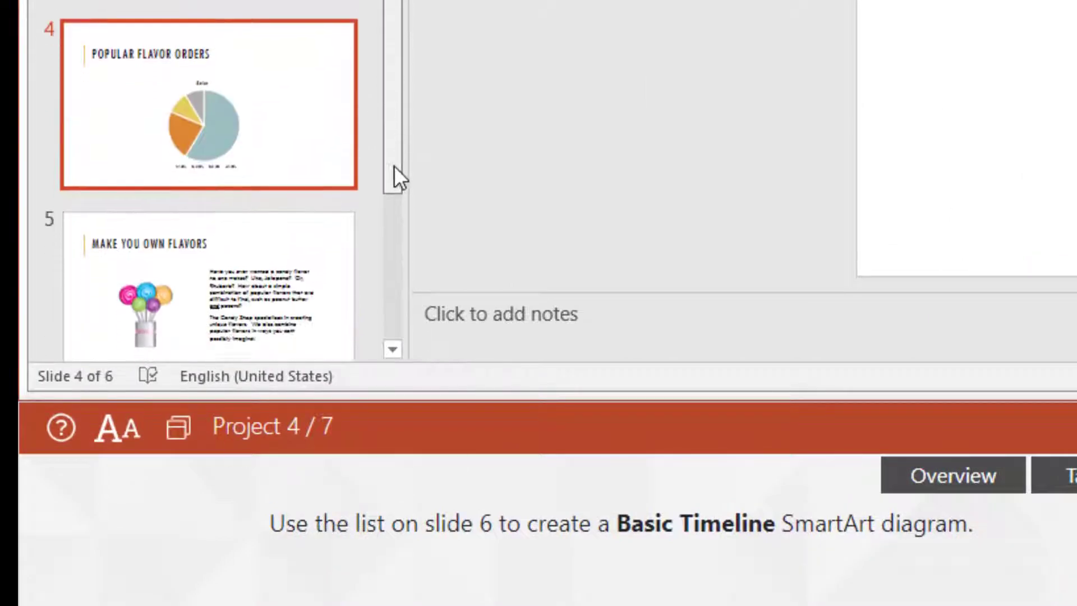
click(224, 348)
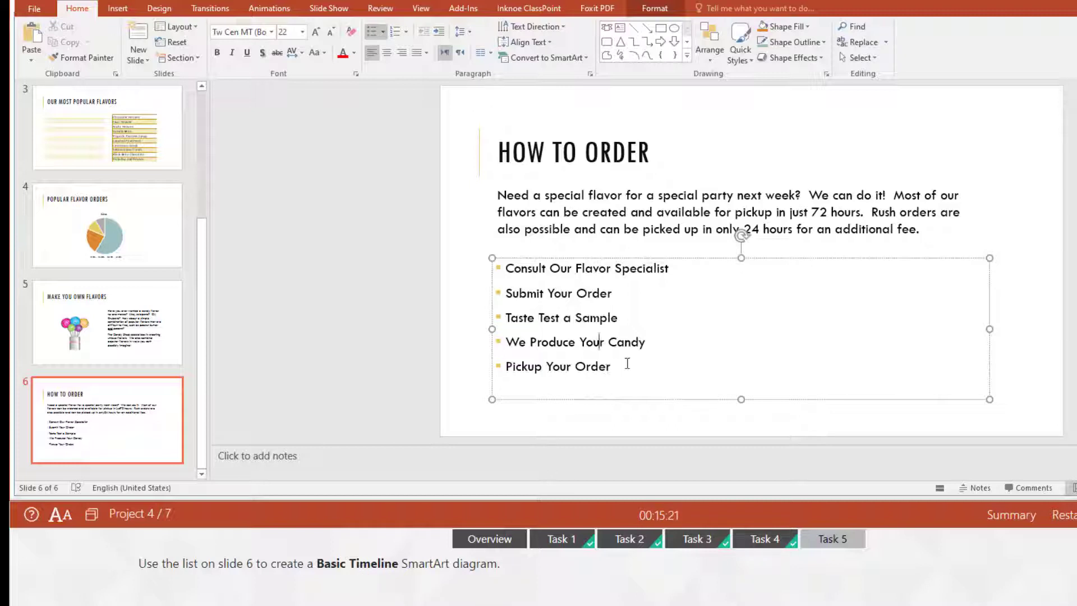
drag(627, 363, 503, 269)
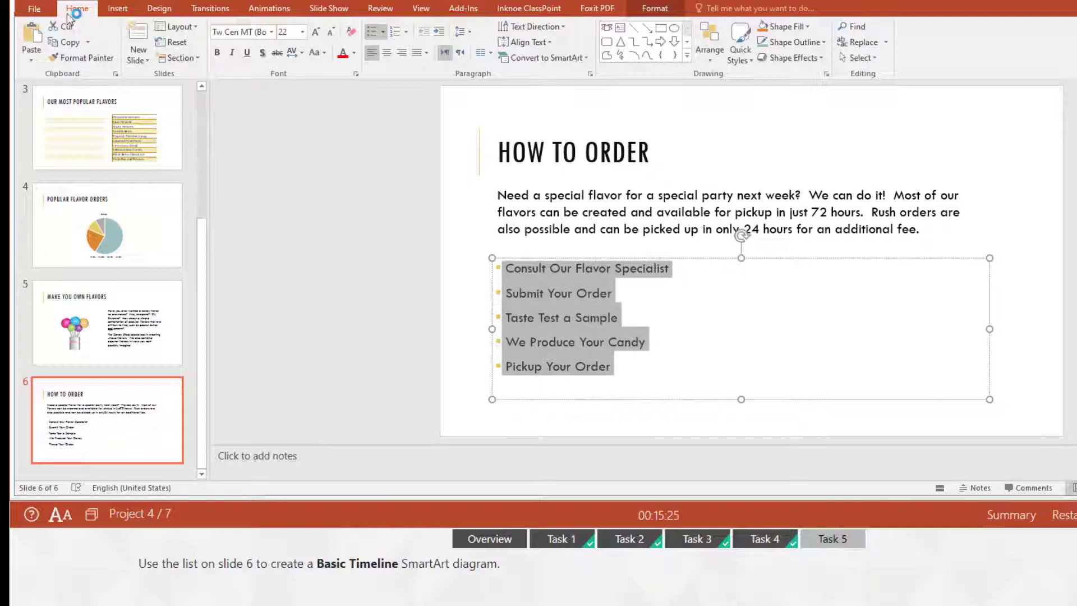
click(544, 56)
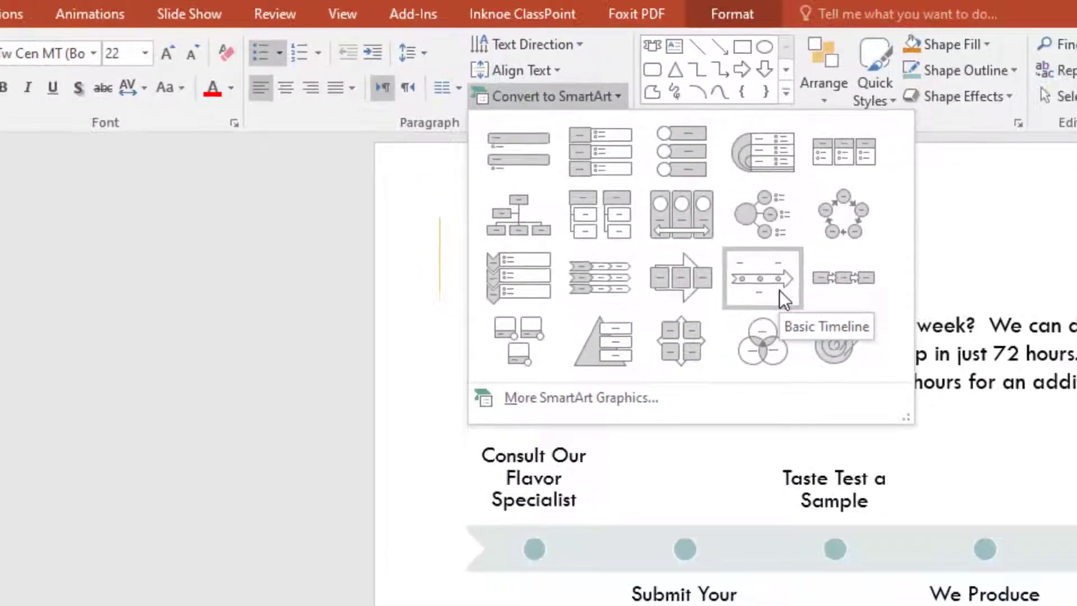
click(780, 291)
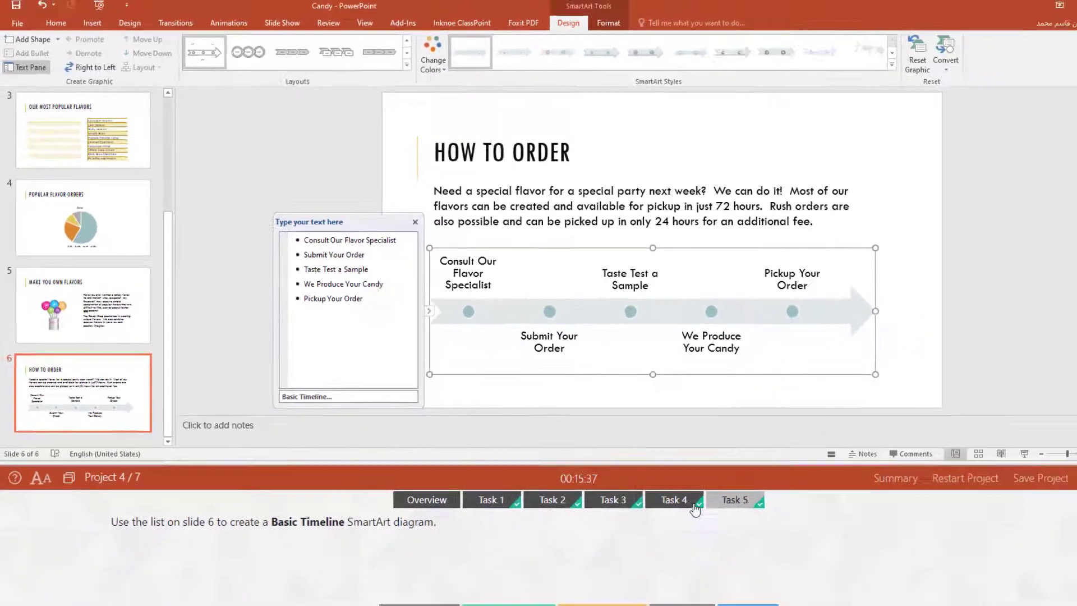
click(626, 469)
click(578, 469)
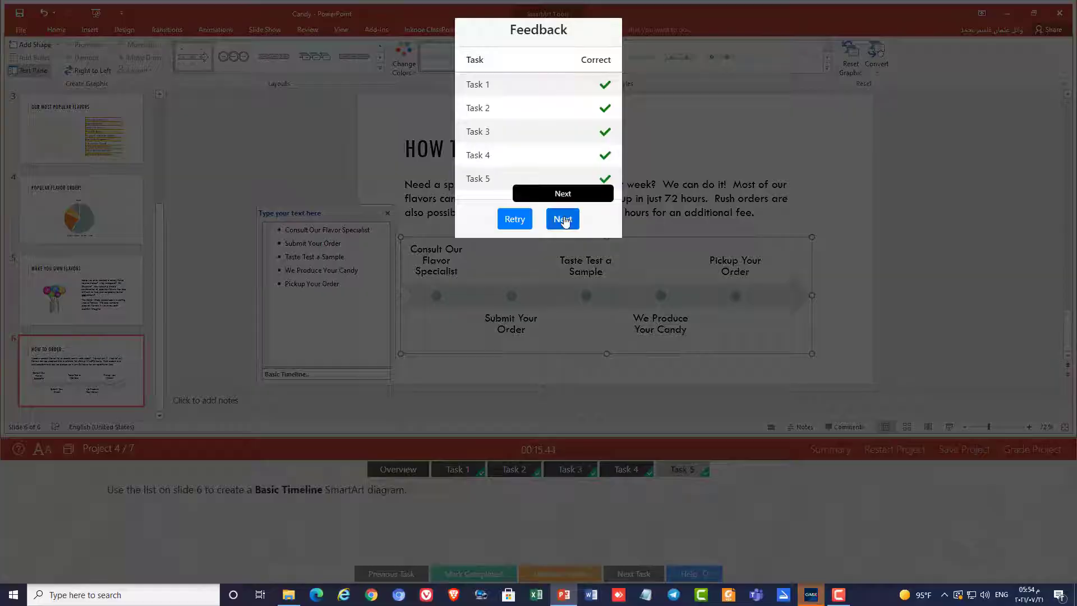
Step: Continue to Project 5's rodeo deck and select slide 7's empty content placeholder
click(563, 218)
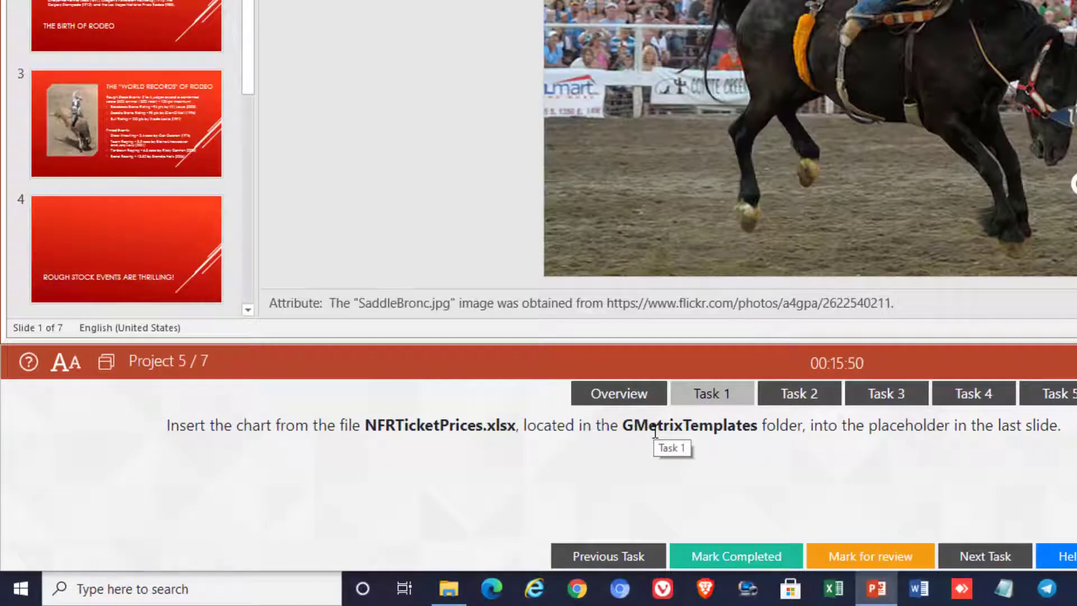
double_click(1012, 427)
click(1016, 431)
click(1017, 430)
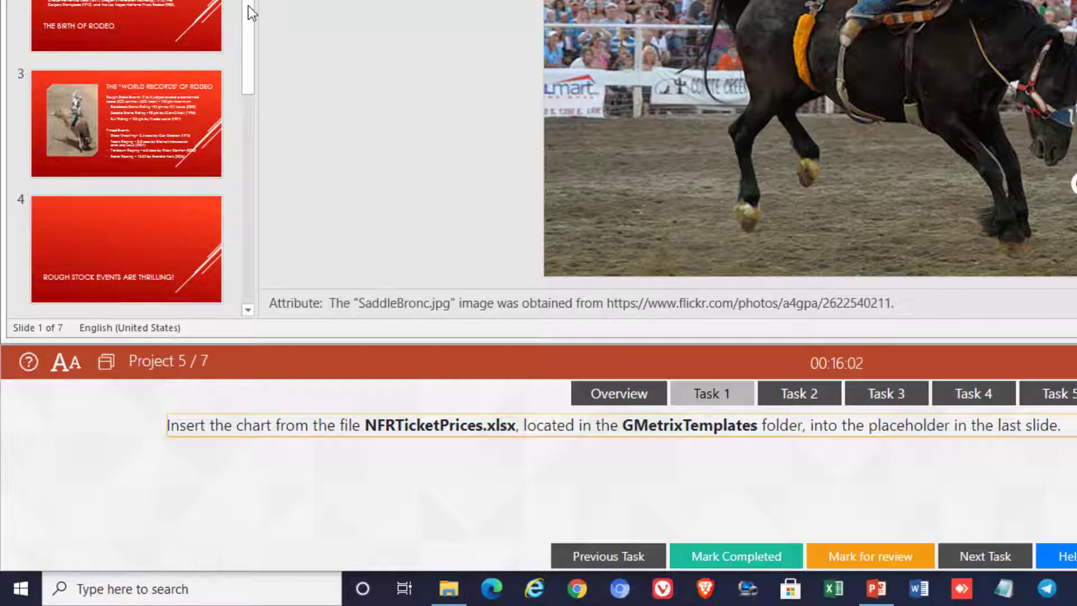
click(248, 85)
drag(248, 85, 247, 331)
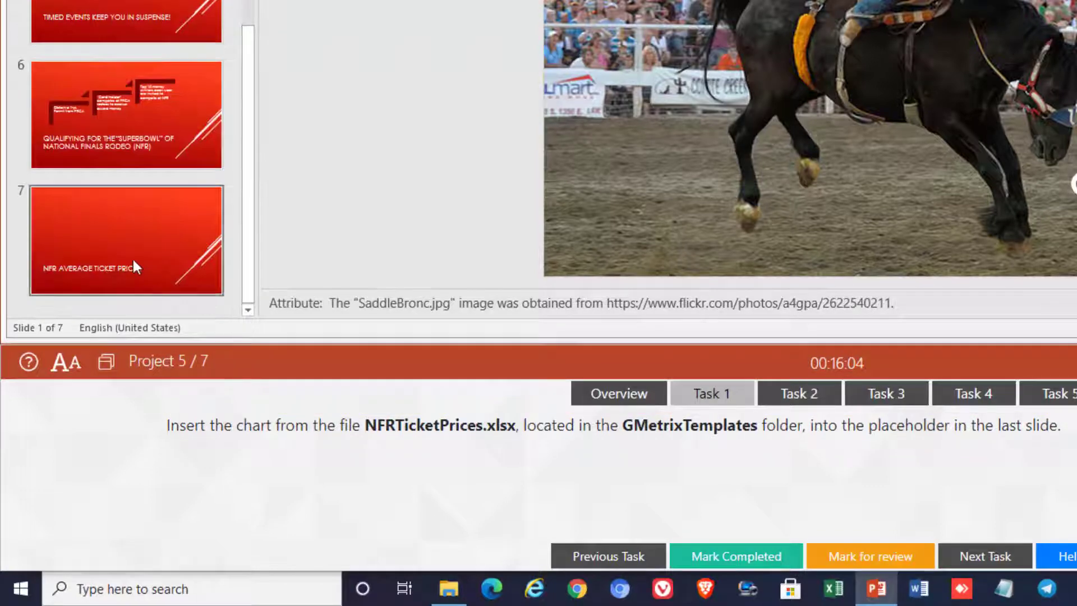
click(133, 264)
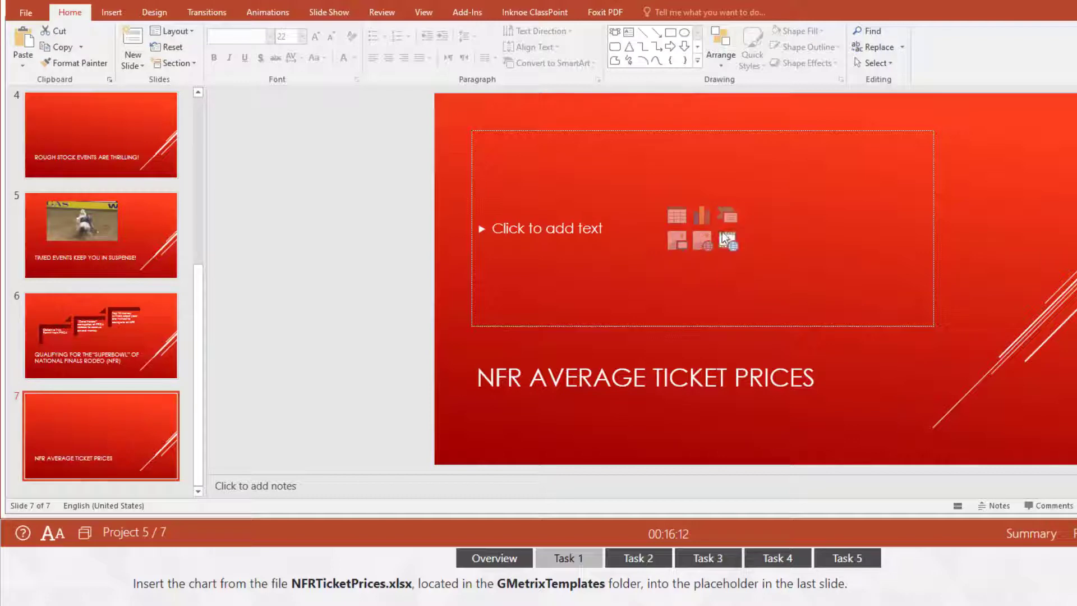
click(666, 131)
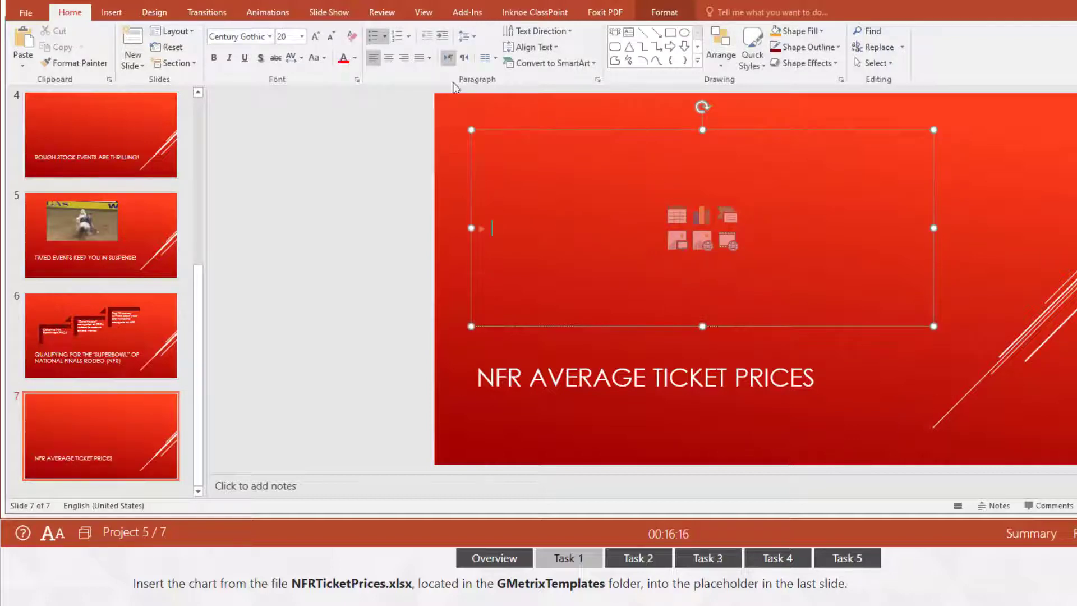
Step: Embed GMetrixTemplates\NFRTicketPrices.xlsx as an object in slide 7's placeholder
click(115, 14)
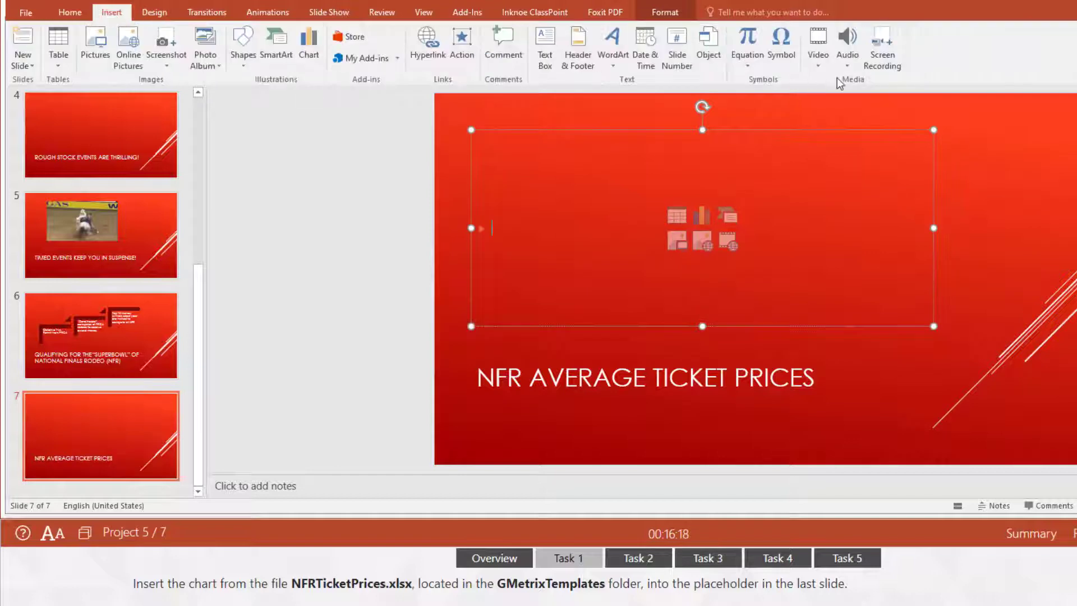
click(709, 45)
click(515, 202)
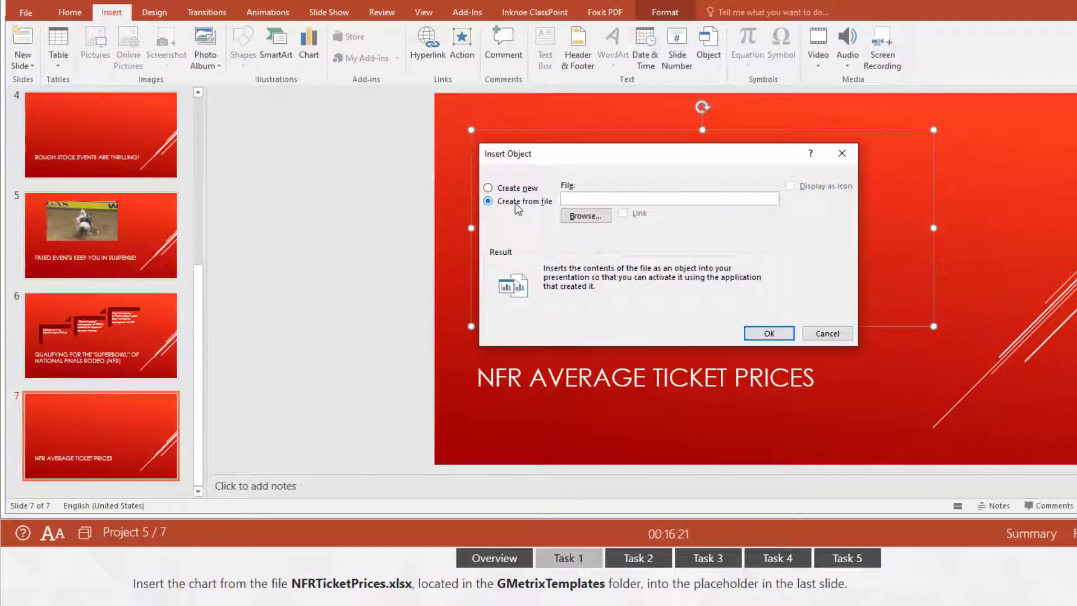
click(593, 221)
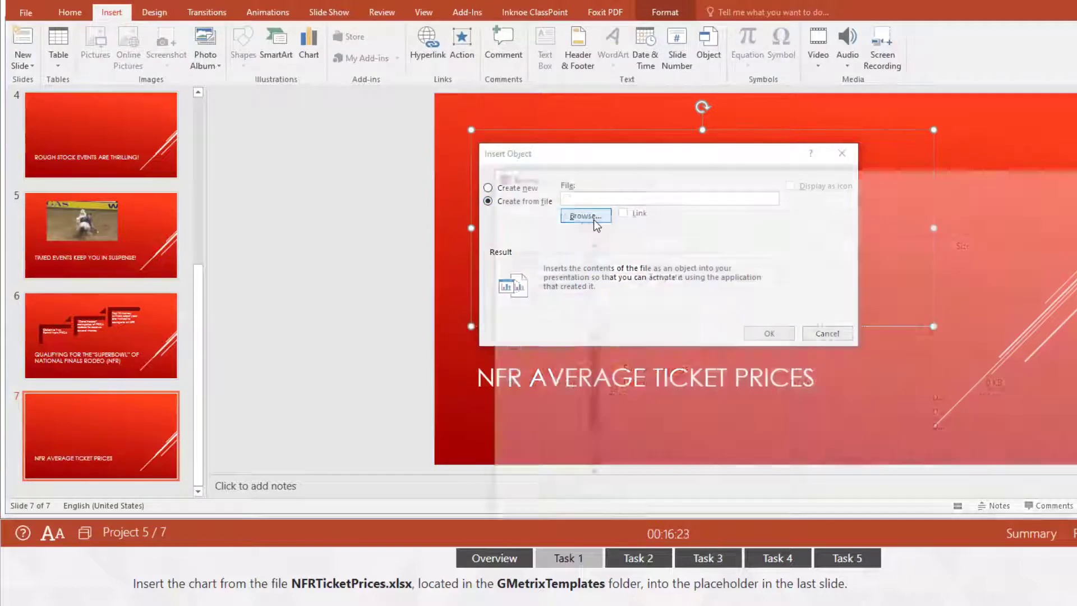
double_click(645, 310)
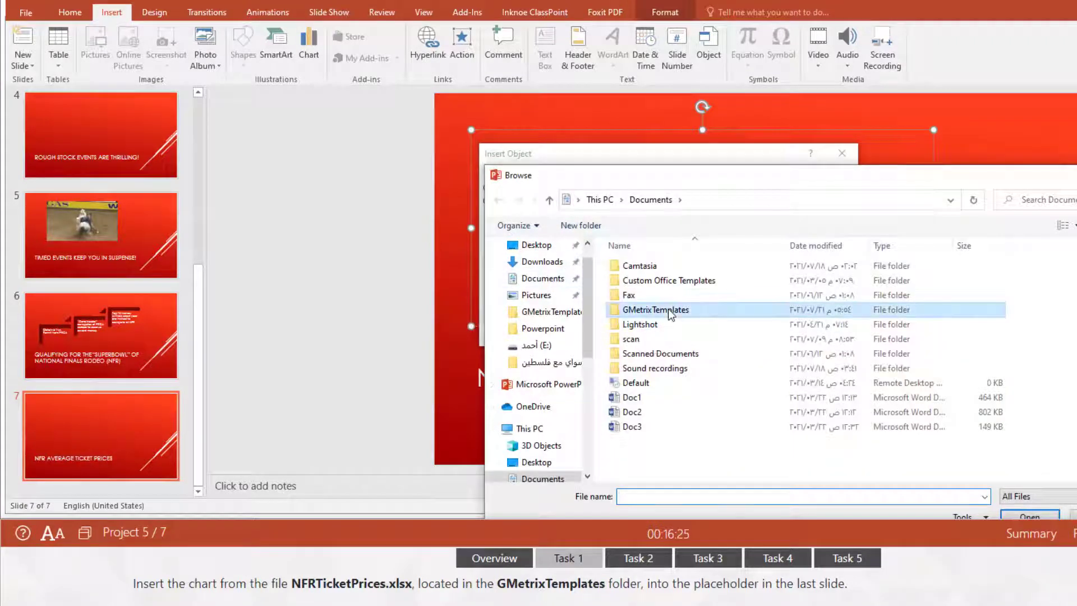
click(648, 282)
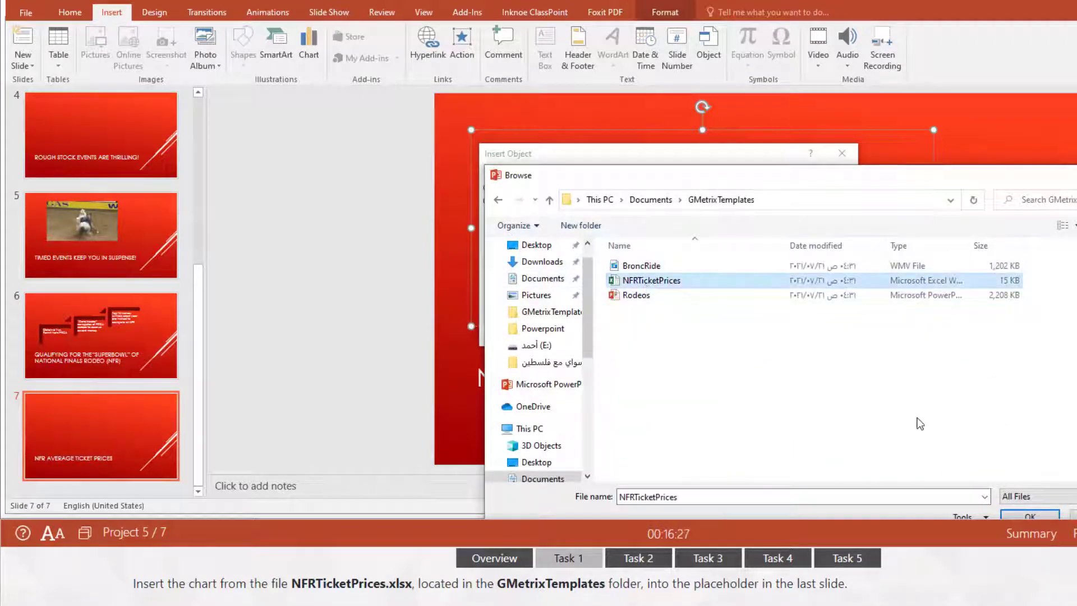
click(1029, 518)
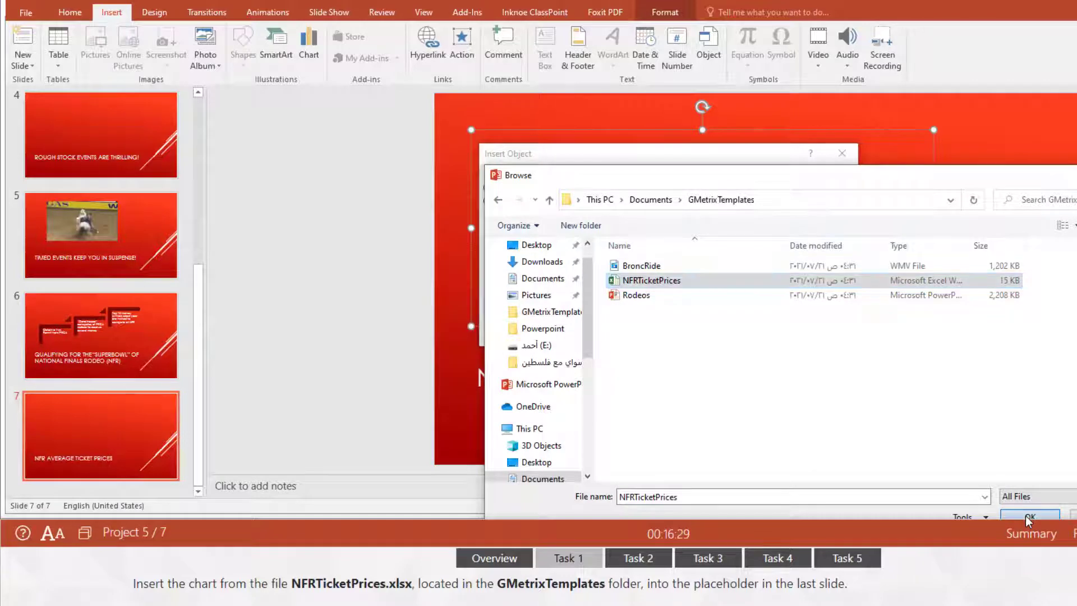
click(782, 336)
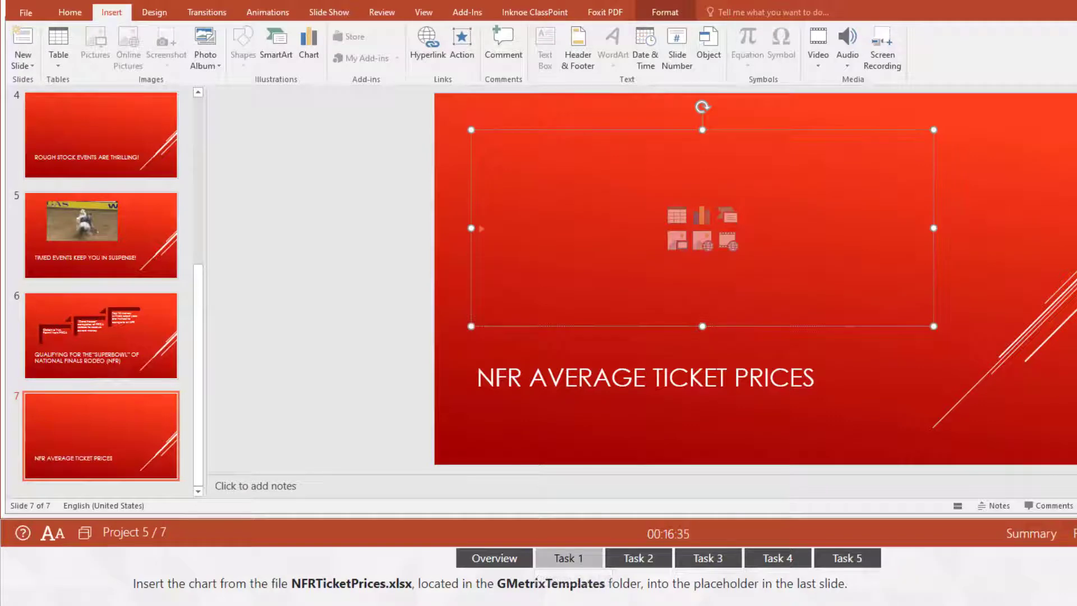
Step: Paste 'Win $1,000 to receive a permanent PRCA Card' as the SmartArt's new last entry
click(631, 558)
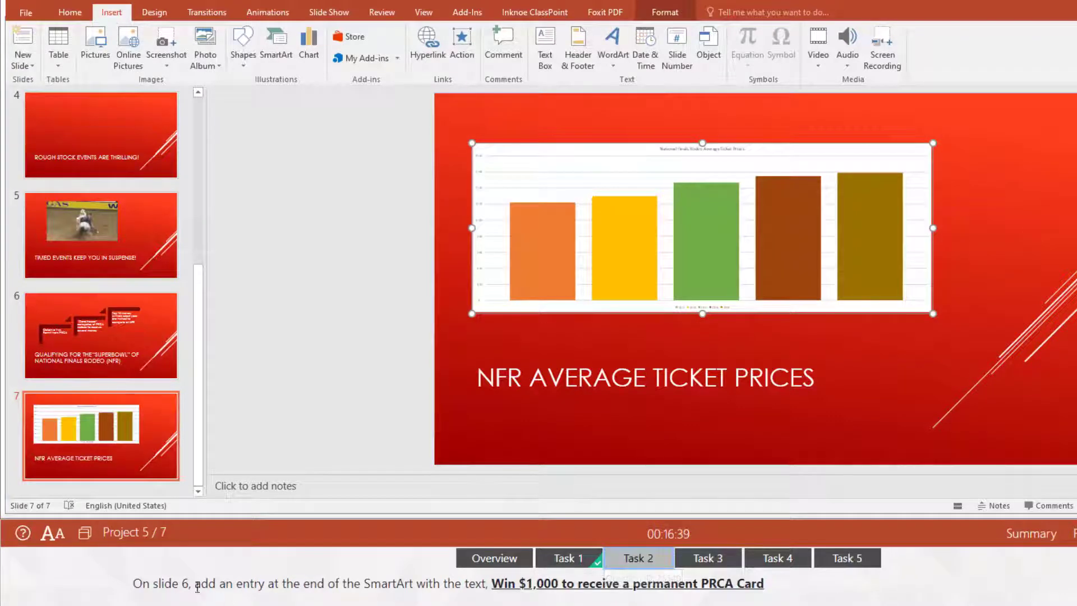
click(144, 367)
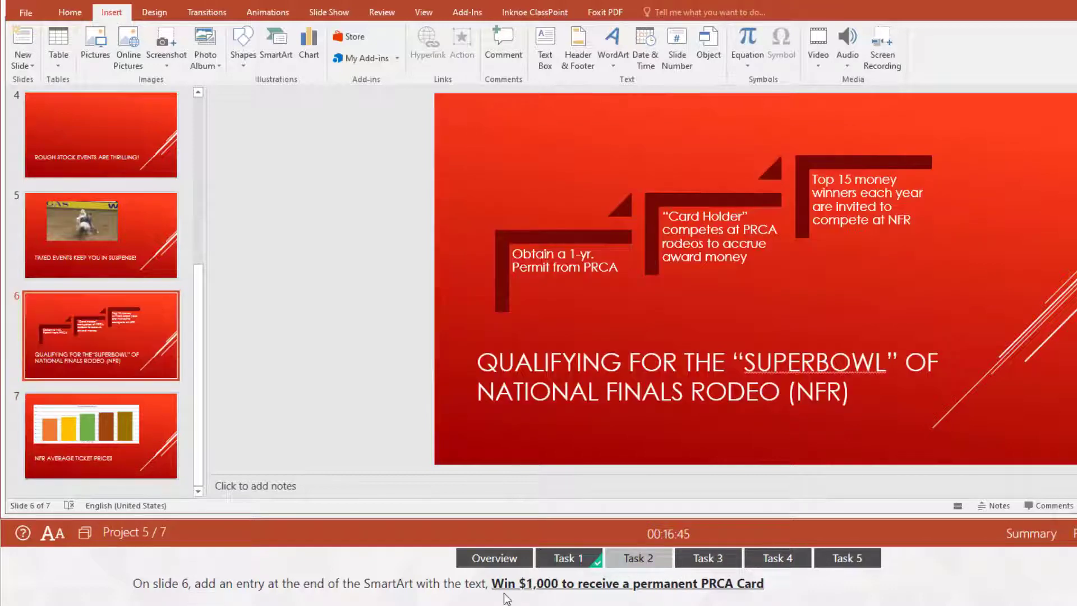
drag(493, 583, 772, 598)
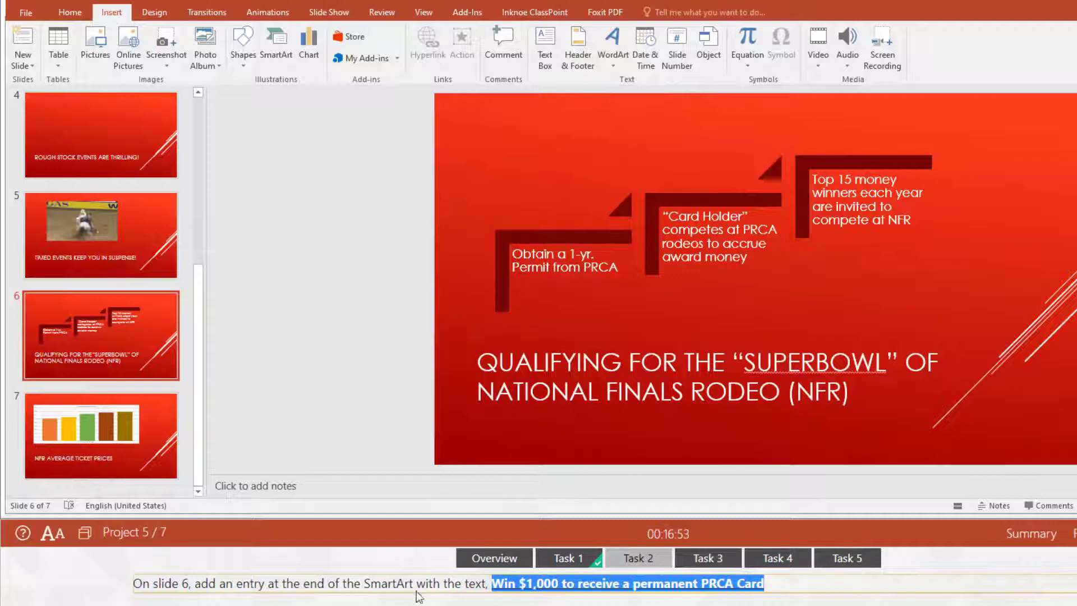
click(814, 194)
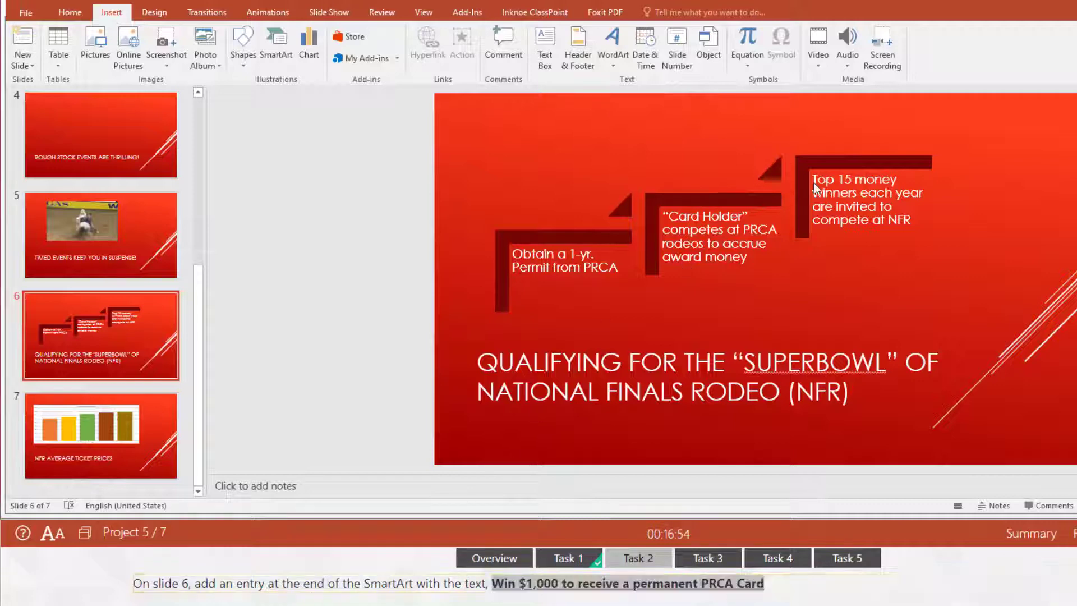
click(832, 206)
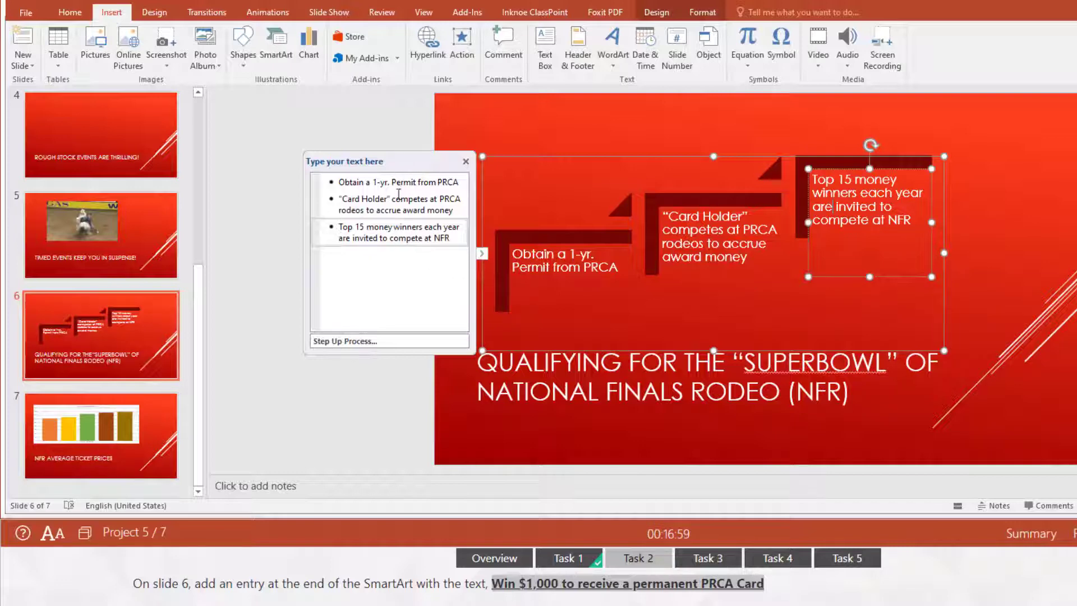
click(452, 240)
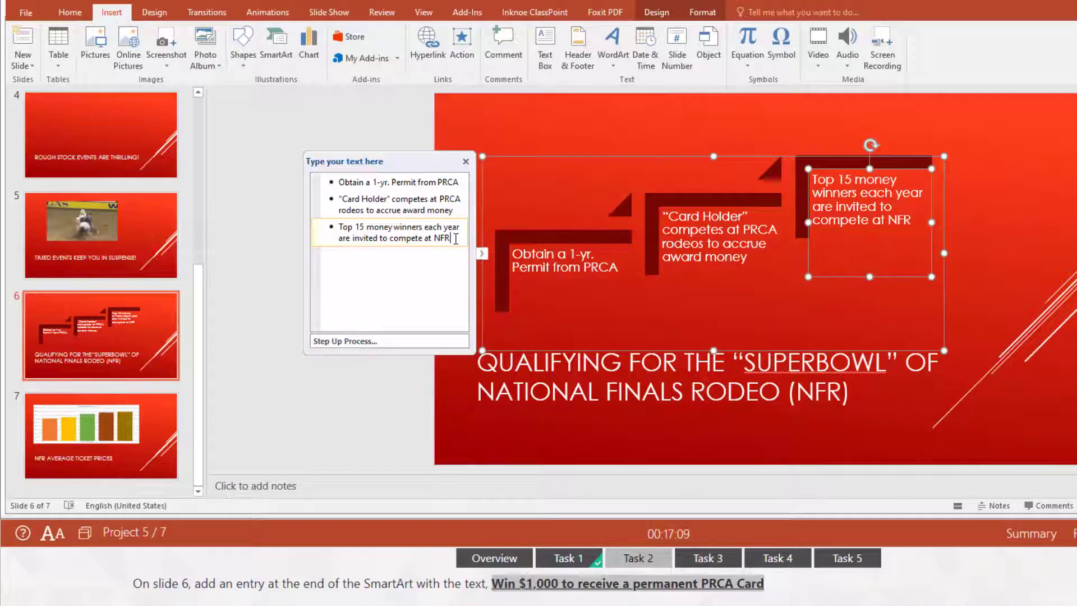
key(Return)
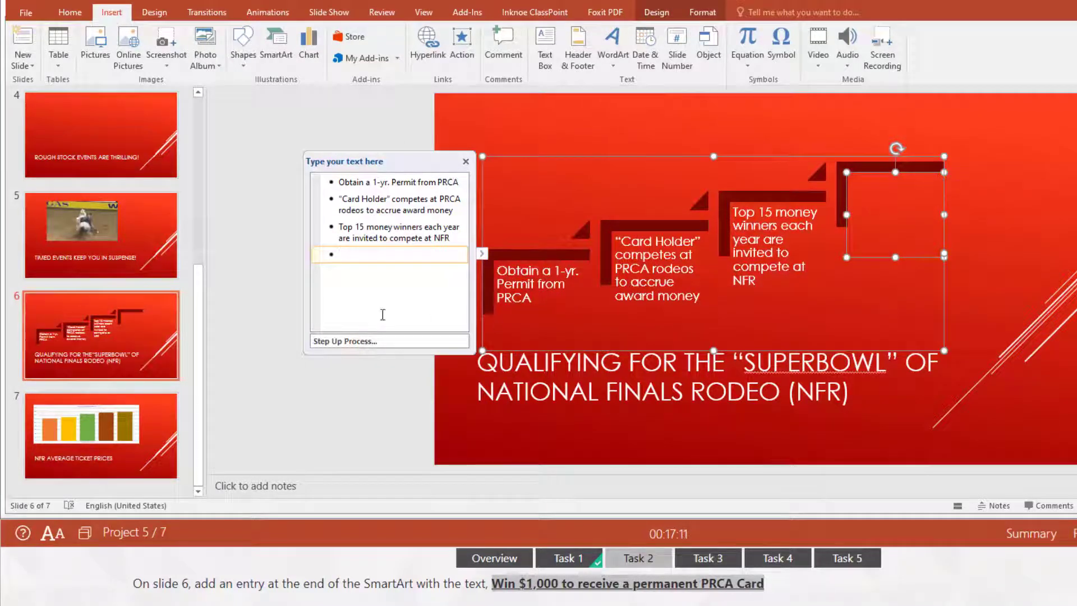
right_click(354, 256)
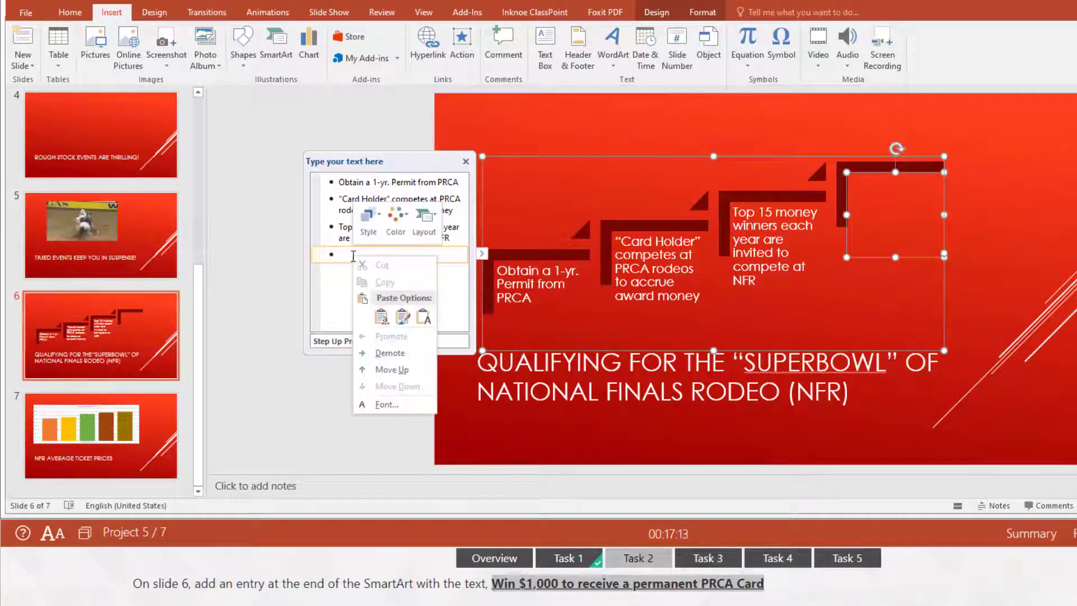
click(423, 318)
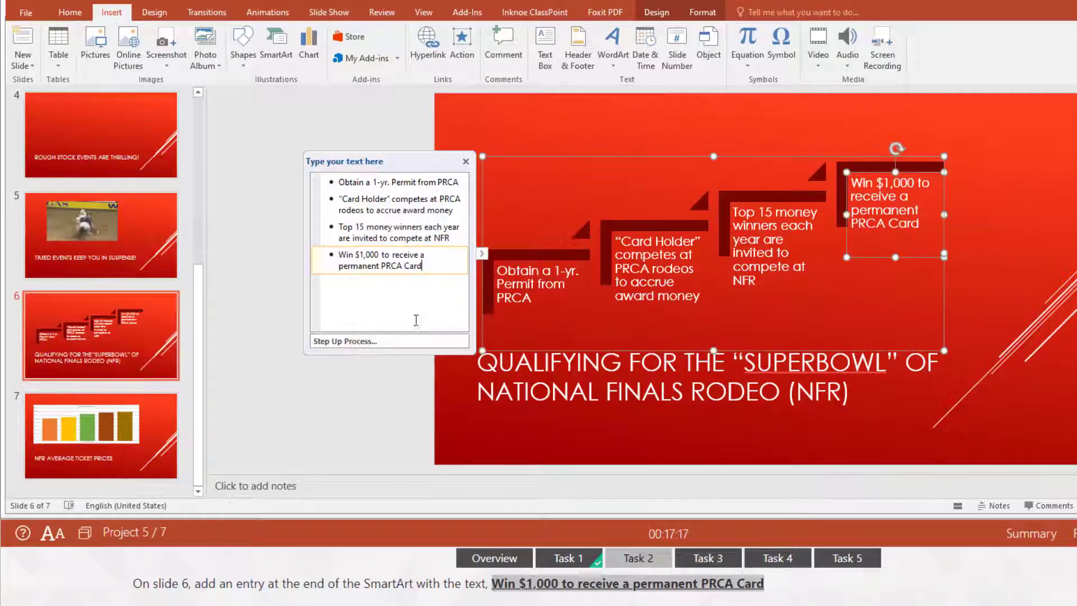
click(493, 392)
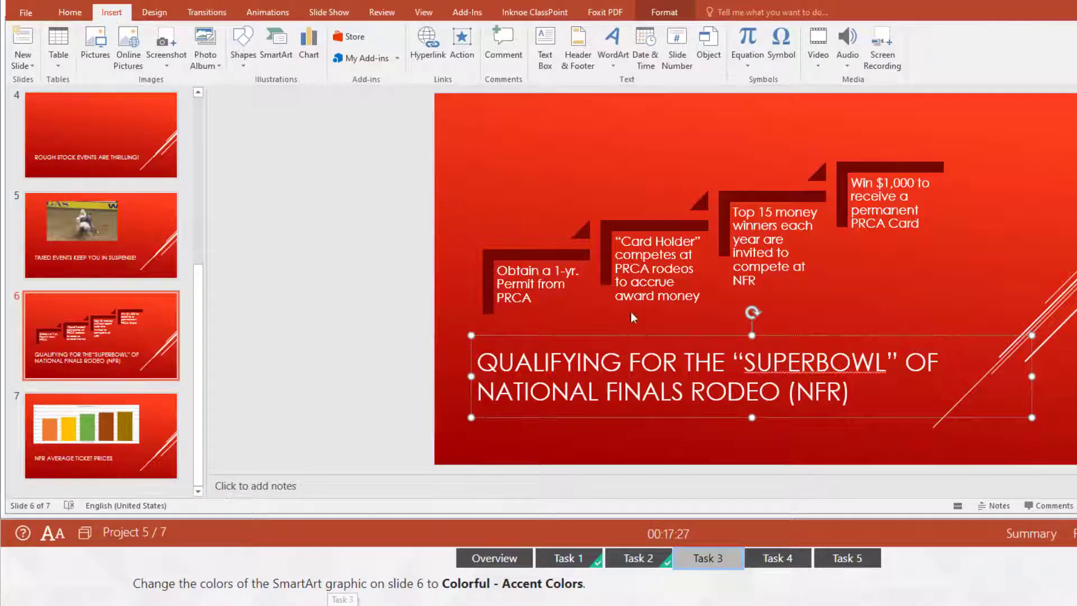
Step: Apply the Colorful - Accent Colors scheme to slide 6's SmartArt graphic
click(620, 232)
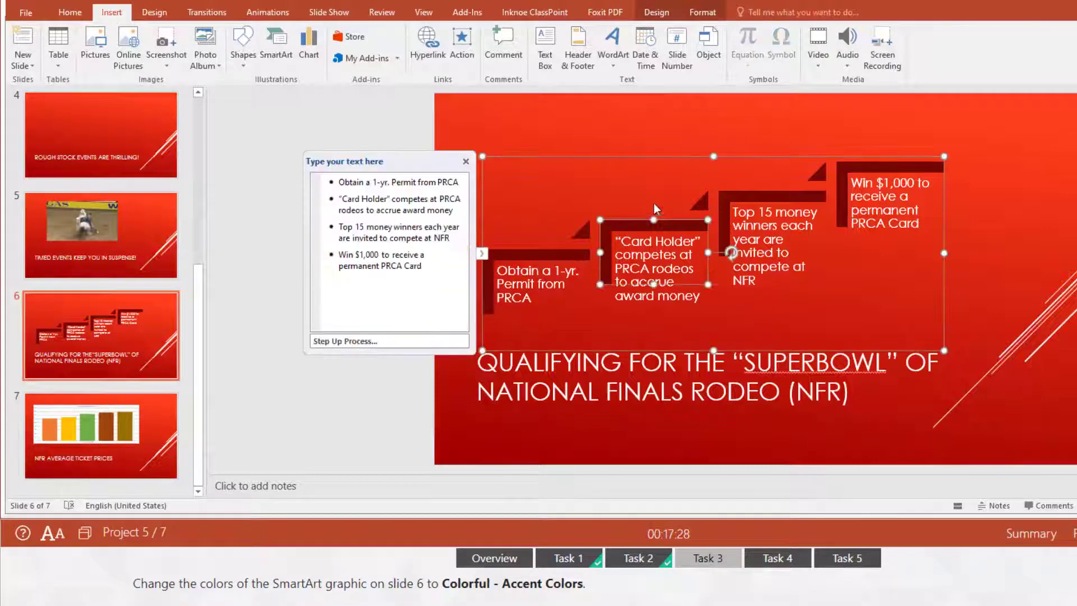
click(675, 157)
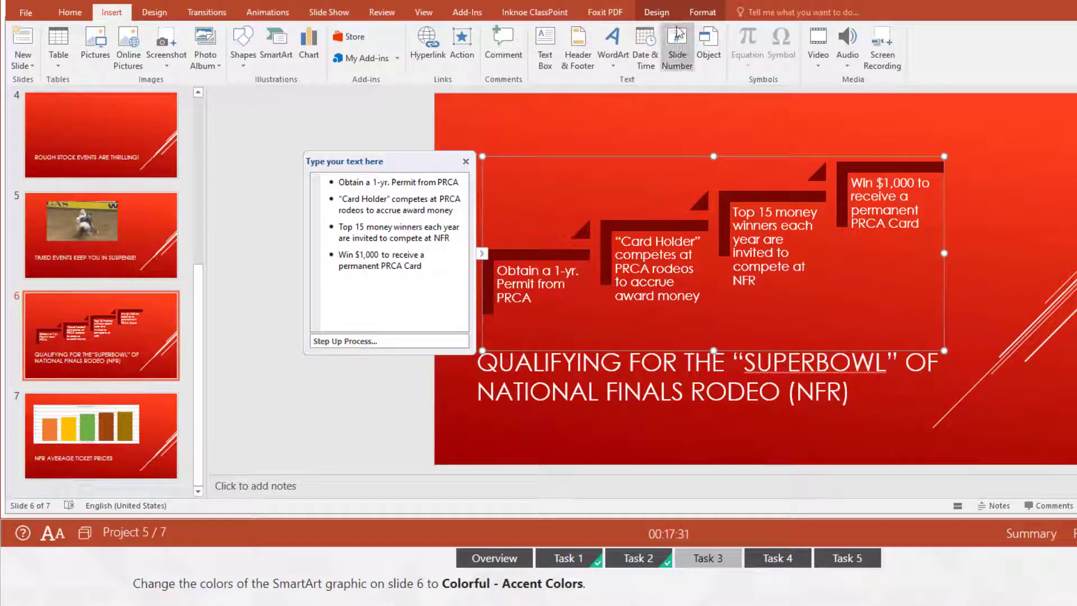
click(657, 13)
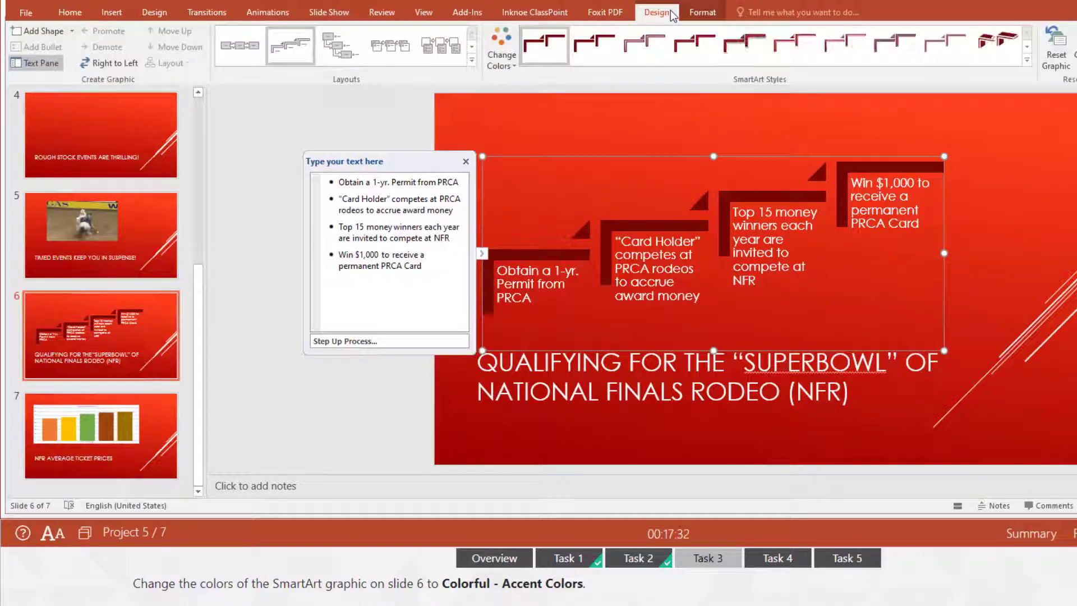
click(502, 53)
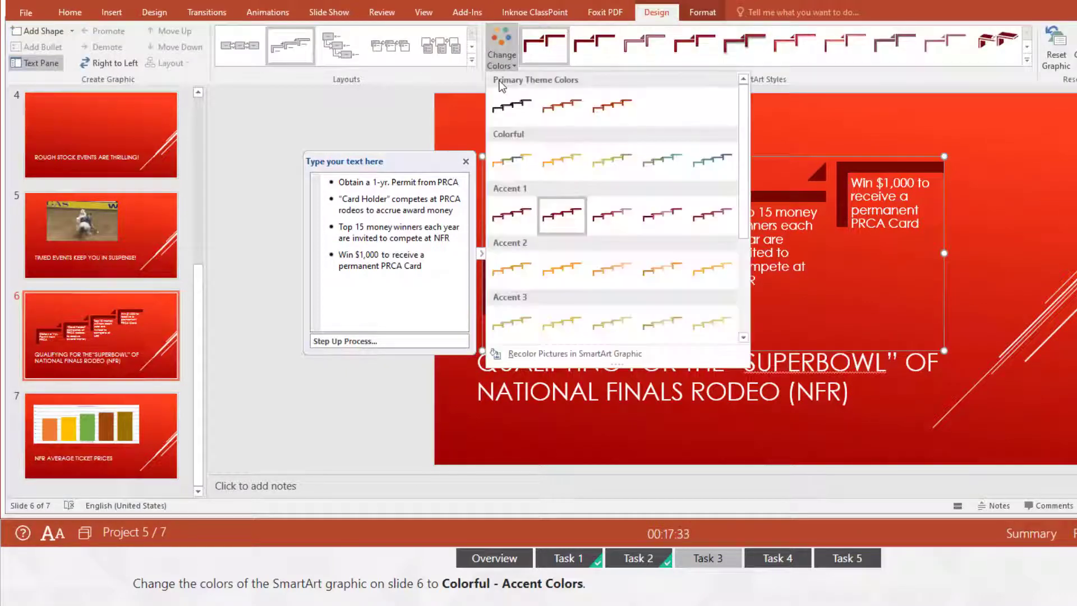
click(510, 161)
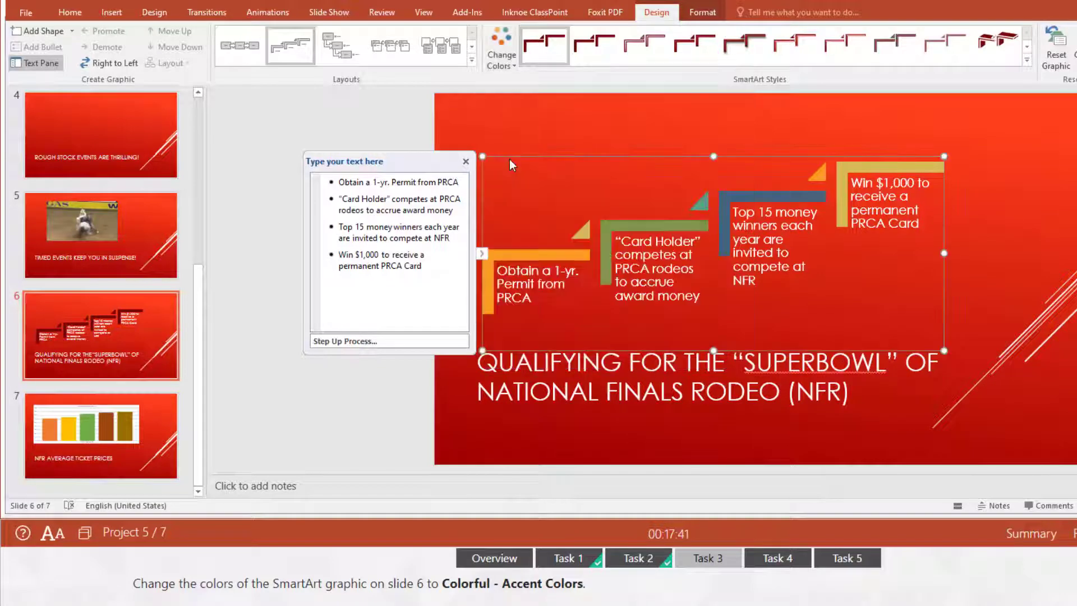
click(777, 559)
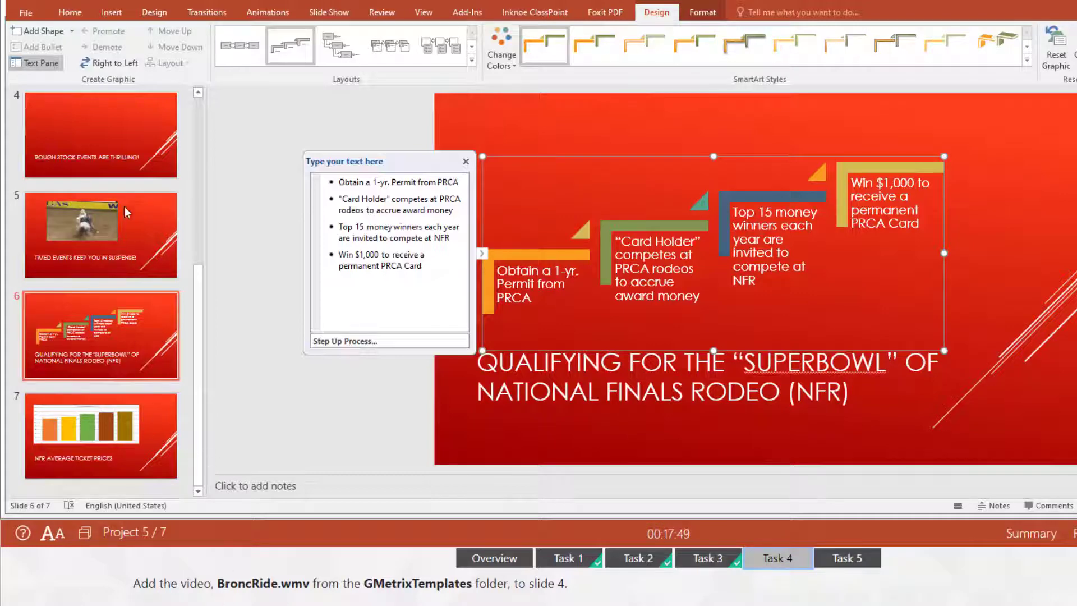
Step: Insert the BroncRide.wmv video into slide 4's content placeholder and mark Task 4 completed
click(144, 160)
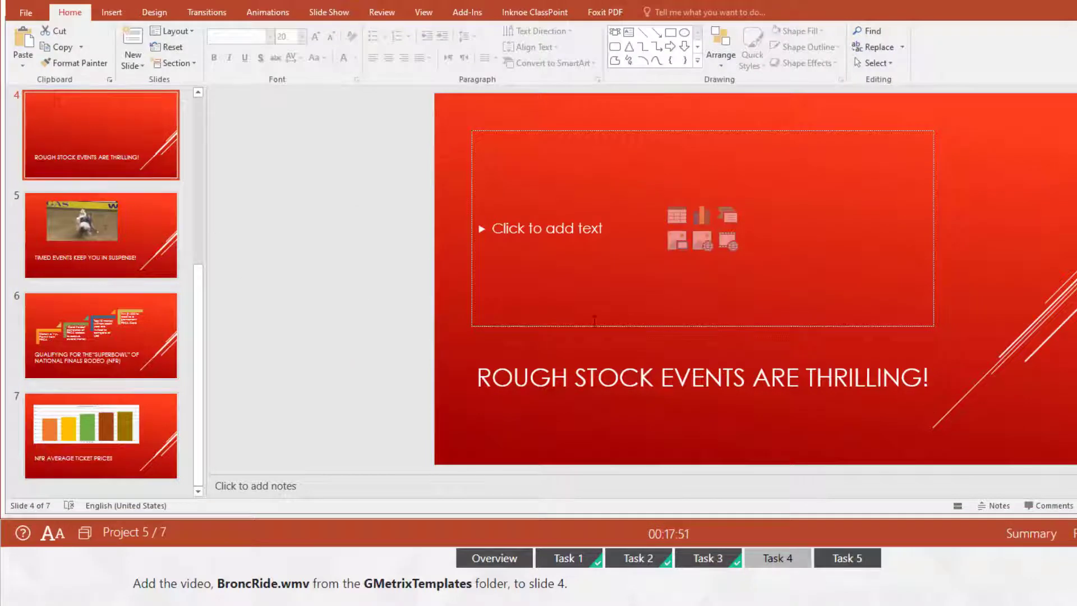
click(728, 242)
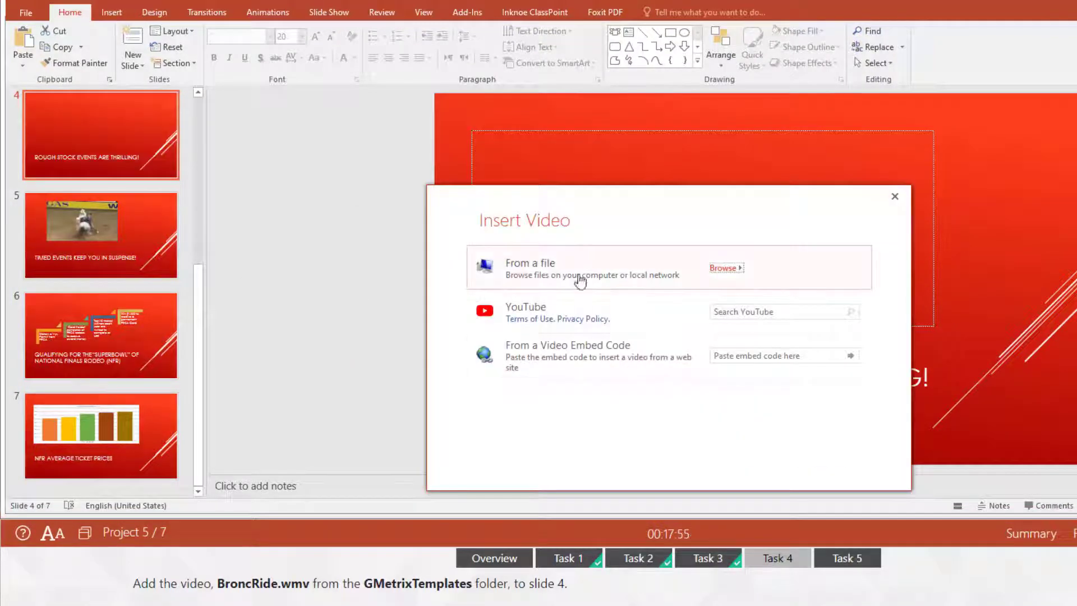
click(588, 273)
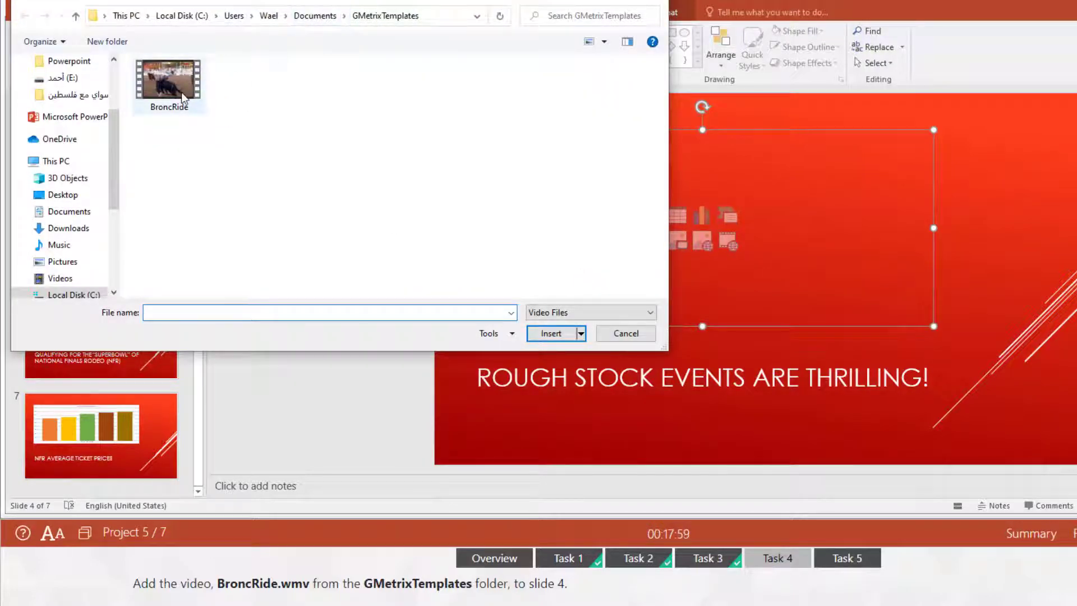
click(168, 84)
click(539, 338)
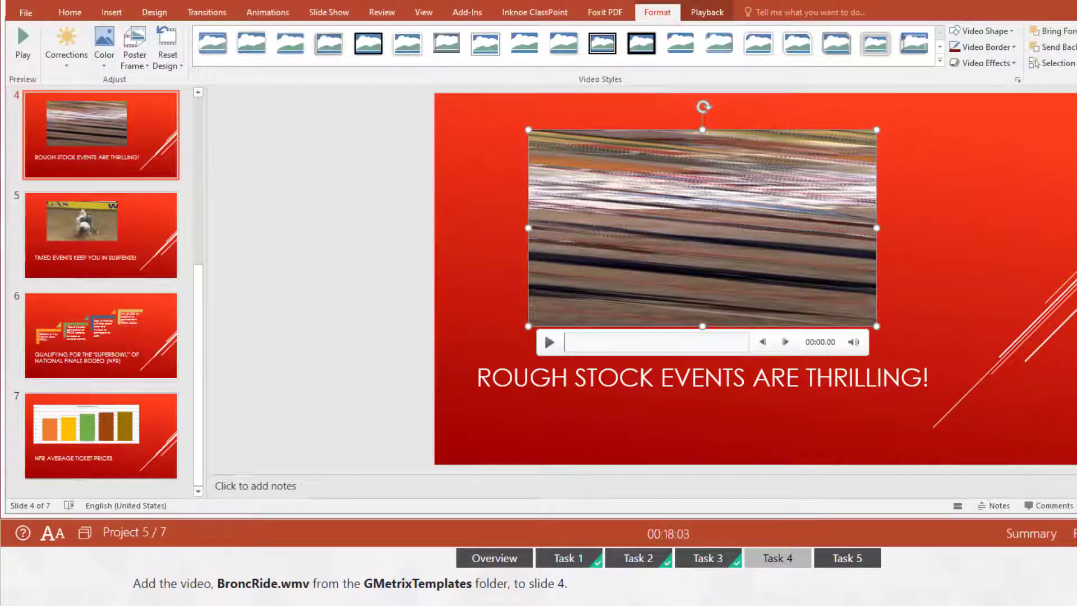
click(846, 559)
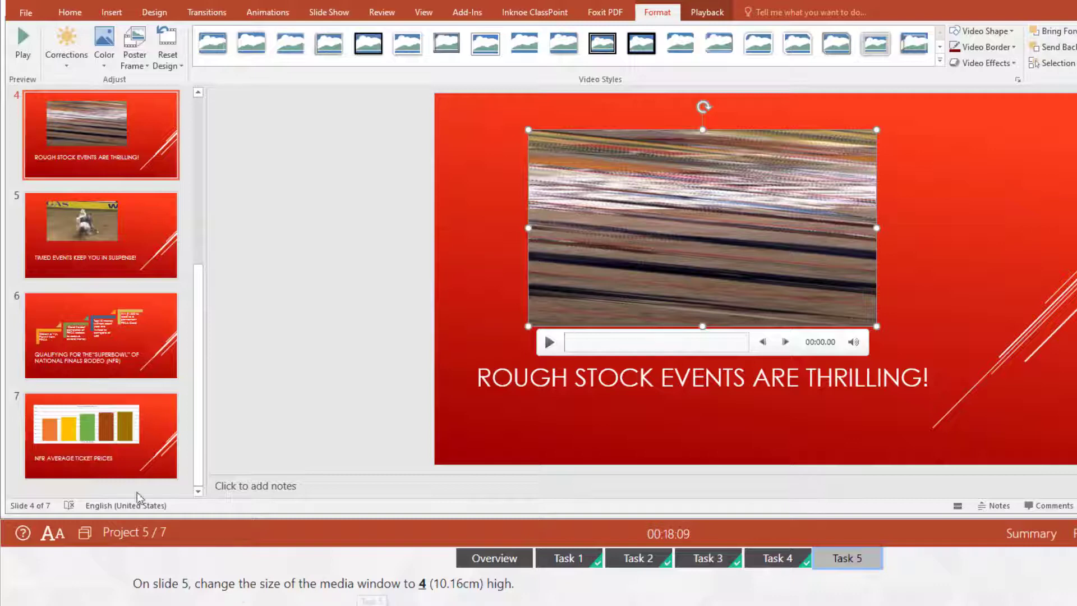
Step: Set the slide 5 video's height to 10.16 cm and mark Task 5 completed
click(82, 236)
click(716, 230)
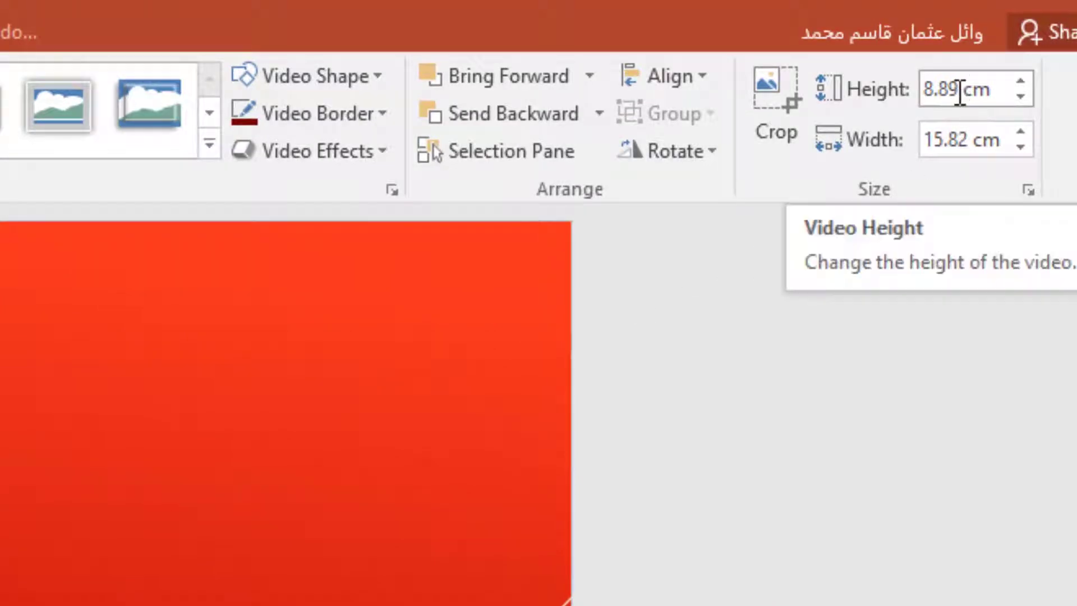
drag(963, 88, 941, 101)
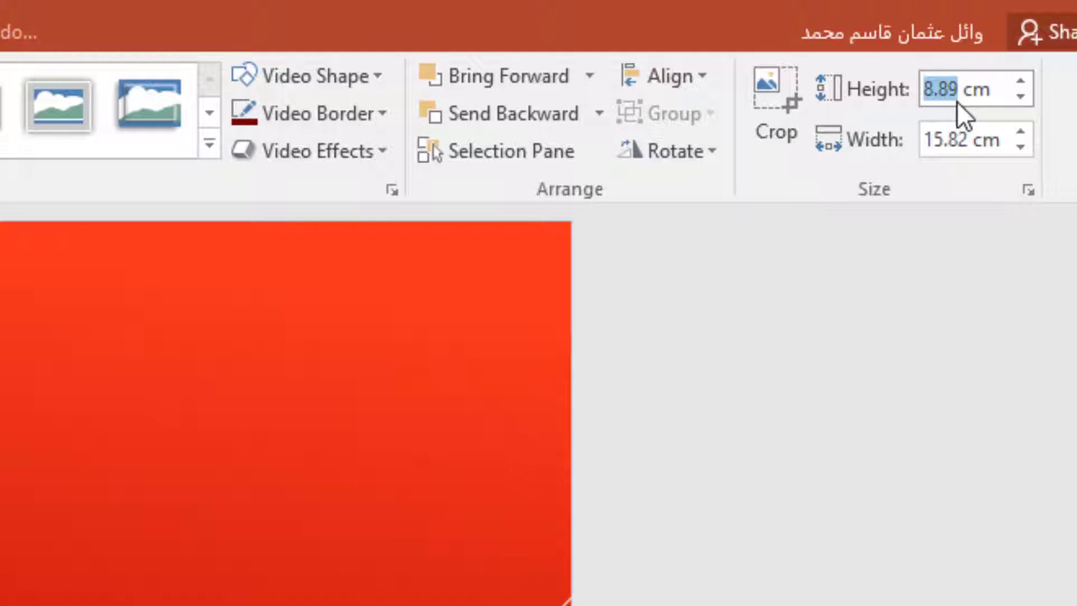
text(10.1)
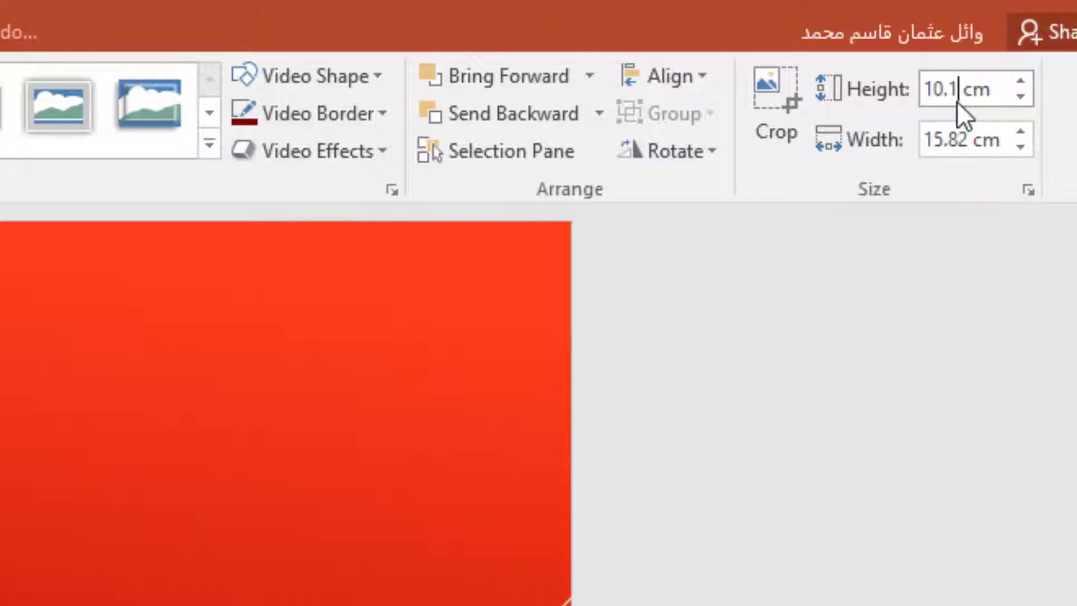
text(6)
key(Tab)
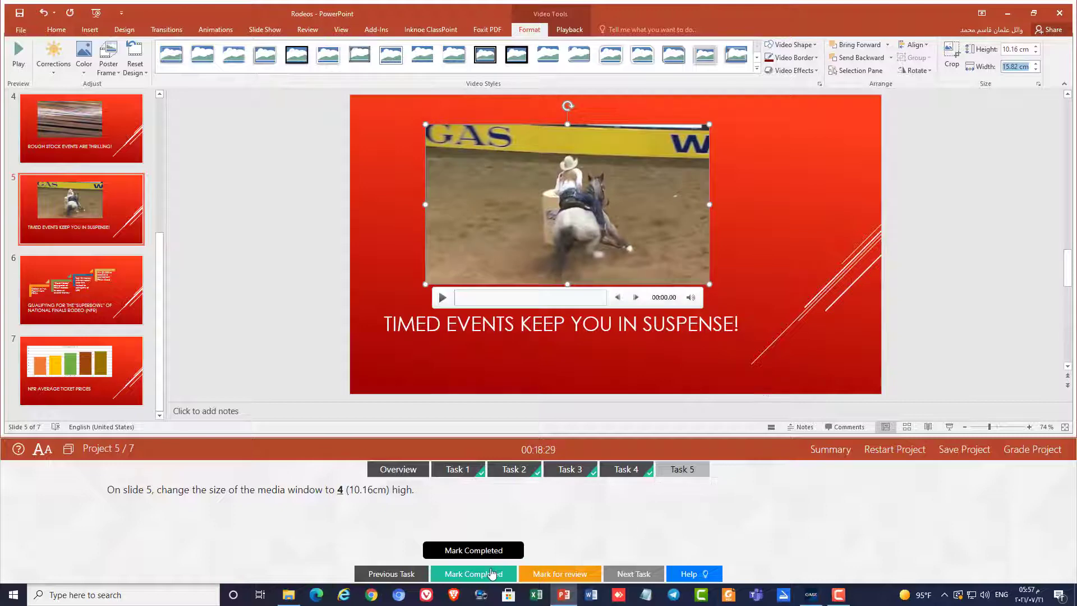
click(481, 572)
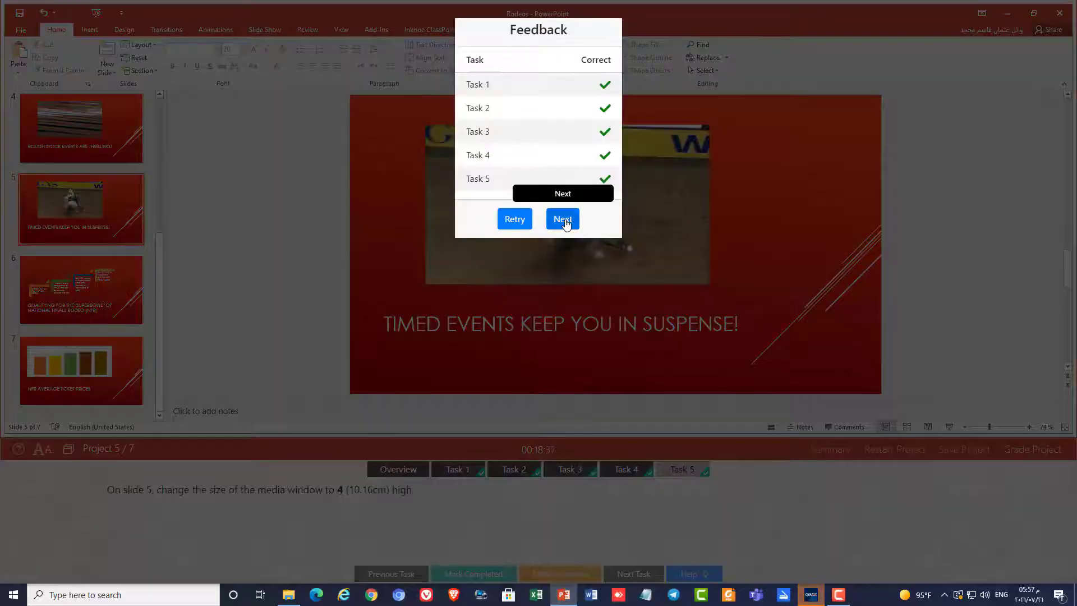
Step: Start Project 6, apply the Wipe transition to slide 2, and mark Task 1 completed
click(564, 220)
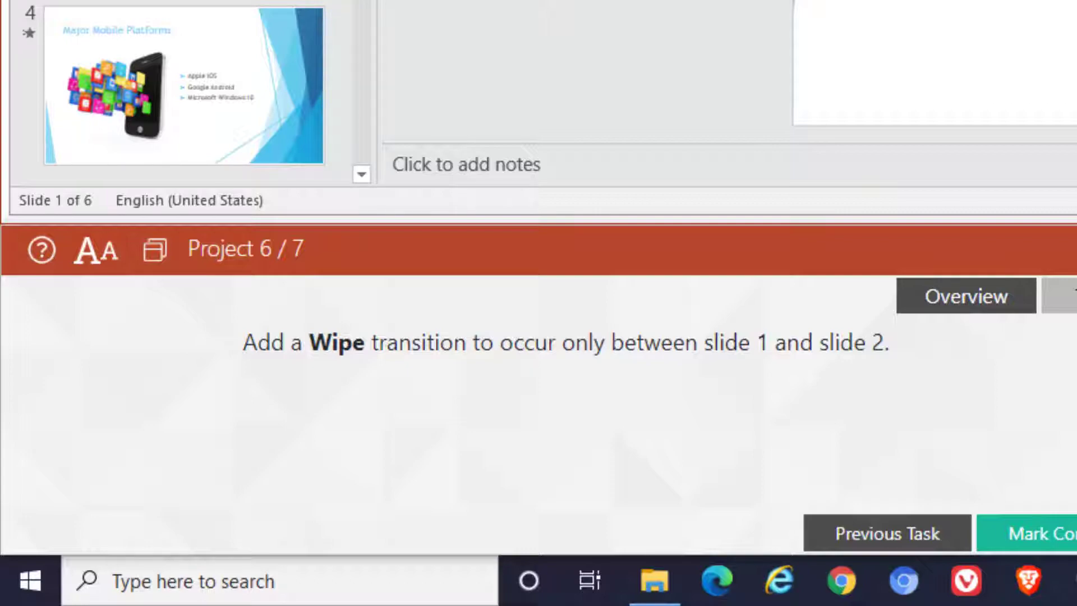
click(58, 294)
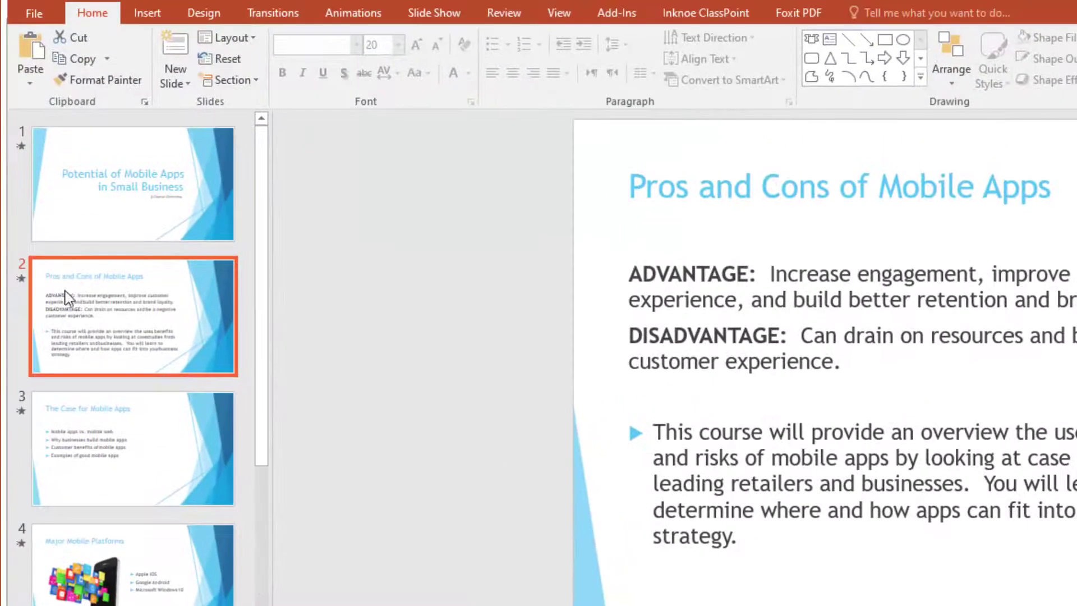
click(273, 12)
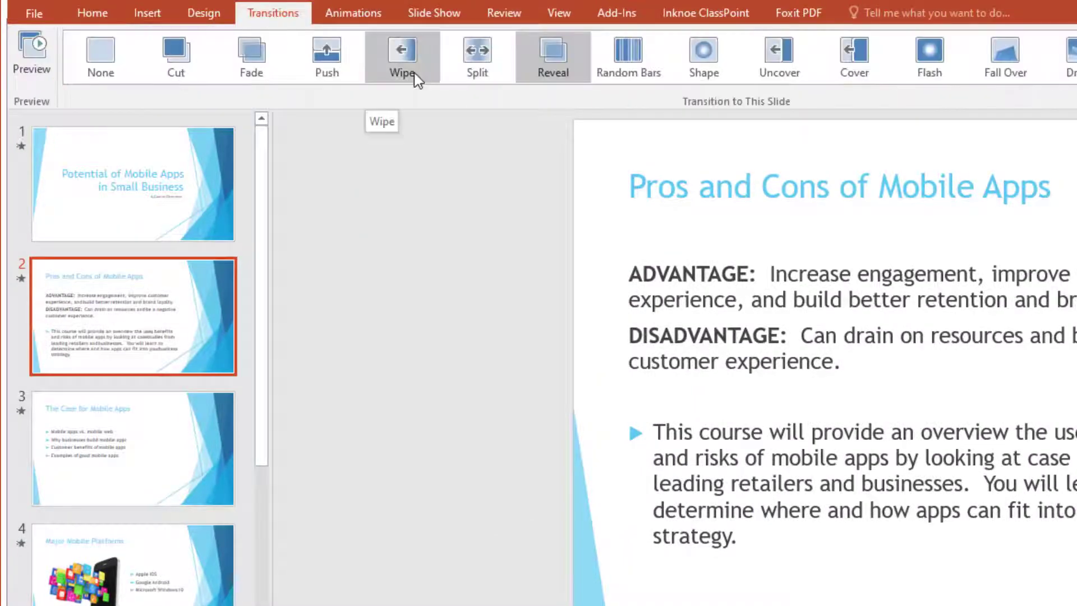
click(414, 73)
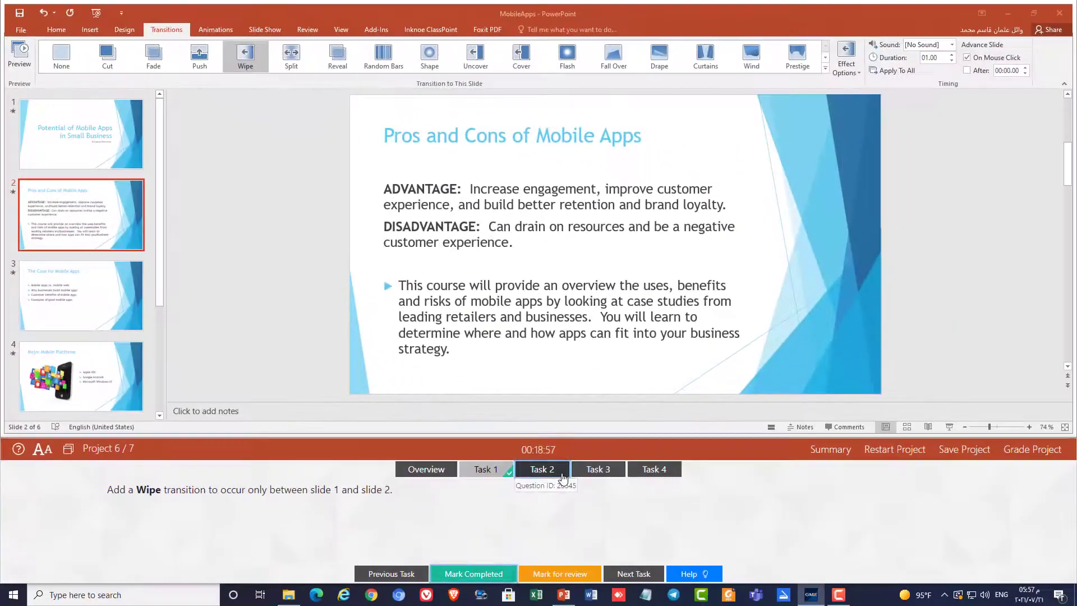
click(542, 469)
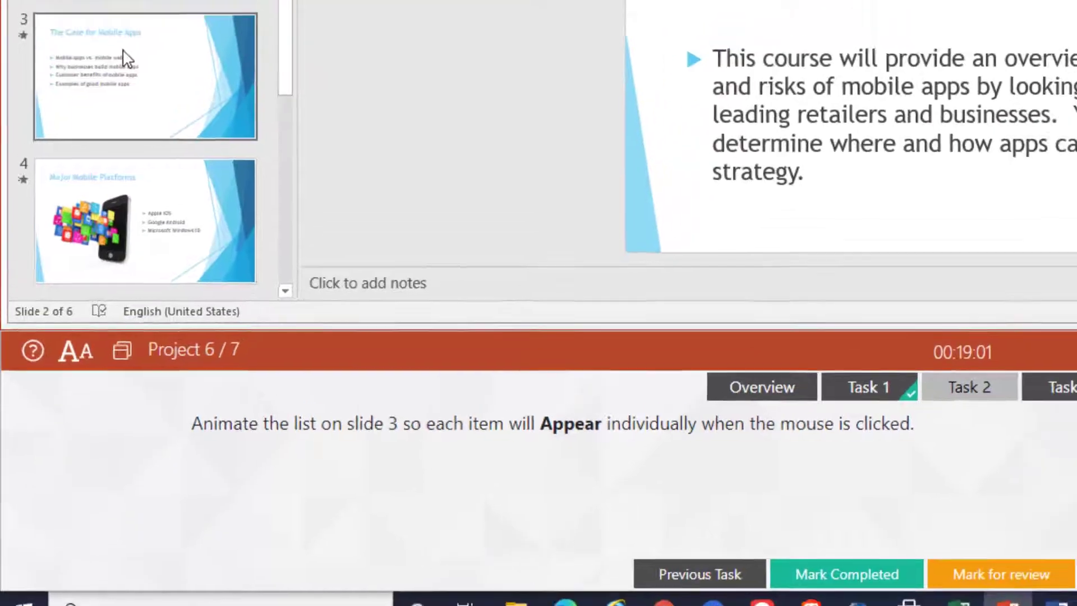
Step: Give slide 3's four bullet lines the Appear animation, each starting On Click
click(86, 305)
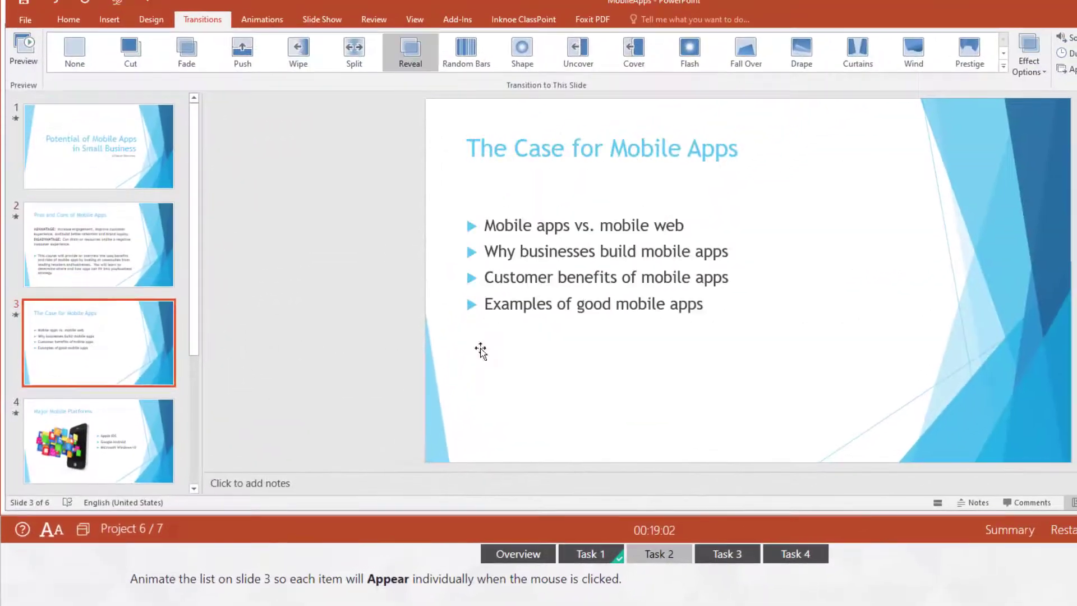
drag(706, 304, 472, 227)
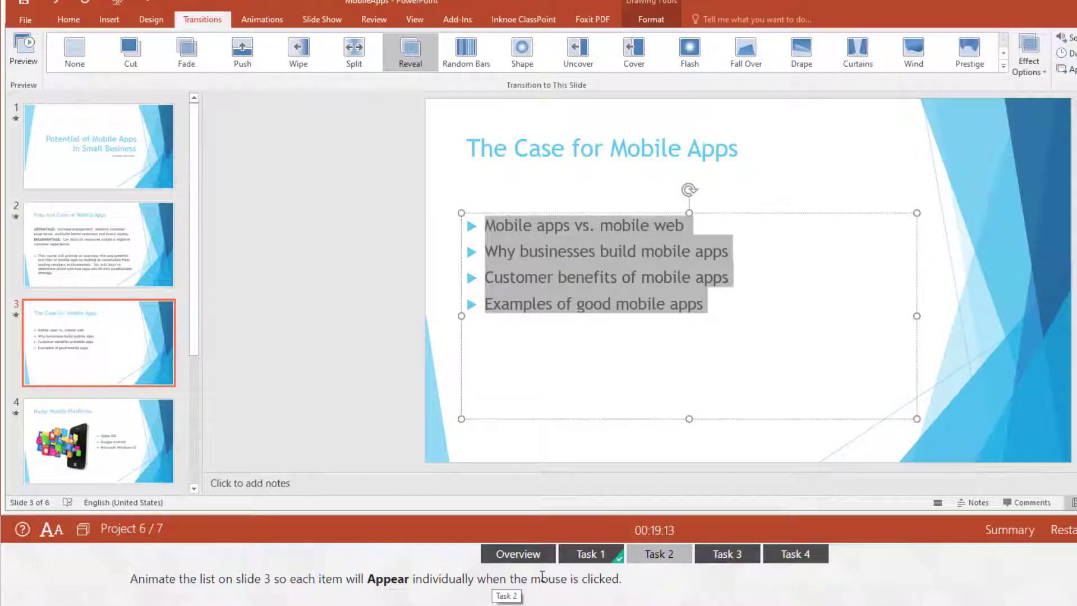
click(275, 24)
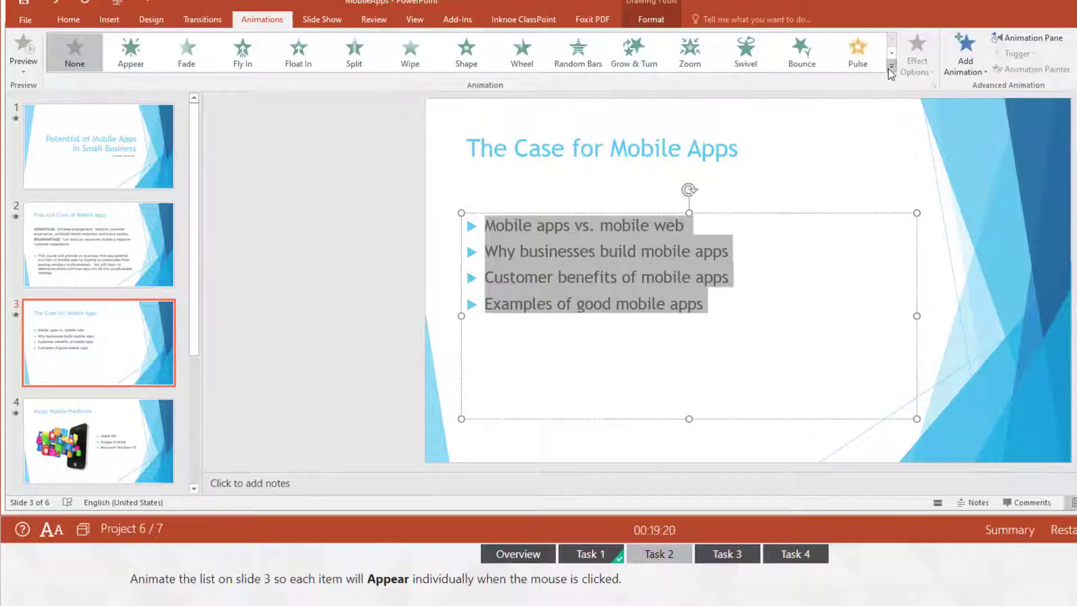
click(130, 67)
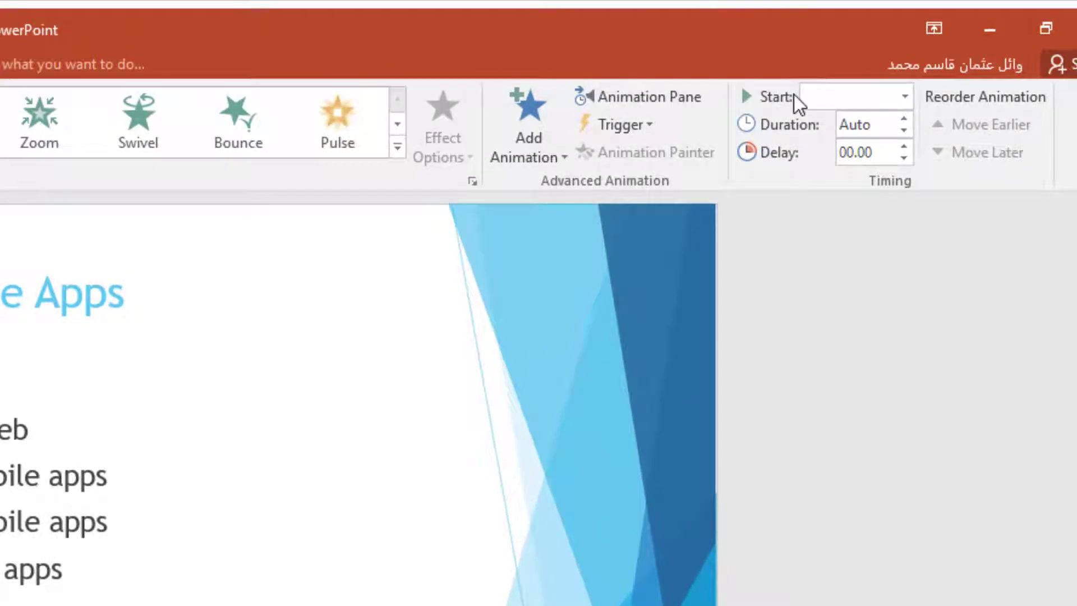
click(826, 95)
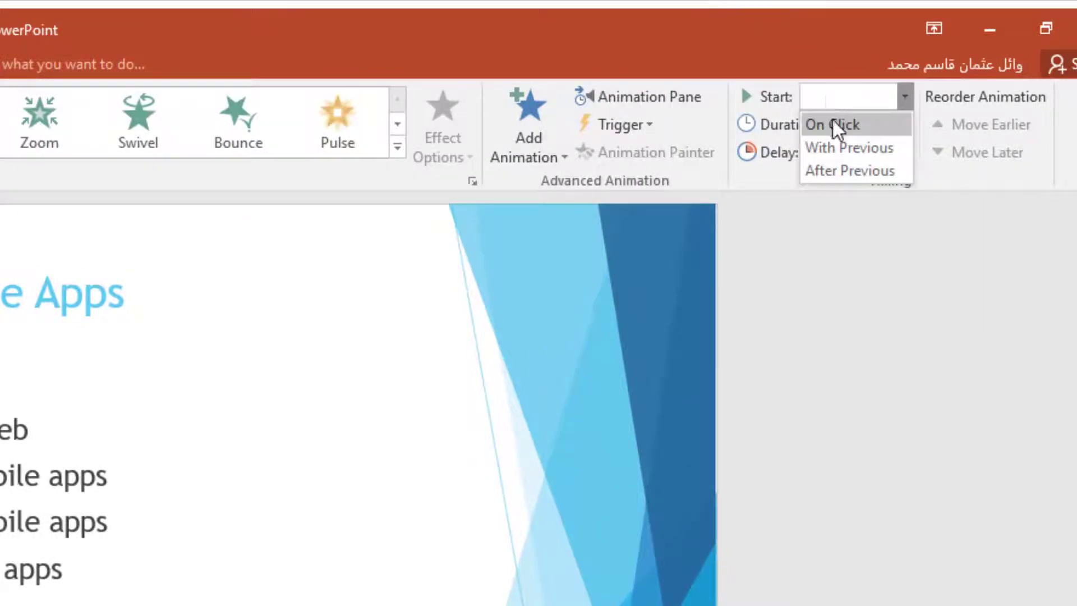
click(833, 121)
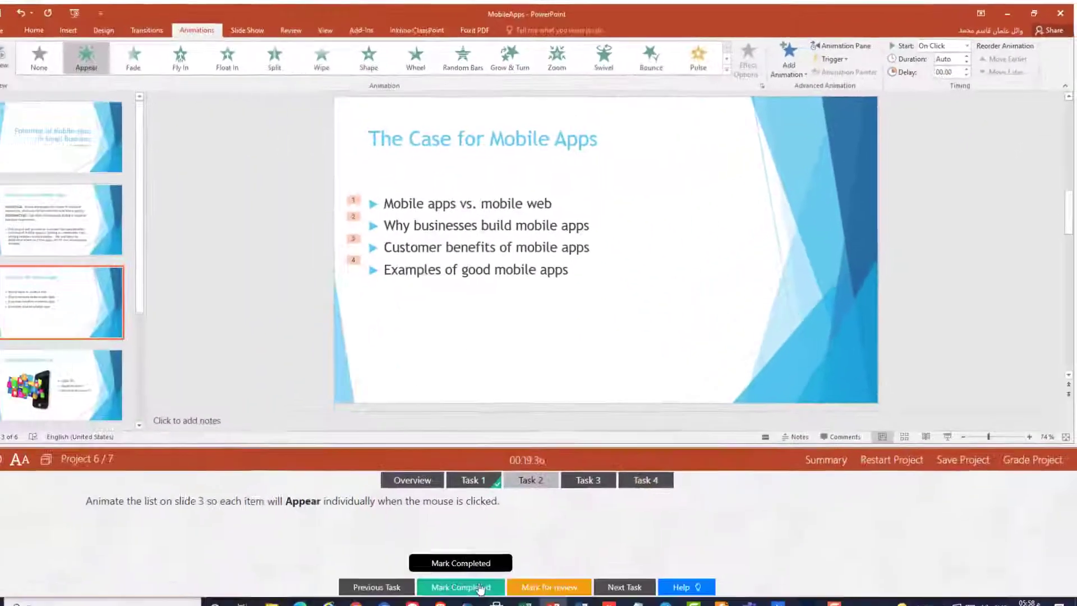
Step: Mark the animation task completed, then set slide 2's transition duration to 01.00 seconds
click(609, 473)
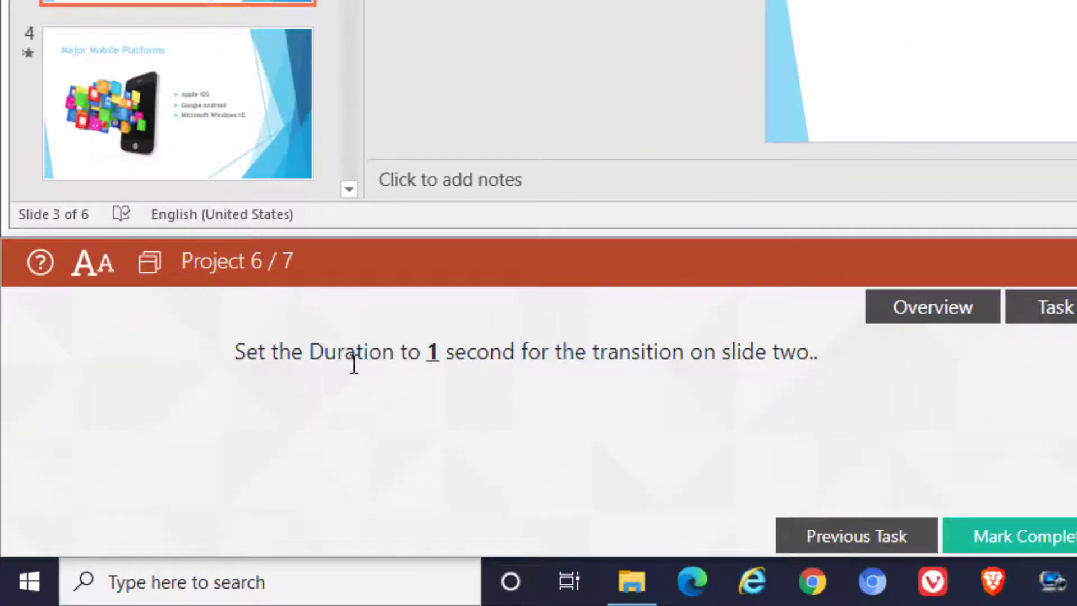
double_click(791, 352)
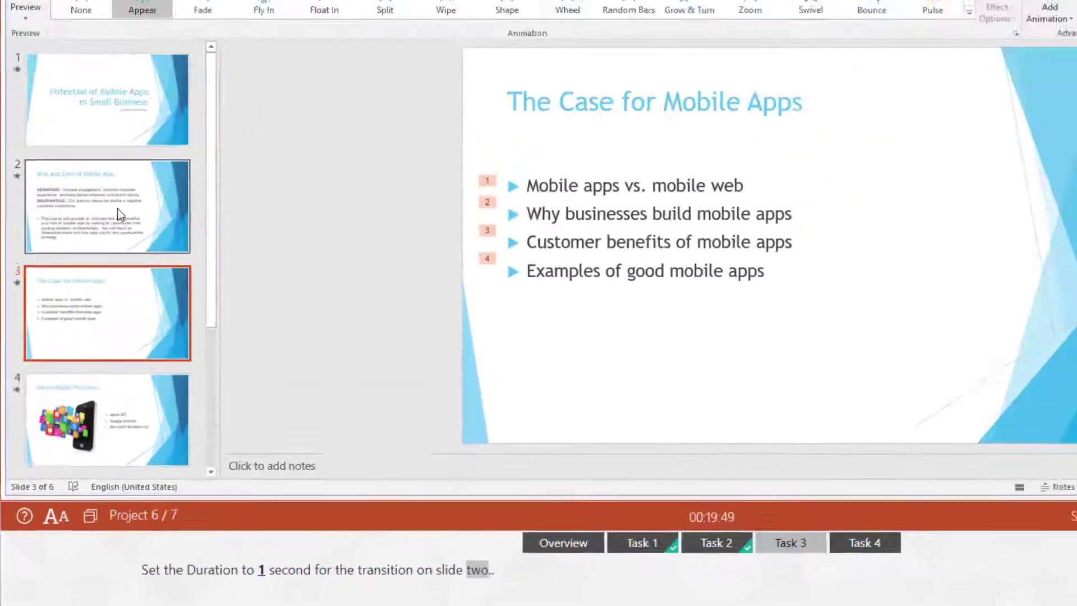
click(111, 252)
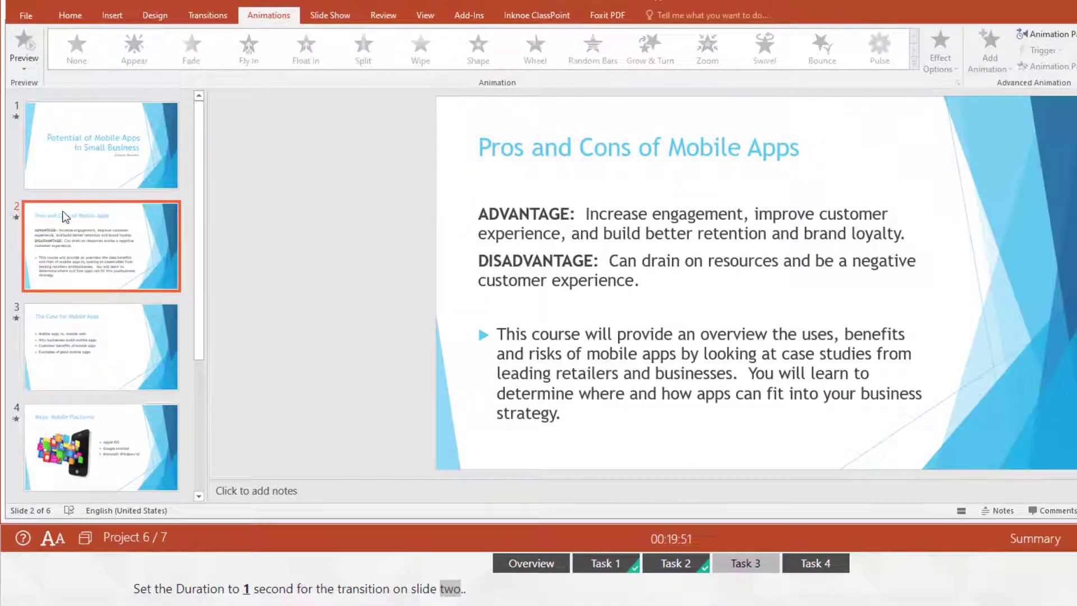
click(204, 17)
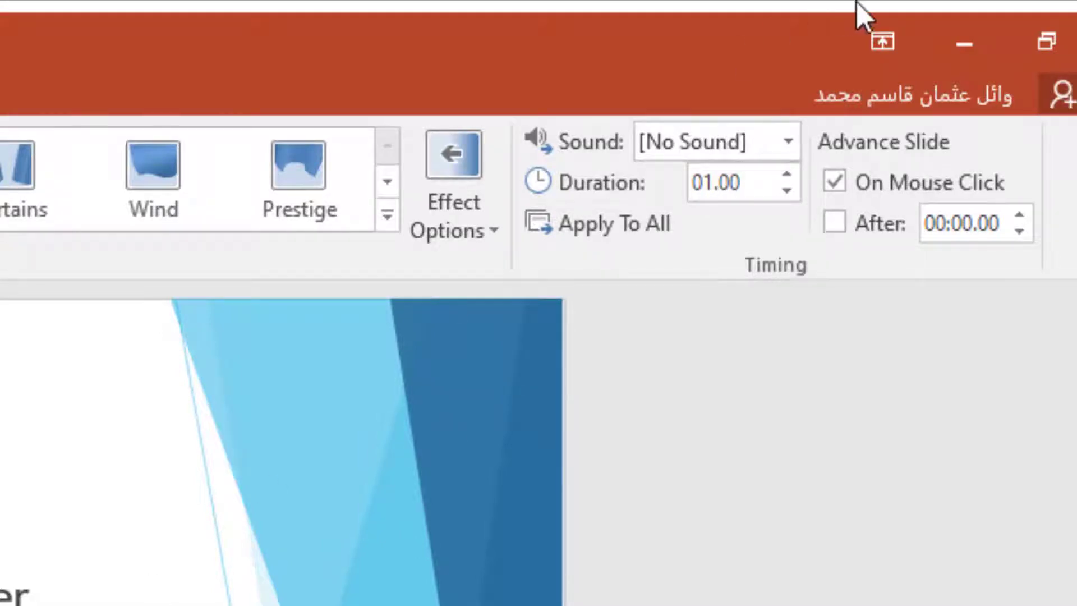
click(788, 176)
click(784, 196)
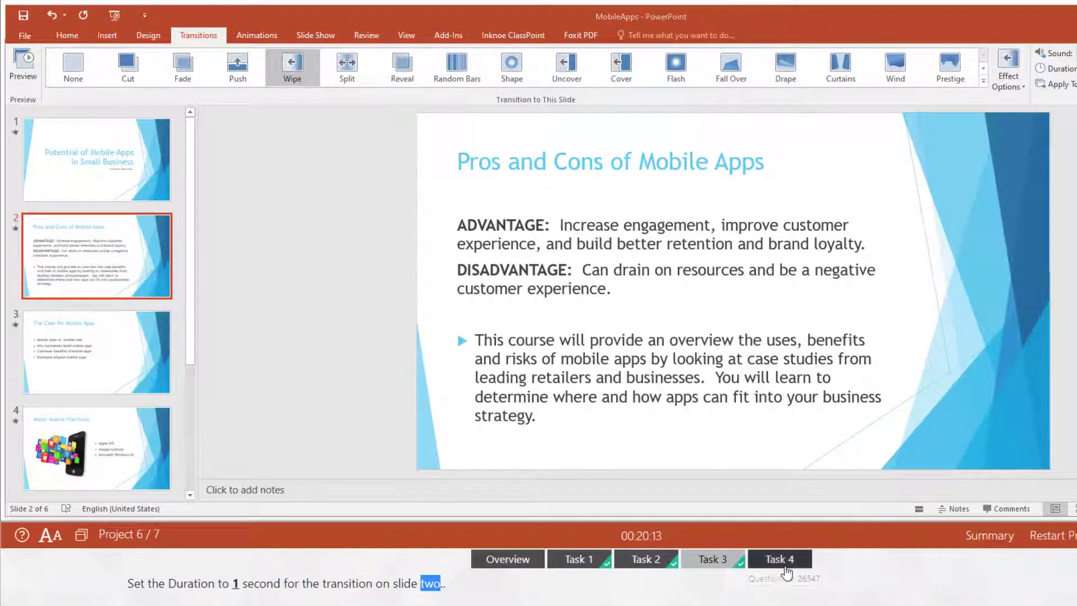
Step: Mark the duration task completed and highlight the slide details in Task 4's description
click(766, 569)
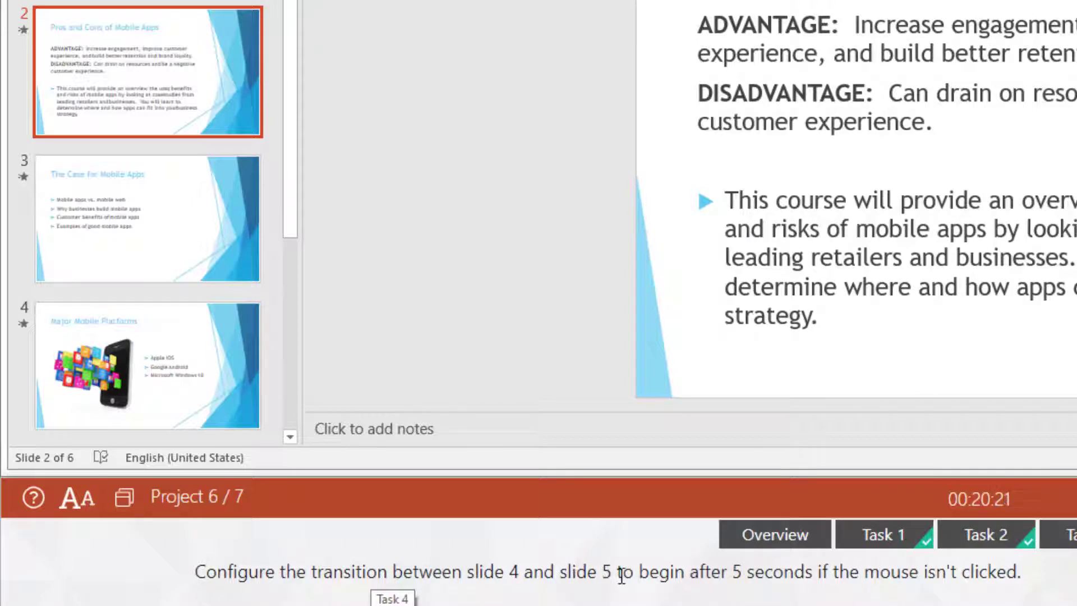
triple_click(732, 572)
click(766, 580)
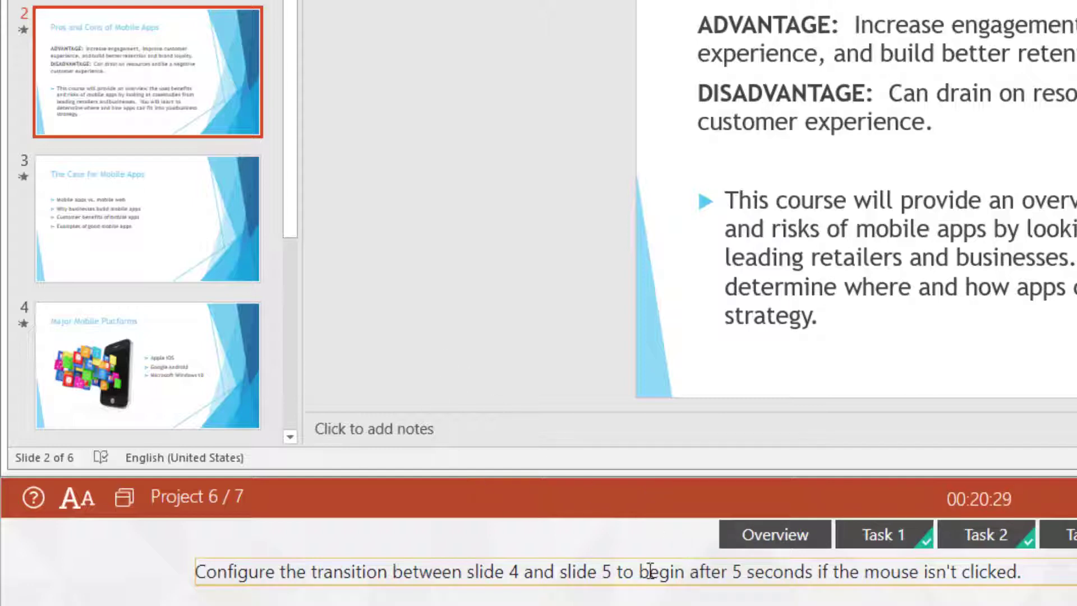
double_click(605, 571)
mouse_move(505, 572)
mouse_down()
mouse_move(532, 572)
mouse_move(515, 578)
mouse_up()
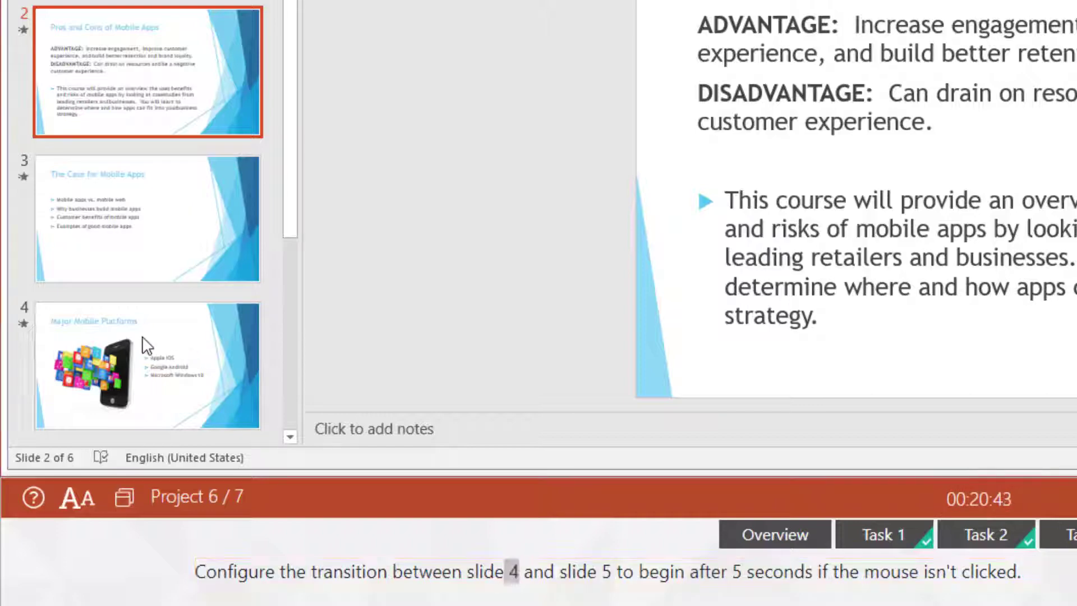
Step: Make slide 4 advance automatically after 00:05.00 and mark Task 4 completed
click(149, 349)
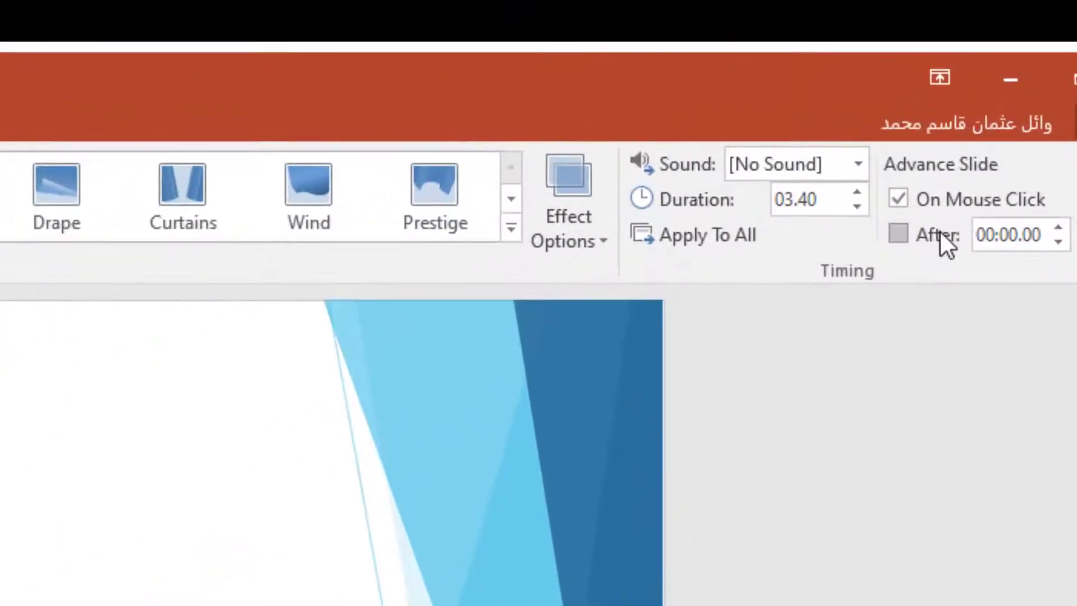
click(911, 238)
click(1058, 229)
click(1059, 229)
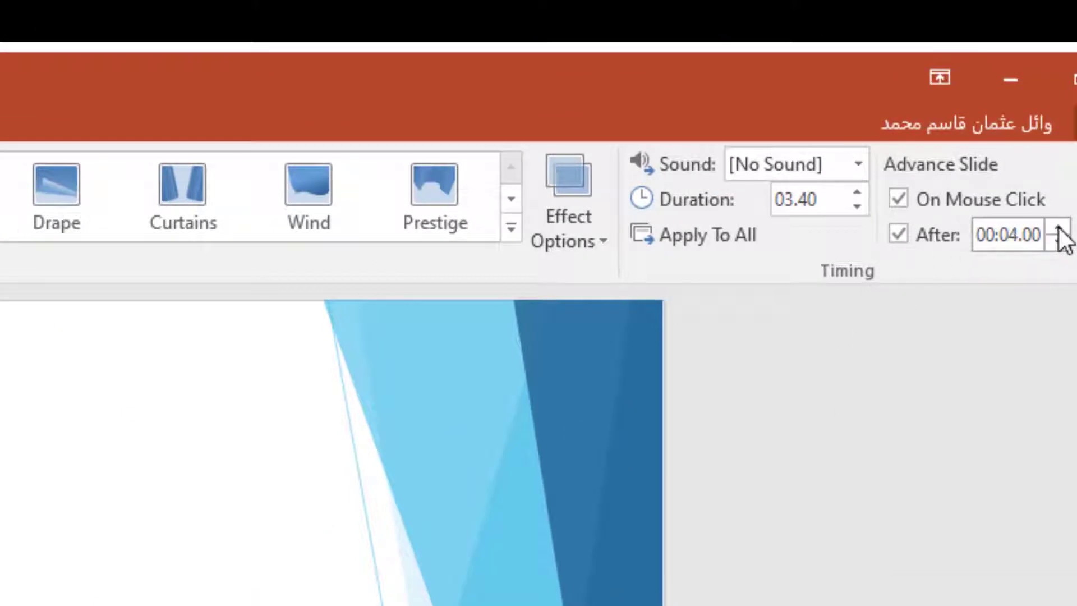
click(1060, 229)
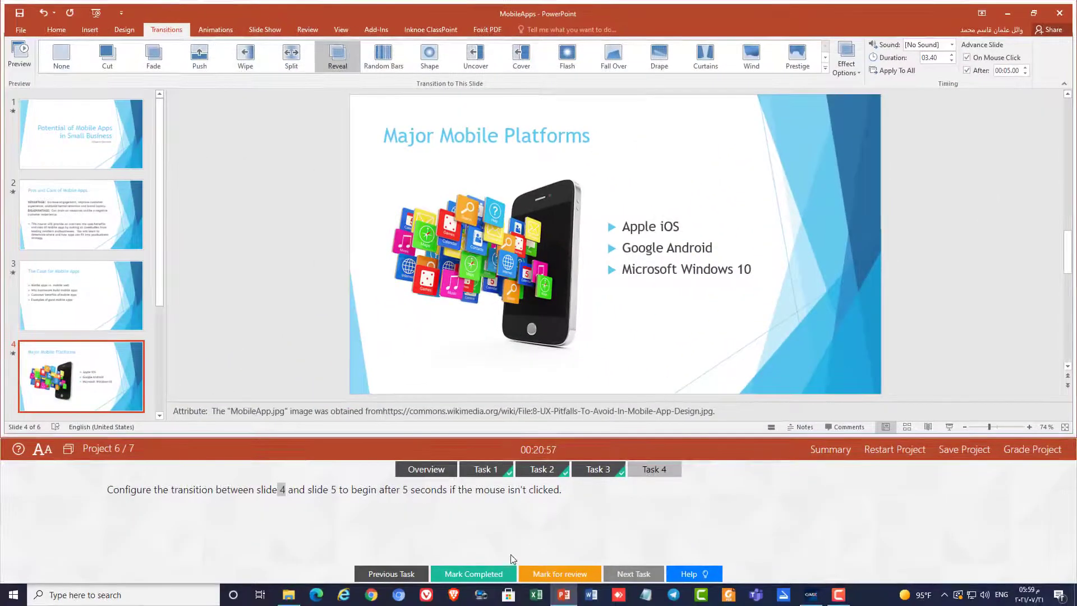
click(480, 574)
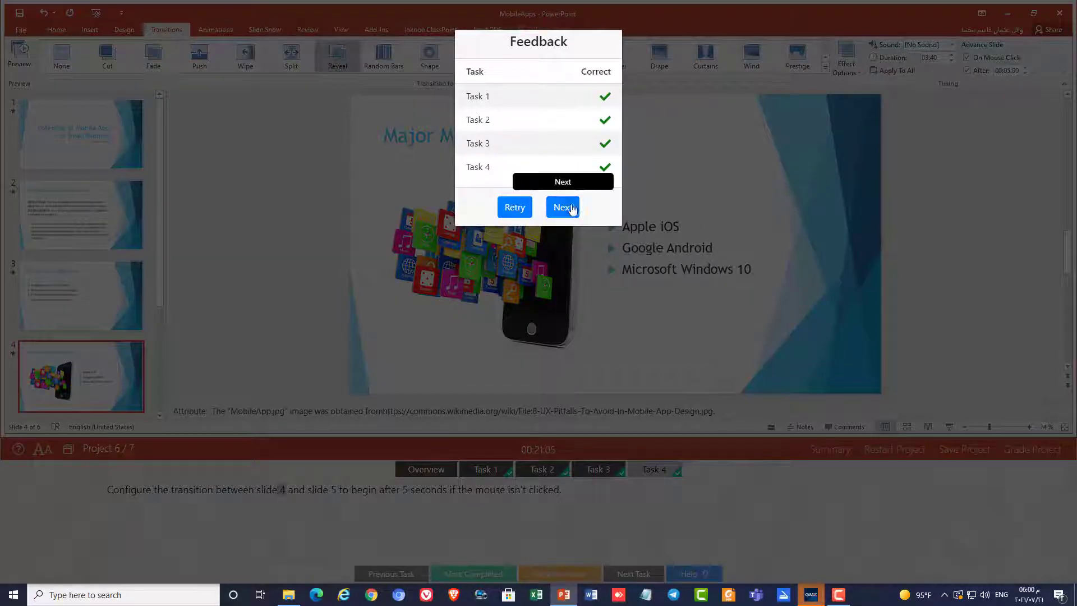
Step: Start Project 7, reuse the Certifications Can Launch Careers slide from Certifications.pptx as slide 2, and mark it completed
click(562, 207)
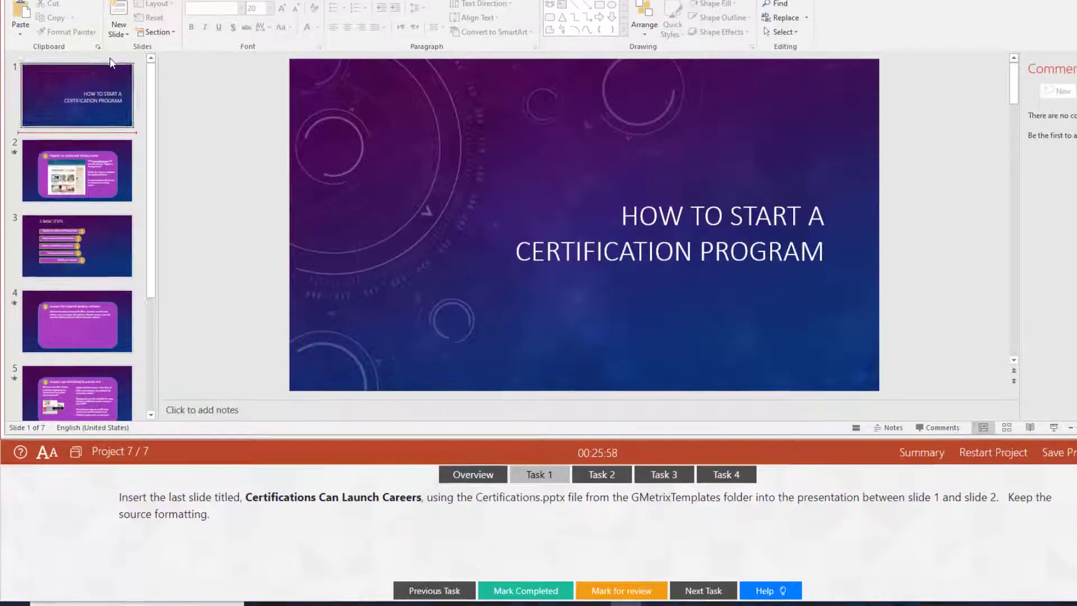
click(120, 74)
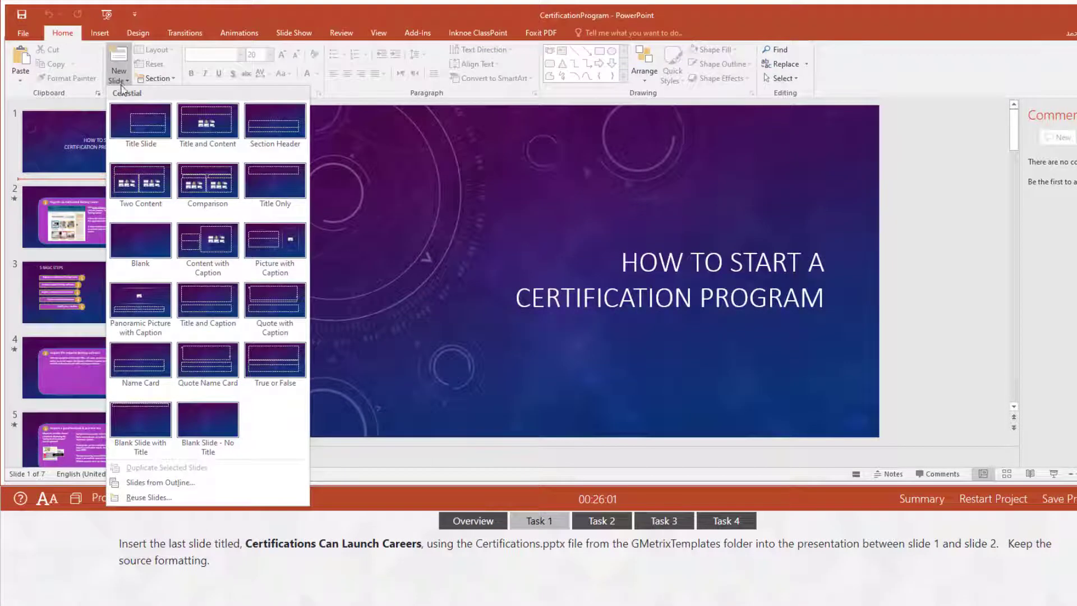
click(168, 496)
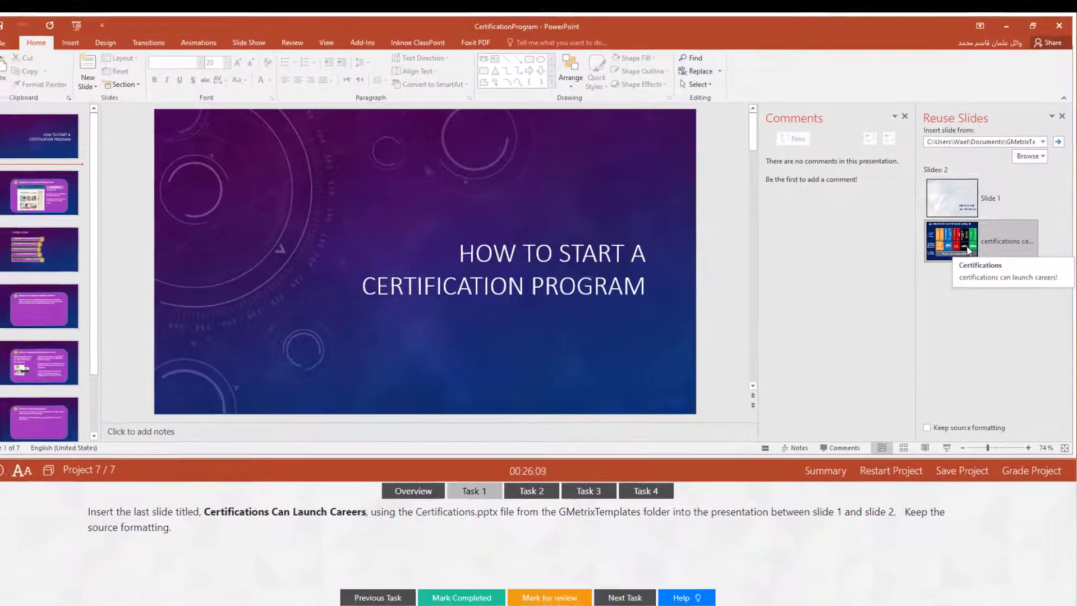
click(960, 258)
click(909, 117)
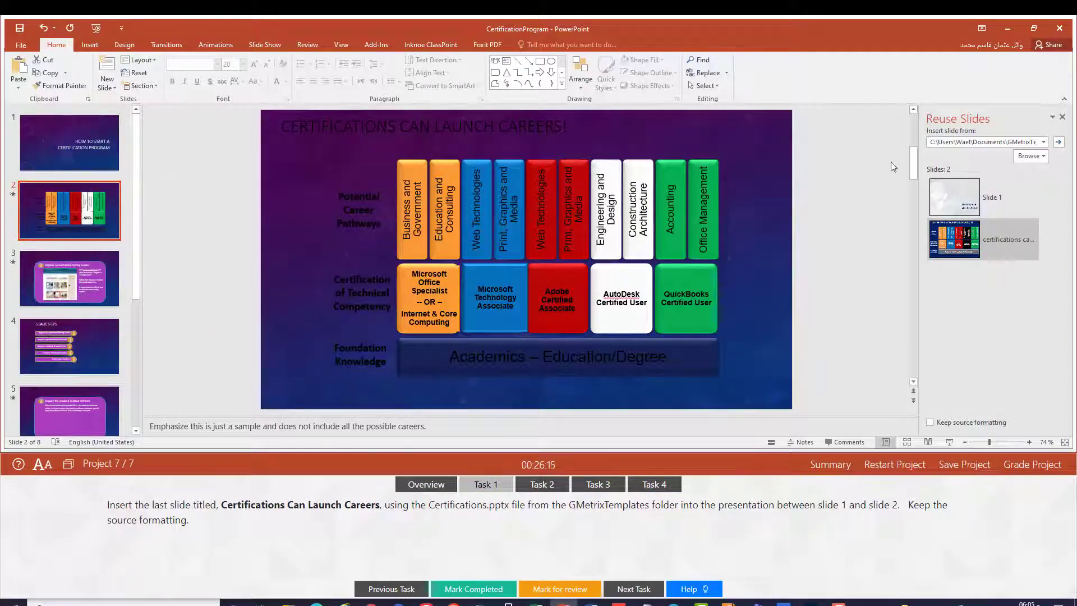
click(1062, 118)
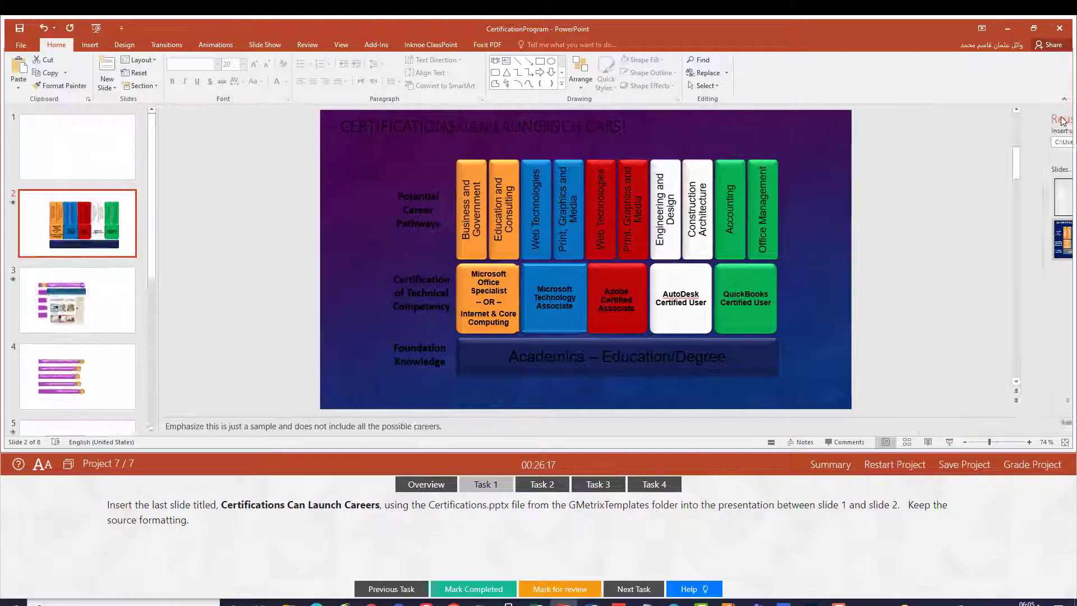
click(474, 589)
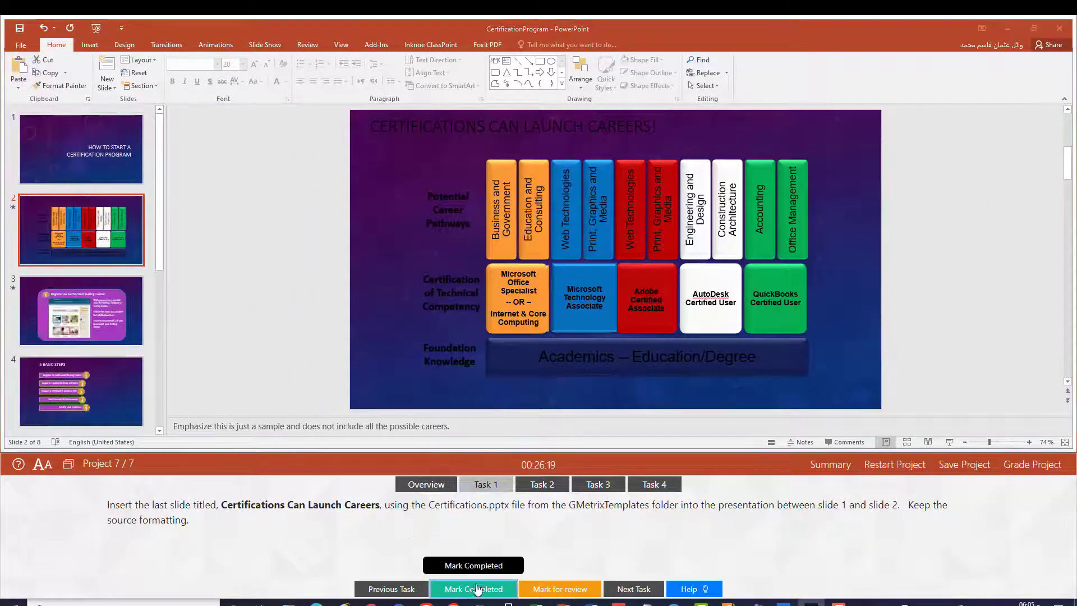
Step: Post the comment 'Update this screenshot' on slide 3, mark Task 2 completed, and open Task 3
click(535, 486)
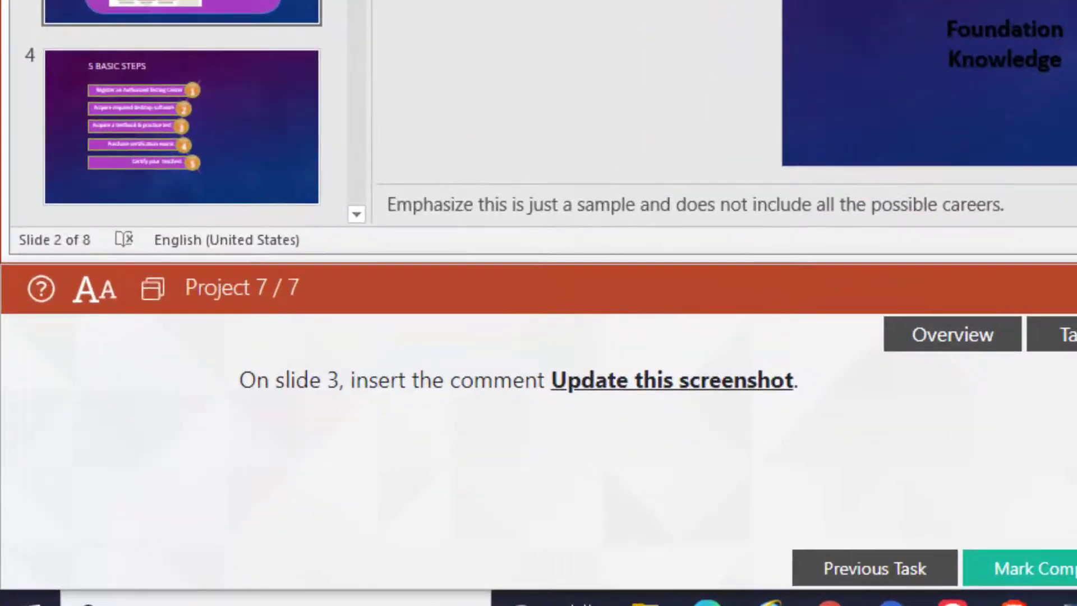
click(81, 310)
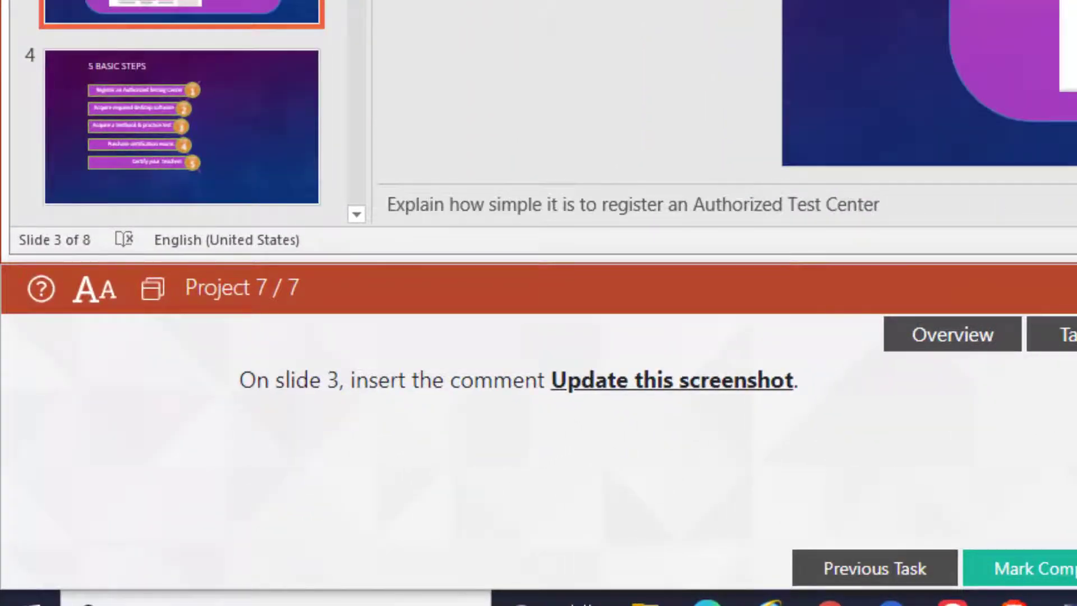
mouse_move(551, 379)
mouse_down()
mouse_move(751, 398)
mouse_move(795, 388)
mouse_up()
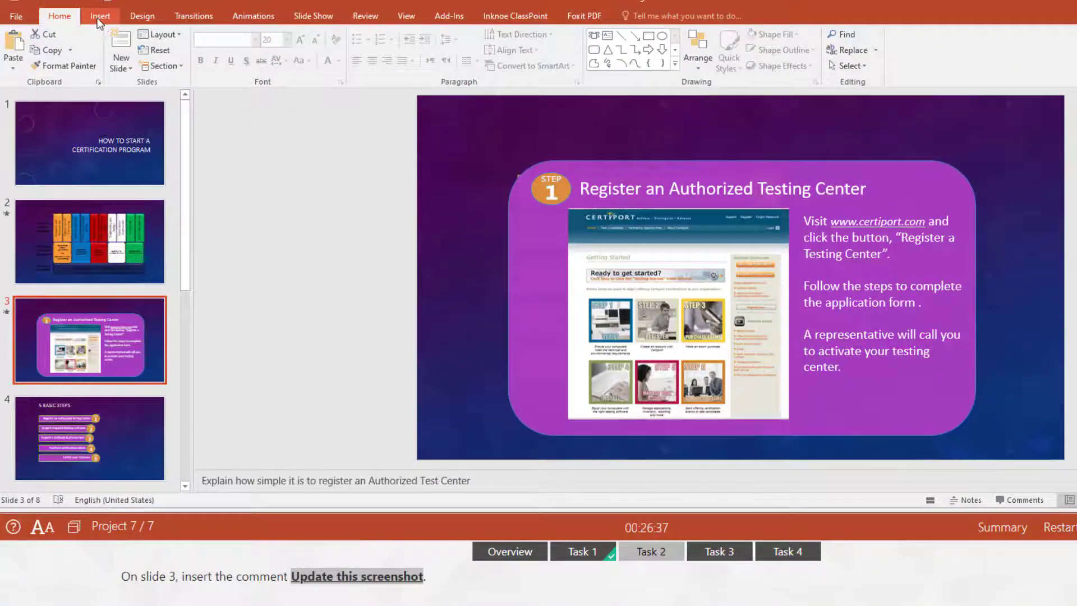
click(97, 20)
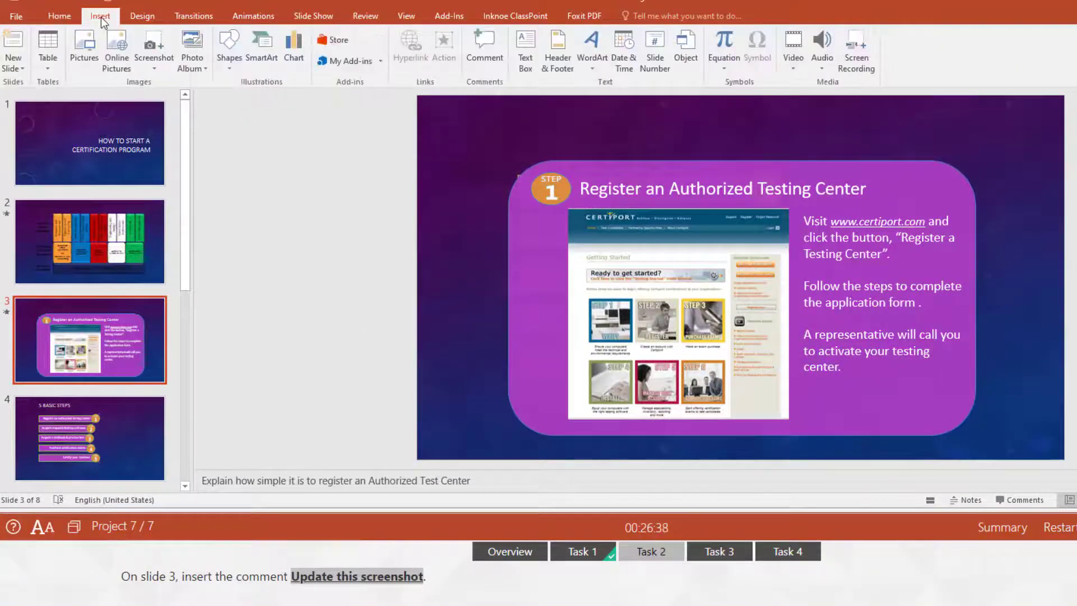
click(495, 59)
text(Update this screenshot)
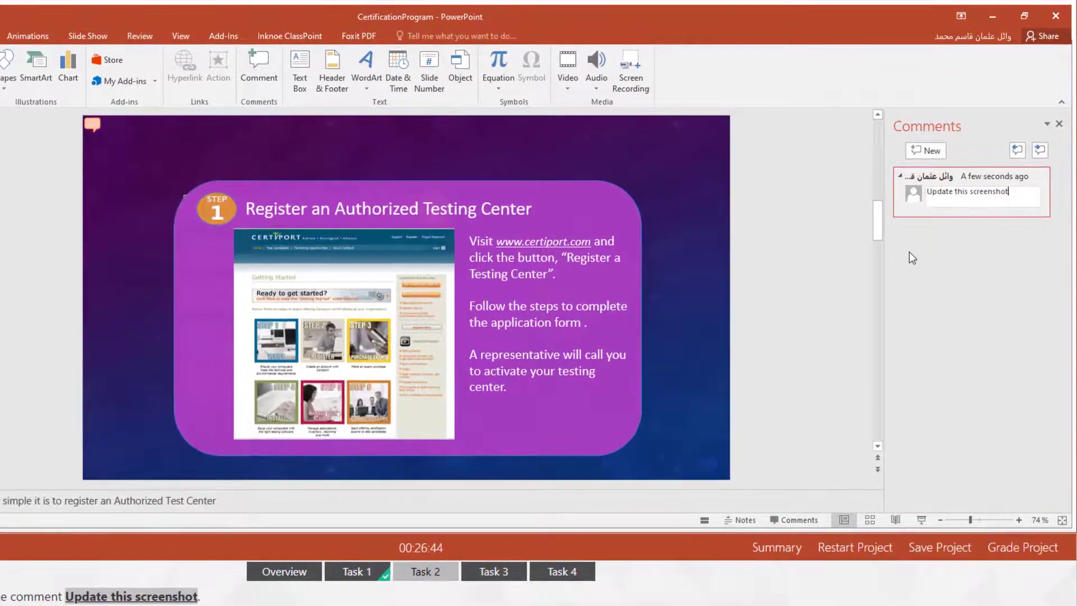
click(940, 309)
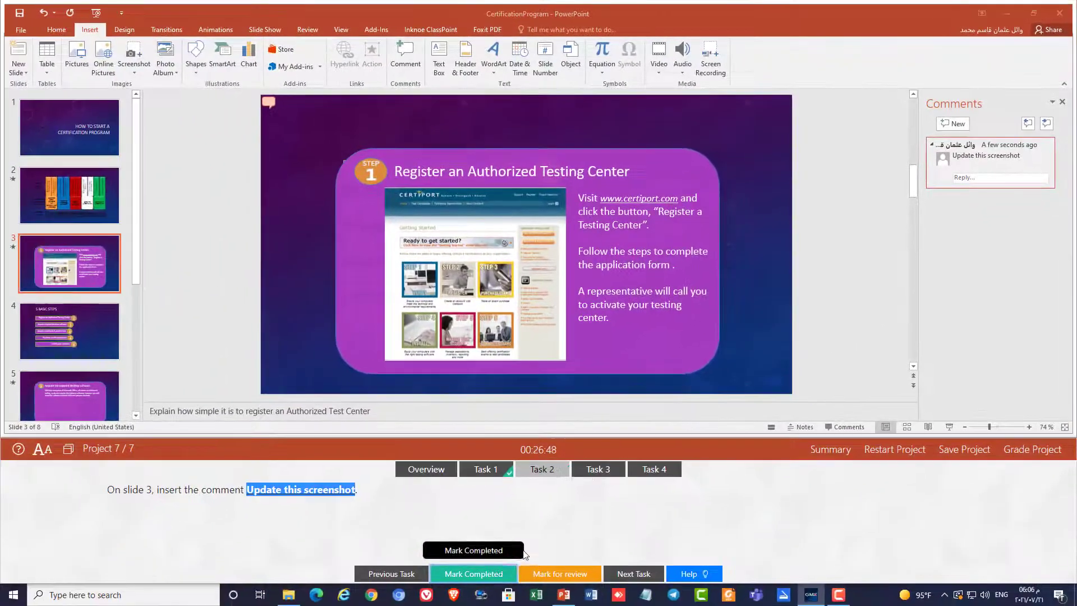
click(473, 573)
click(598, 474)
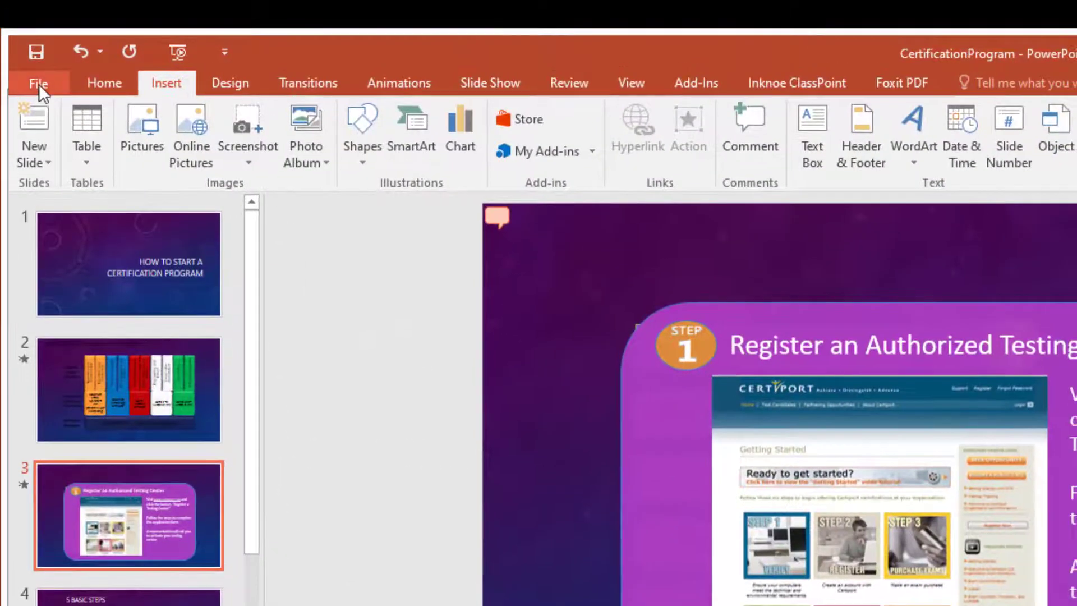
Step: Mark the presentation as final through Protect Presentation, acknowledge both prompts, then open Task 4
click(38, 83)
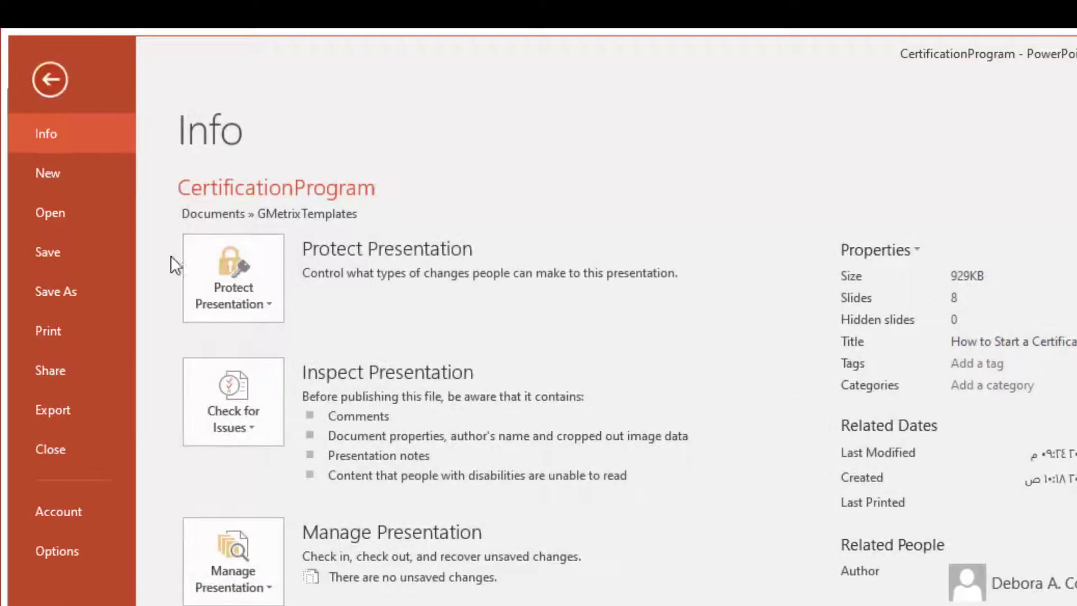
click(230, 320)
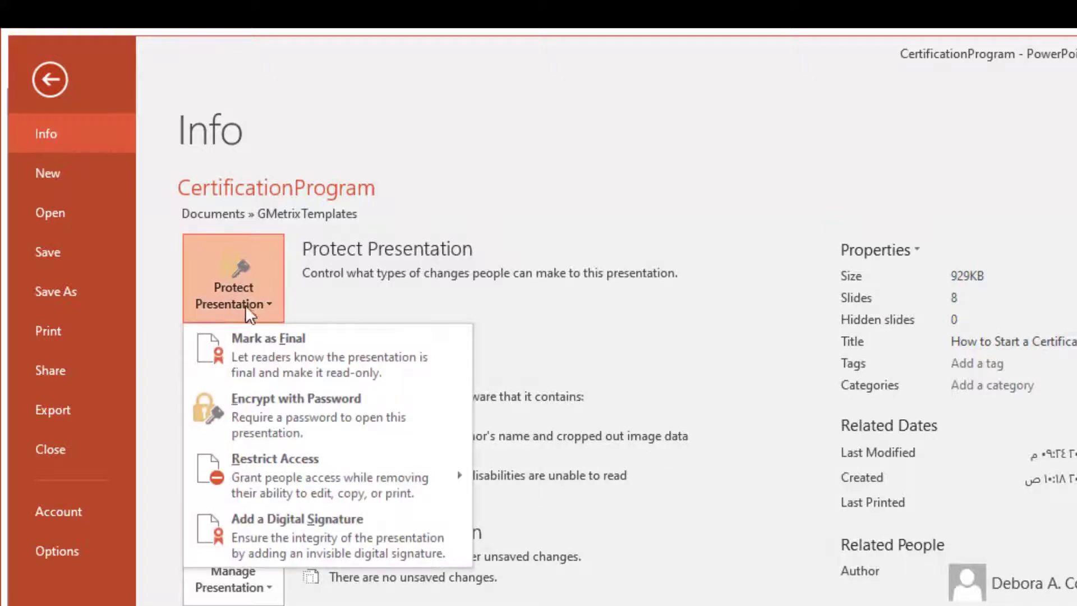
click(277, 357)
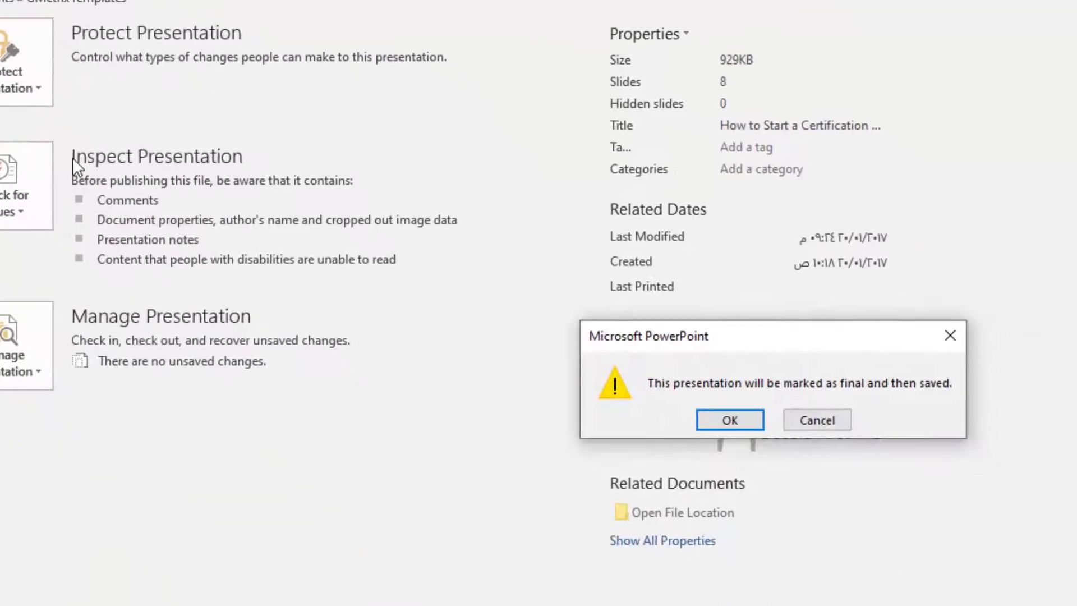
click(705, 400)
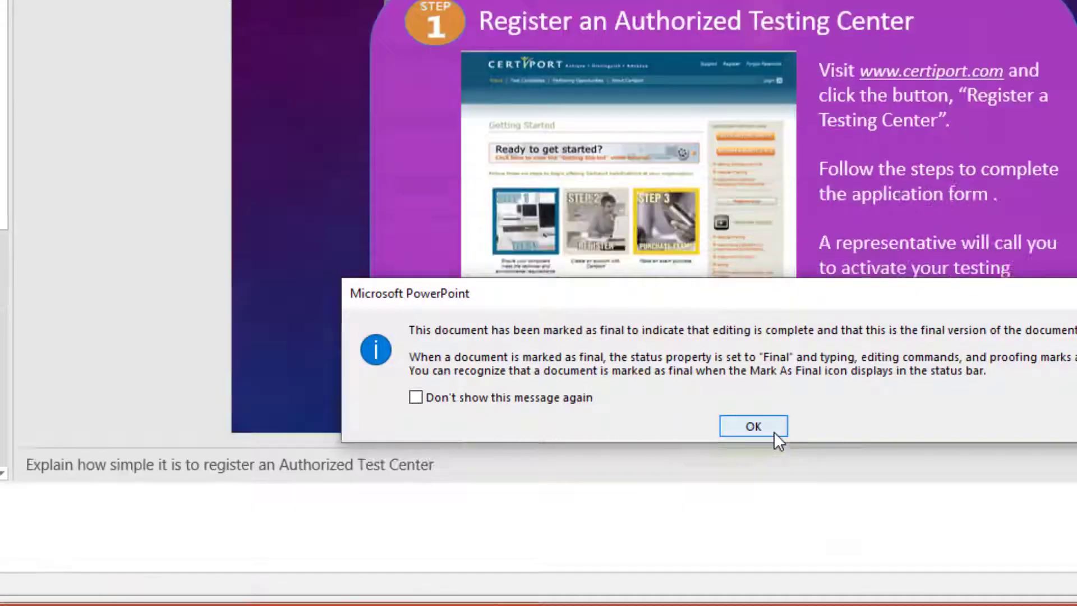
click(753, 427)
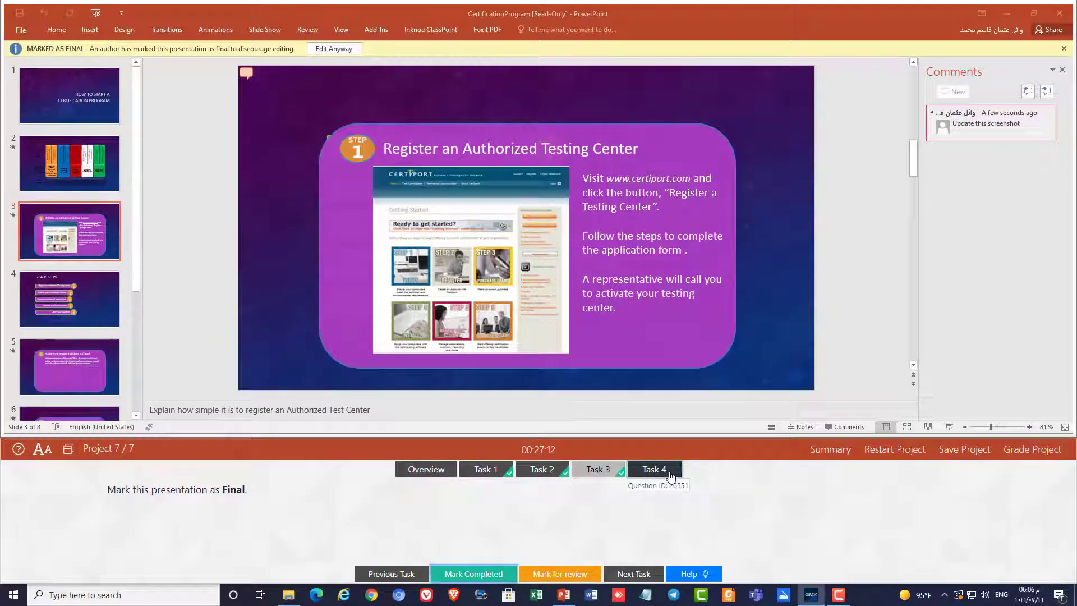
click(657, 471)
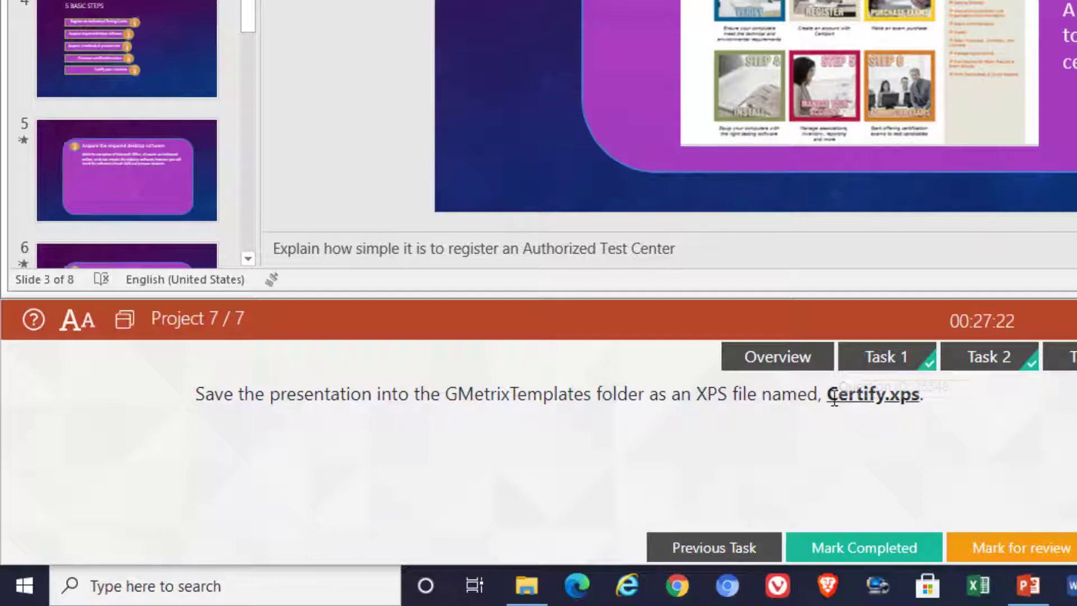
Step: Publish the presentation as Certify.xps in XPS Document format to the GMetrixTemplates folder
drag(828, 394, 884, 400)
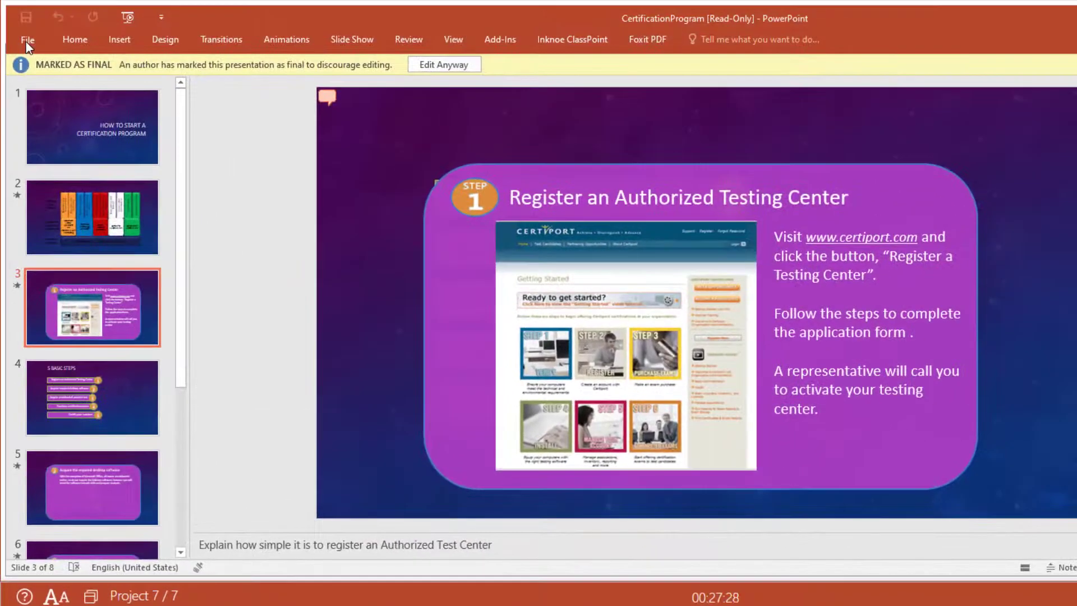
click(23, 37)
click(34, 191)
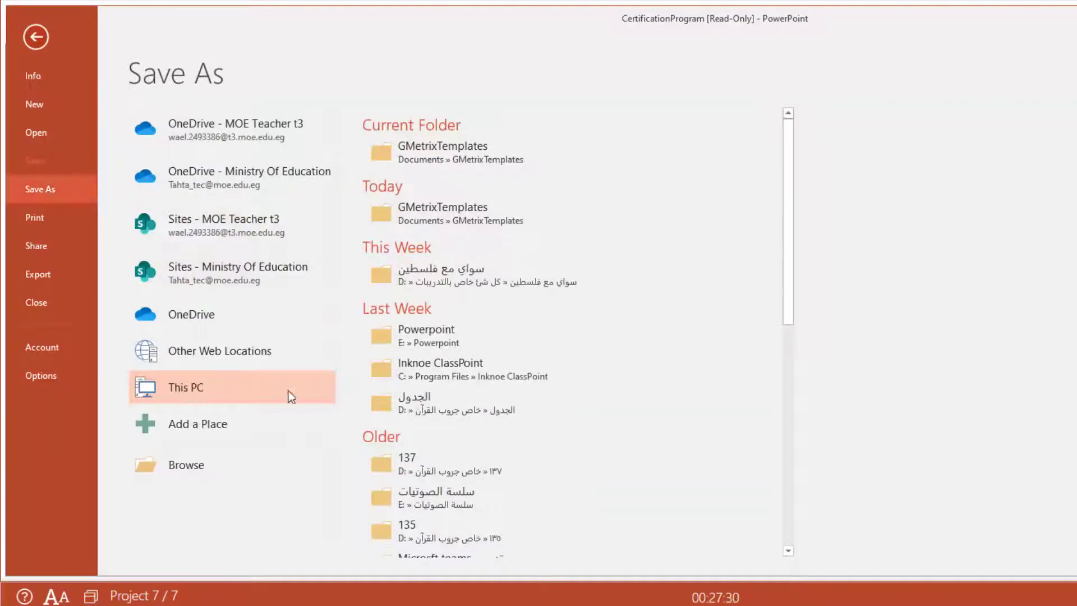
click(227, 464)
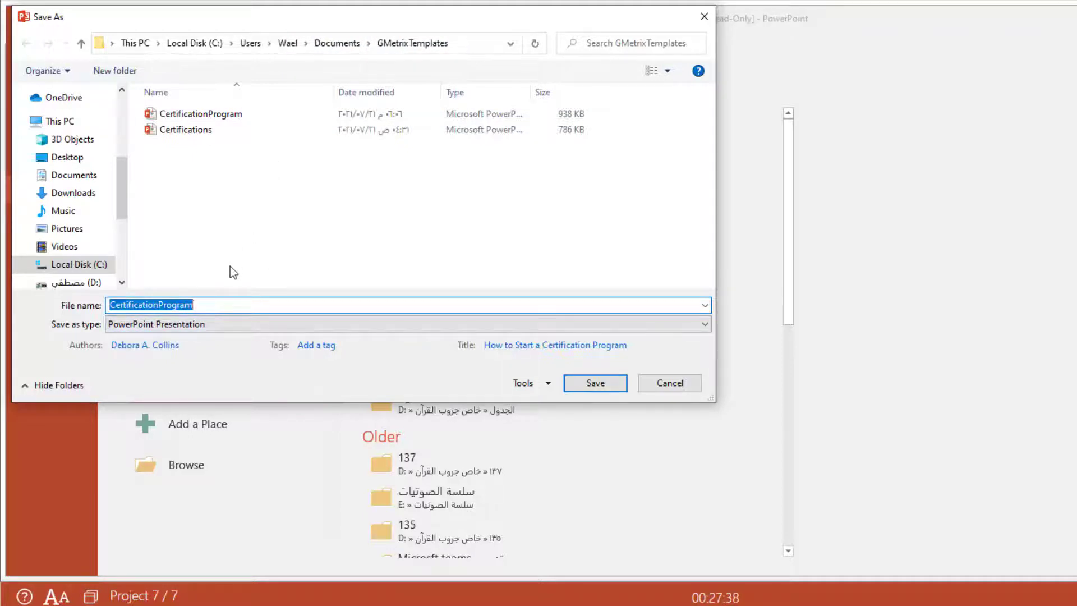
text(Certify)
click(202, 324)
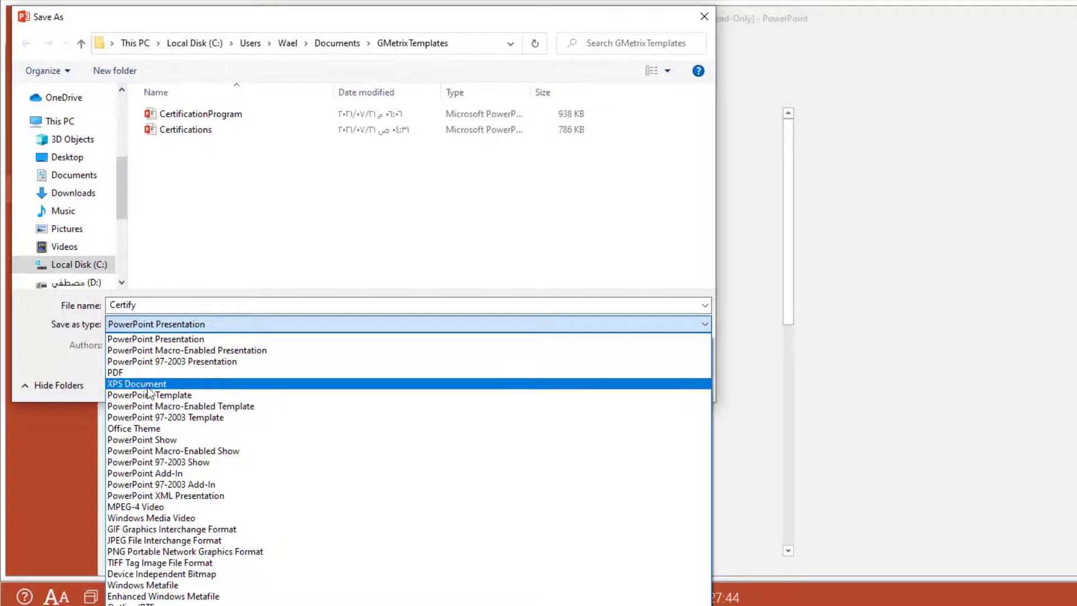
click(148, 385)
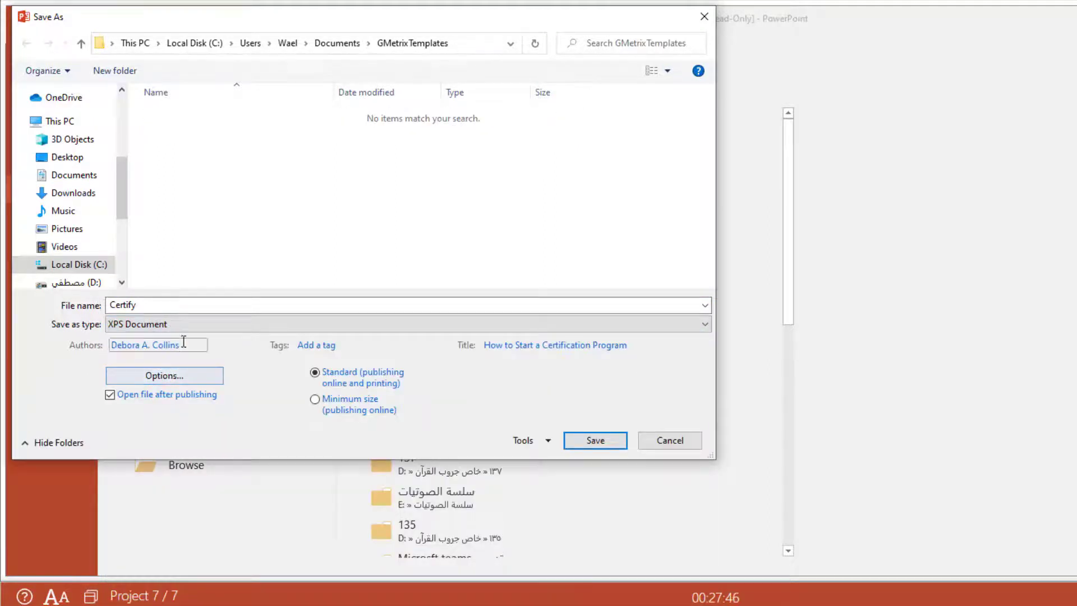
click(595, 438)
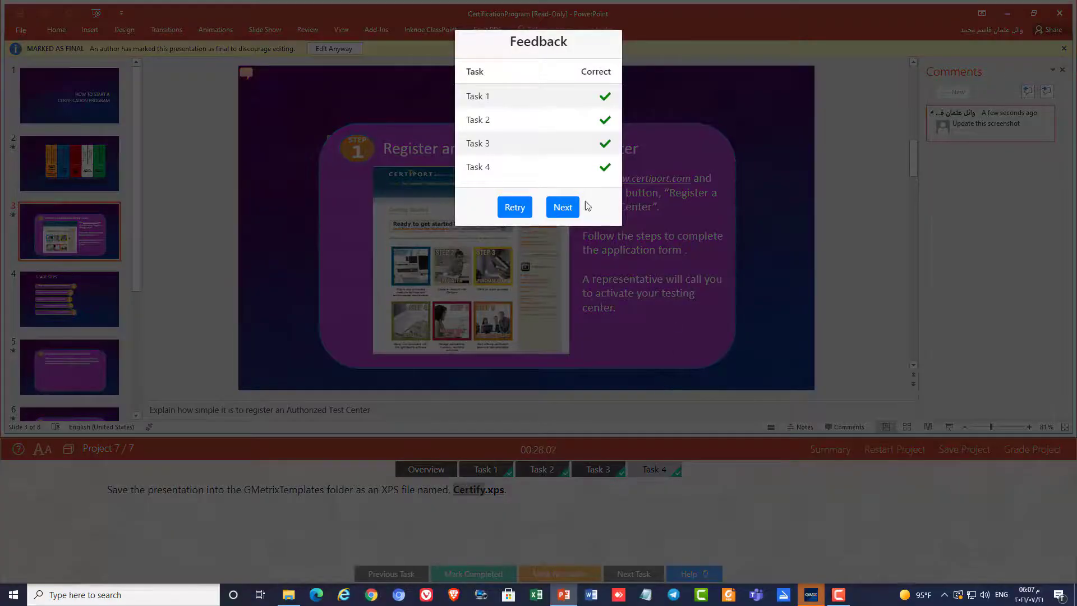
Step: Continue past the all-correct feedback, then finish and confirm ending PowerPoint 2016 Practice Exam 3
click(564, 205)
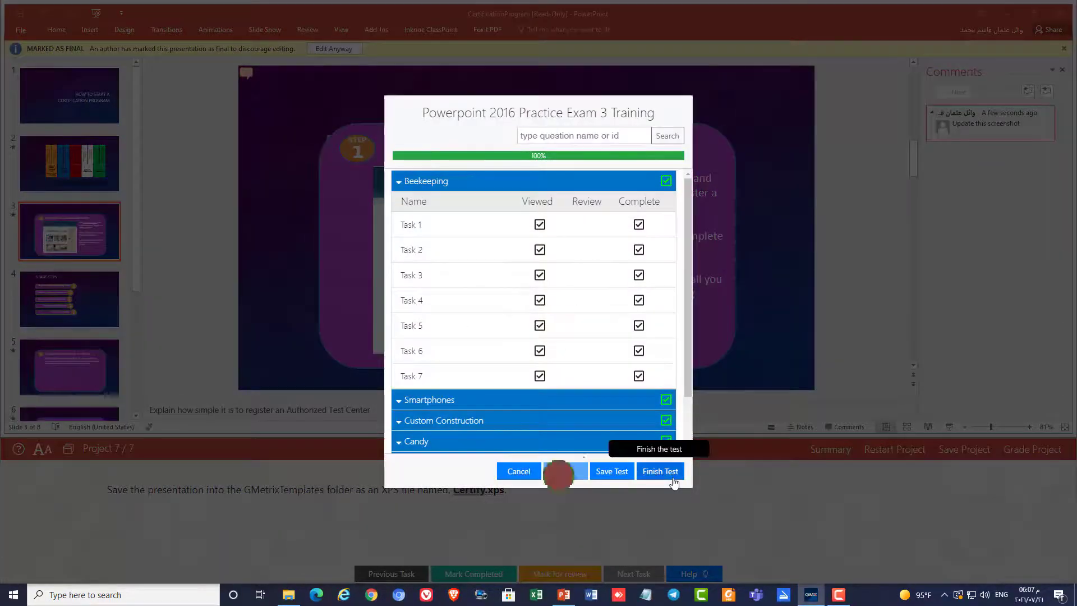
click(661, 472)
click(575, 347)
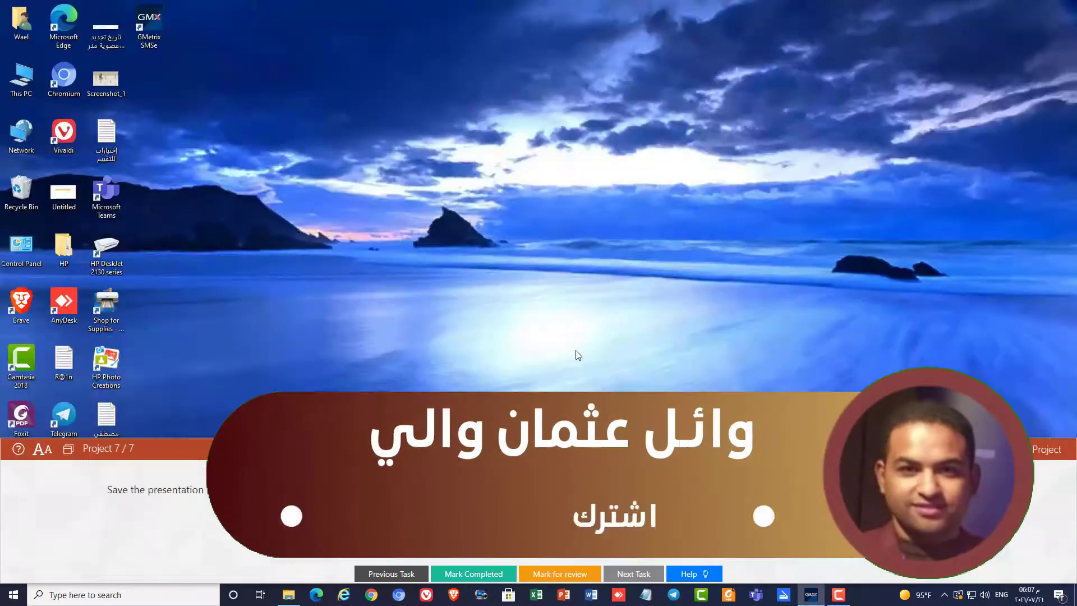